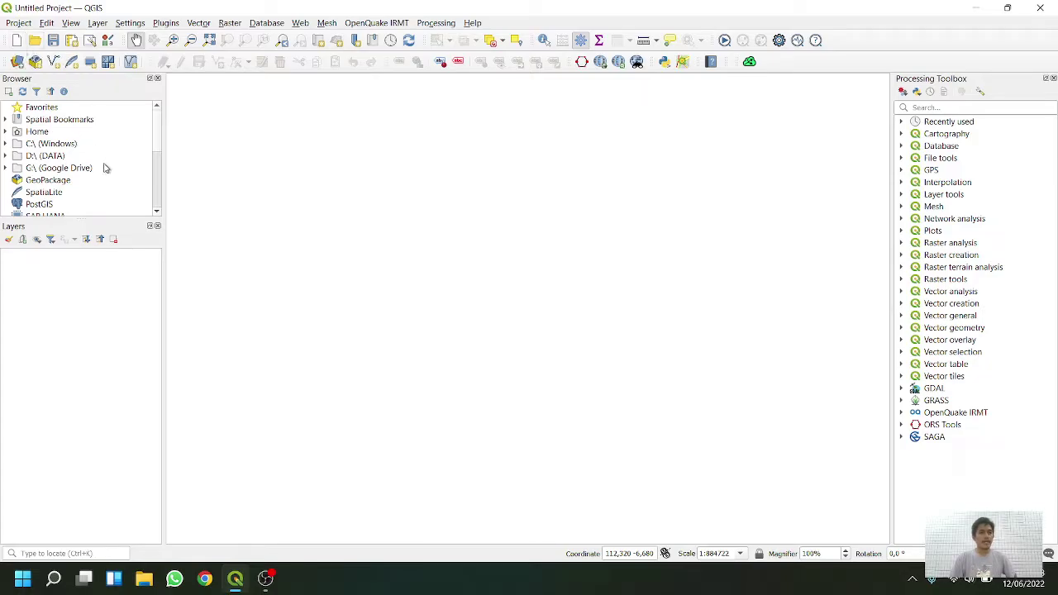
# Add the OpenStreetMap XYZ tile layer to the project as a basemap.
pyautogui.scroll(-1, 97, 176)
pyautogui.scroll(-3, 97, 176)
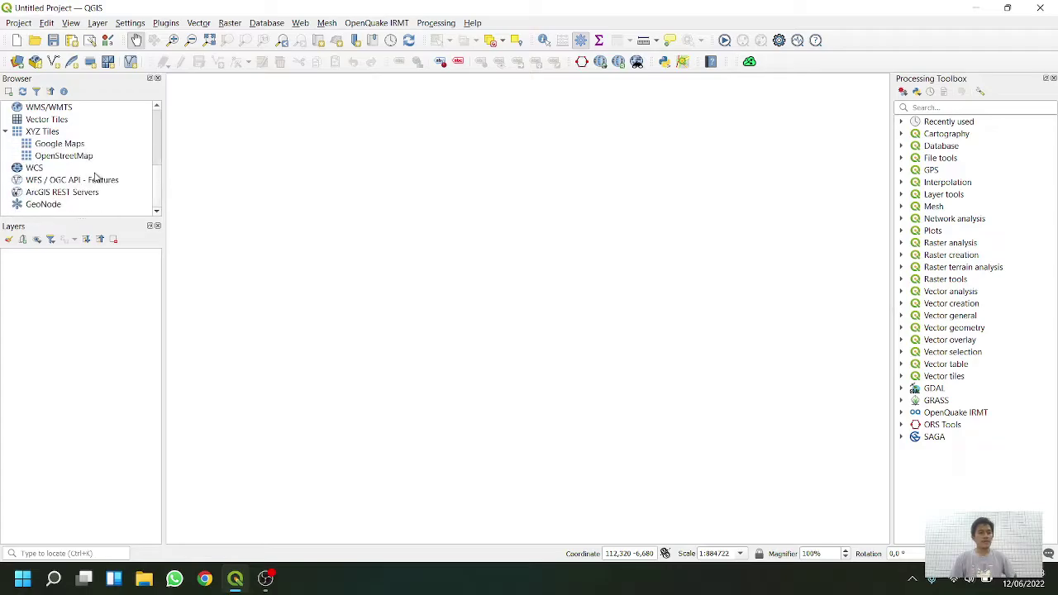
pyautogui.rightClick(53, 158)
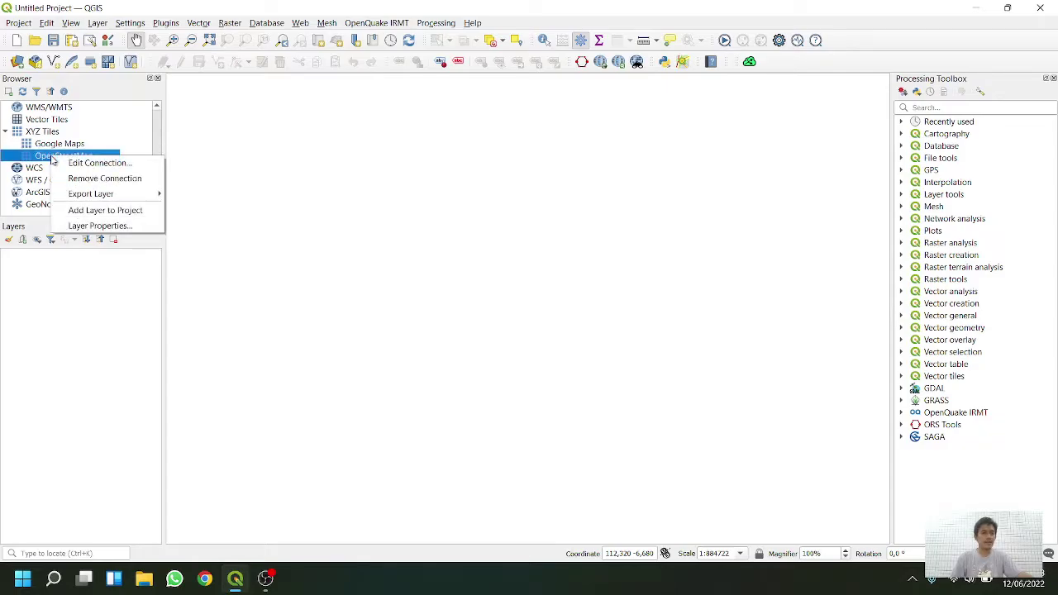
pyautogui.click(92, 215)
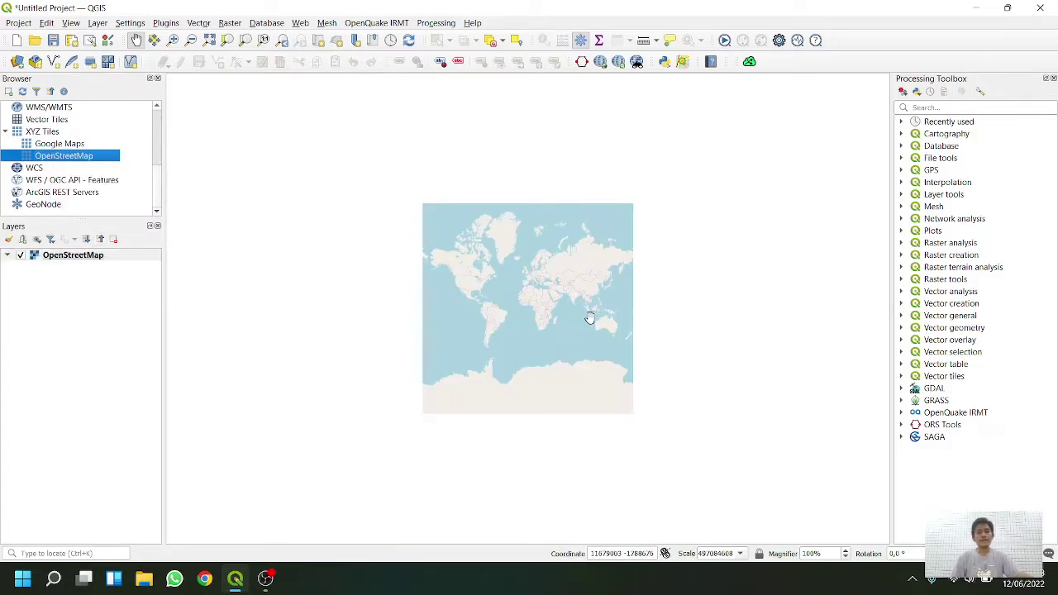
# Locate Denpasar in southern Bali on the basemap and examine the city area.
pyautogui.scroll(3, 592, 320)
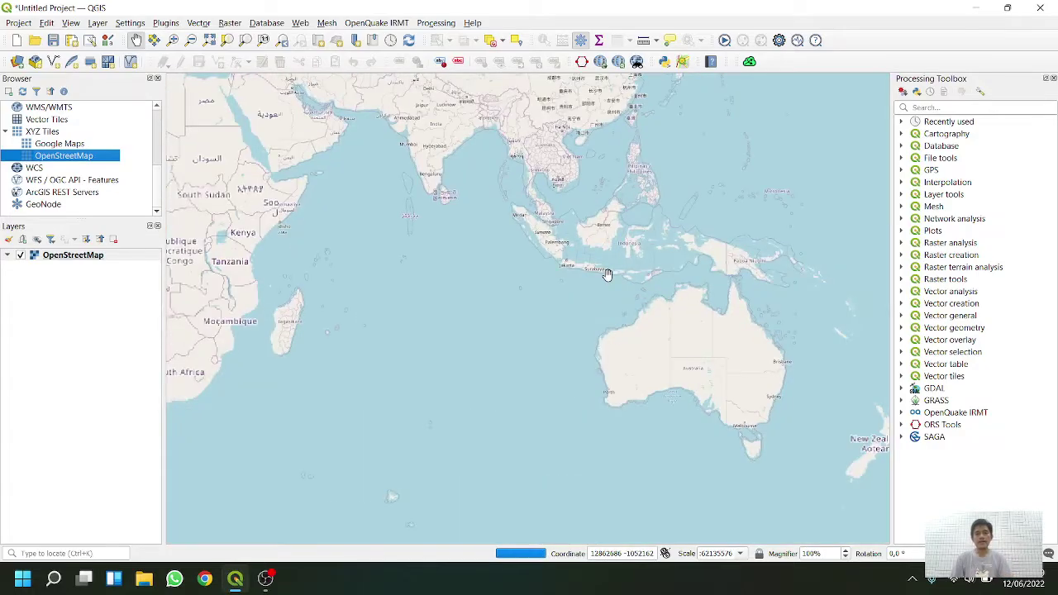
pyautogui.scroll(3, 591, 321)
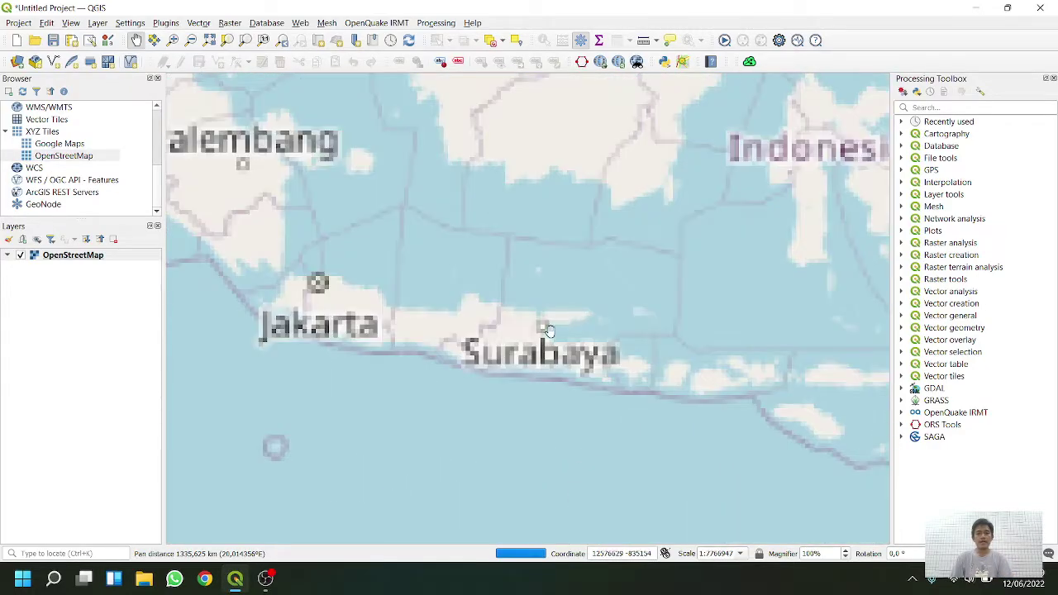
pyautogui.moveTo(581, 351); pyautogui.dragTo(629, 354)
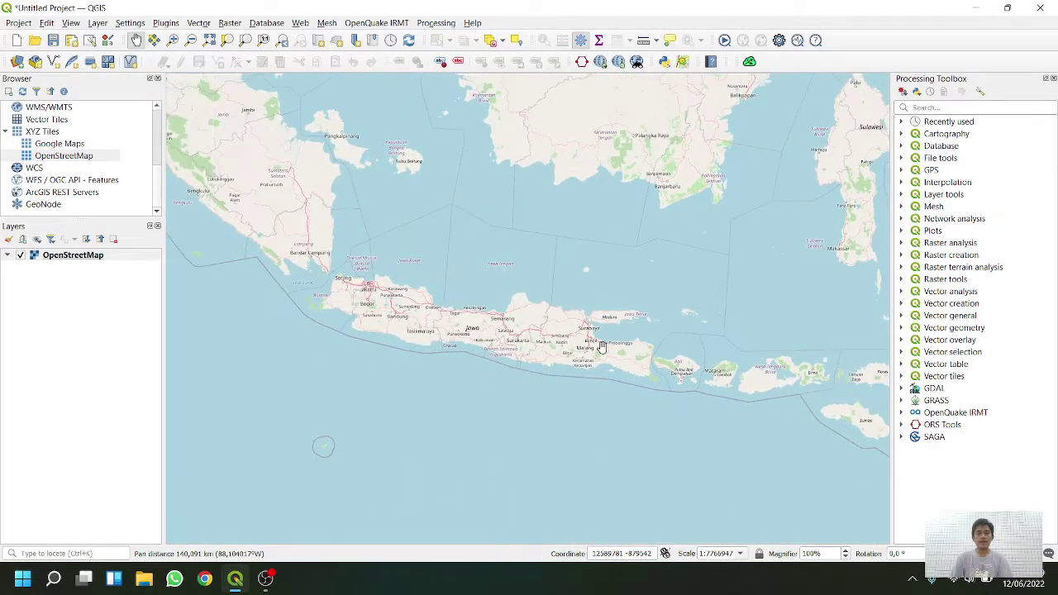
pyautogui.scroll(1, 599, 348)
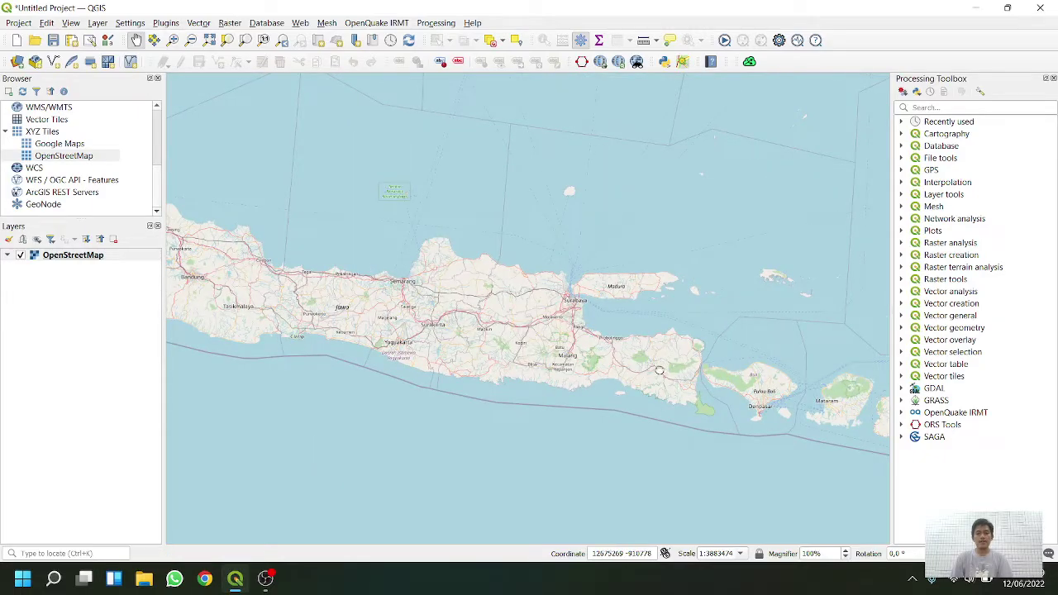
pyautogui.moveTo(661, 373); pyautogui.dragTo(460, 276)
pyautogui.moveTo(559, 308); pyautogui.dragTo(538, 272)
pyautogui.scroll(3, 537, 273)
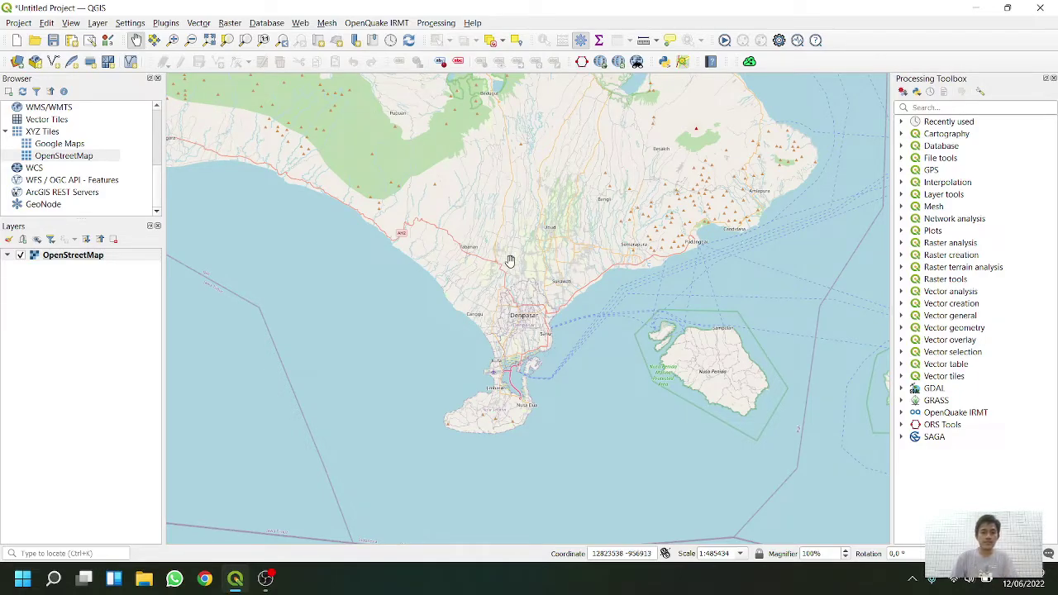
pyautogui.moveTo(513, 277); pyautogui.dragTo(517, 232)
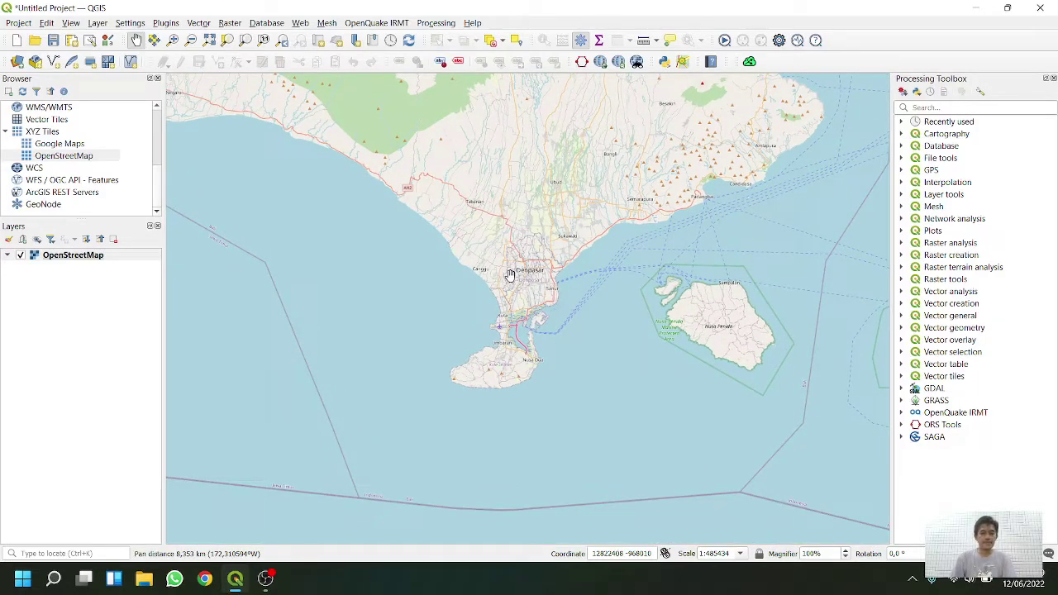
pyautogui.scroll(1, 510, 275)
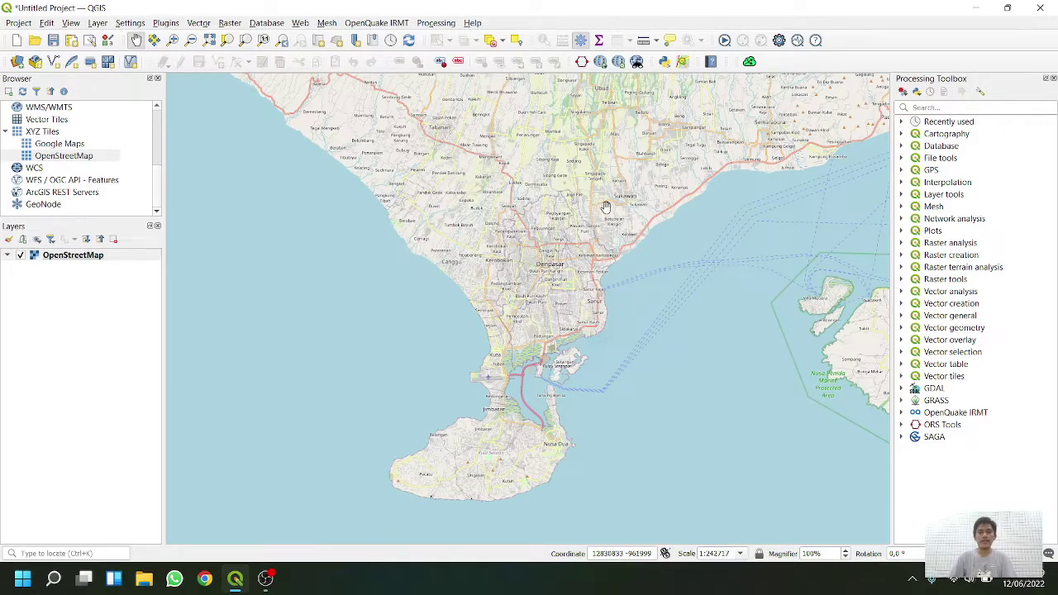
pyautogui.scroll(-1, 599, 223)
pyautogui.moveTo(604, 205); pyautogui.dragTo(547, 234)
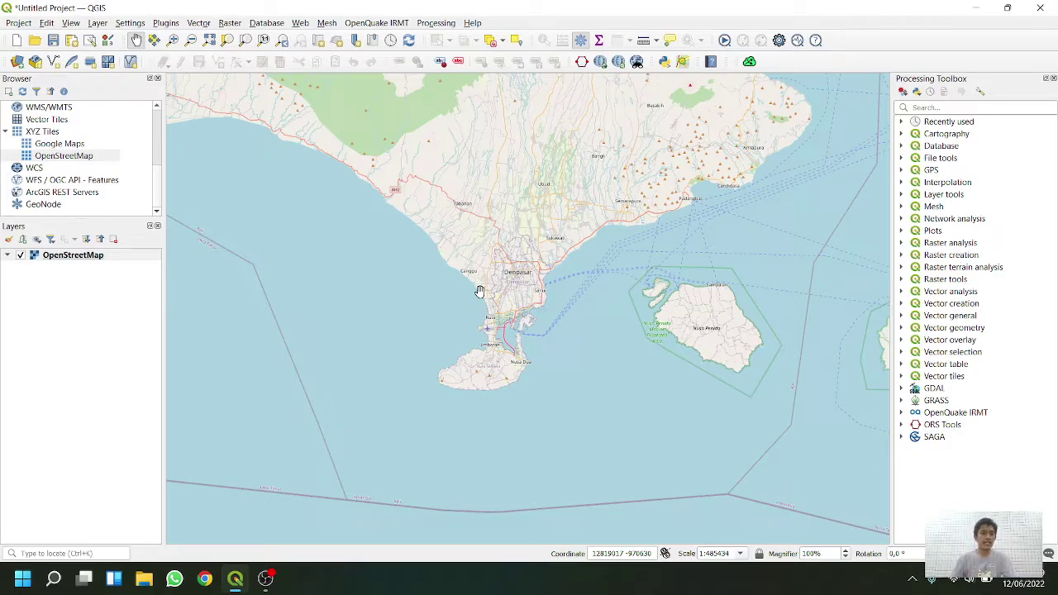
pyautogui.scroll(2, 507, 278)
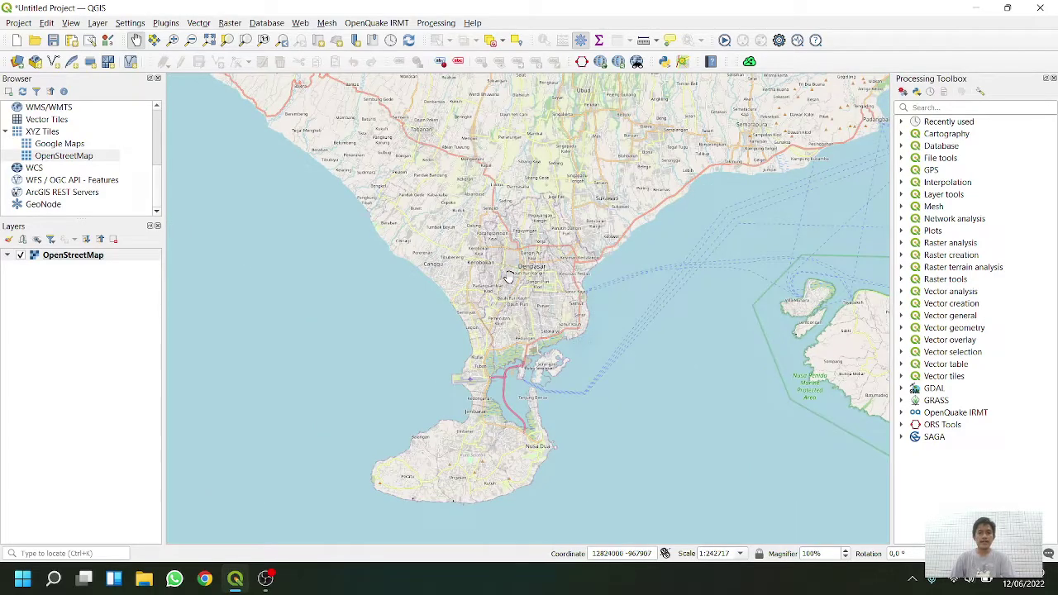
pyautogui.moveTo(534, 235); pyautogui.dragTo(537, 259)
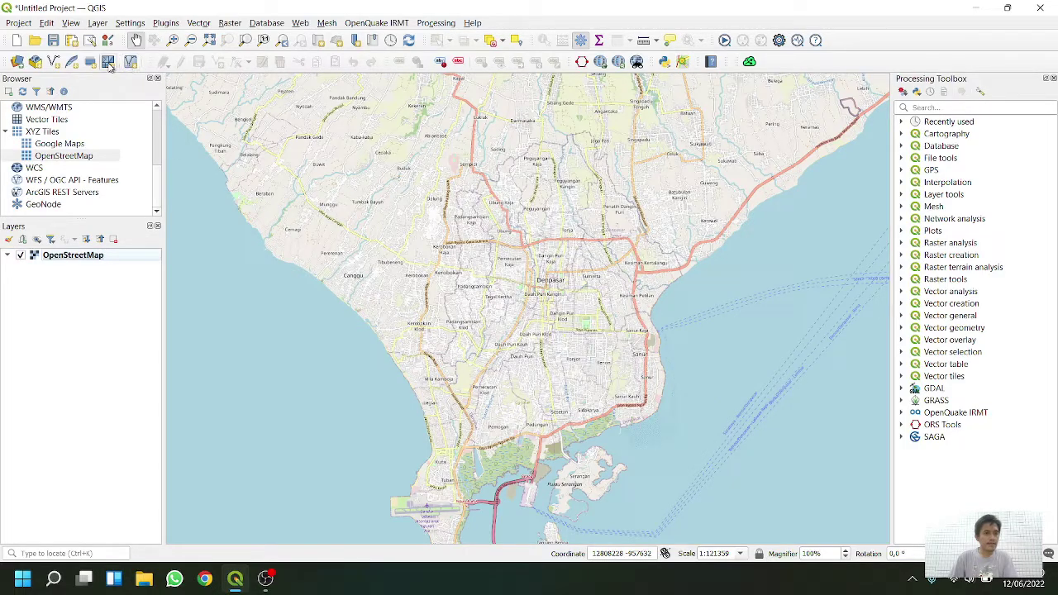
# Set up a new shapefile layer with the file name Gudang dan Toko and Point geometry.
pyautogui.click(97, 23)
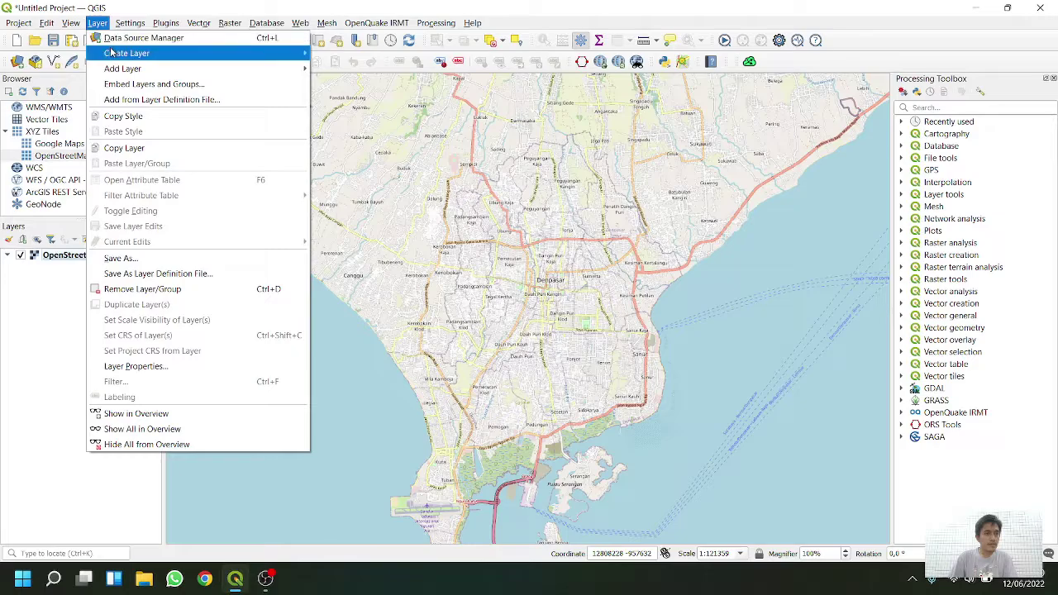
pyautogui.moveTo(114, 53)
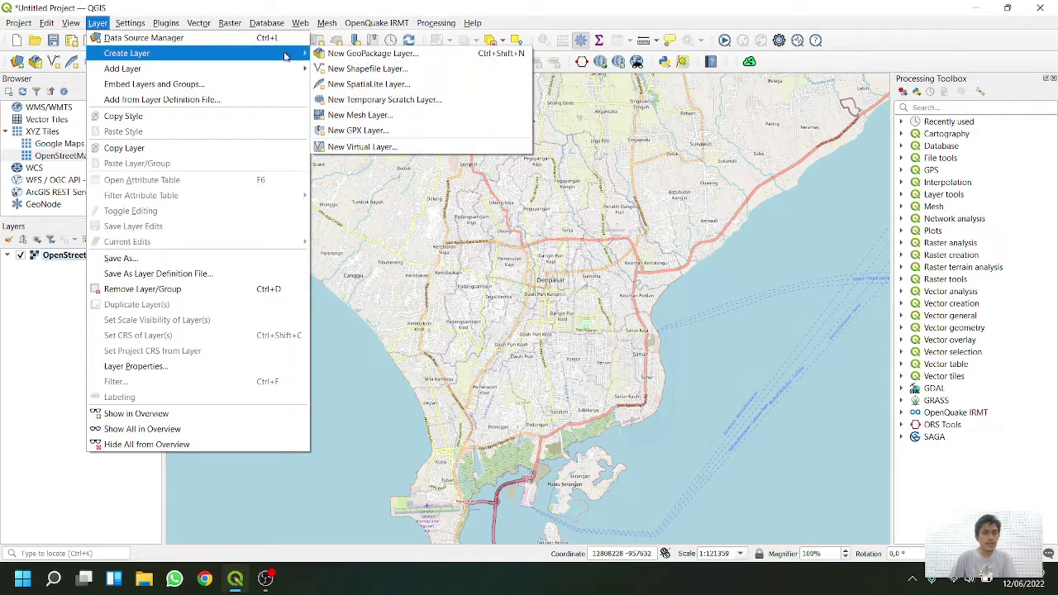
pyautogui.click(360, 70)
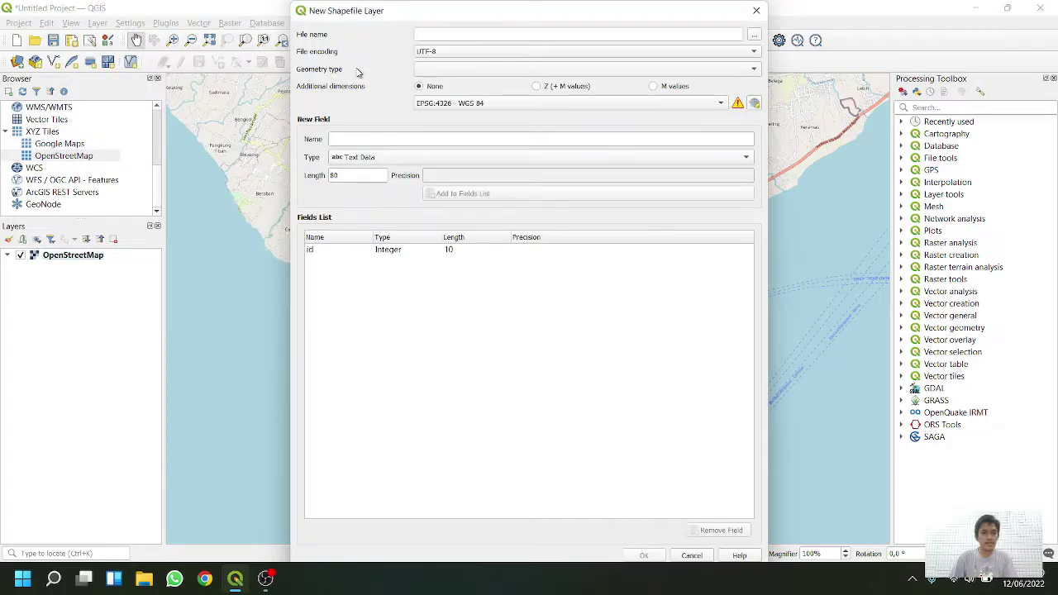
pyautogui.click(442, 33)
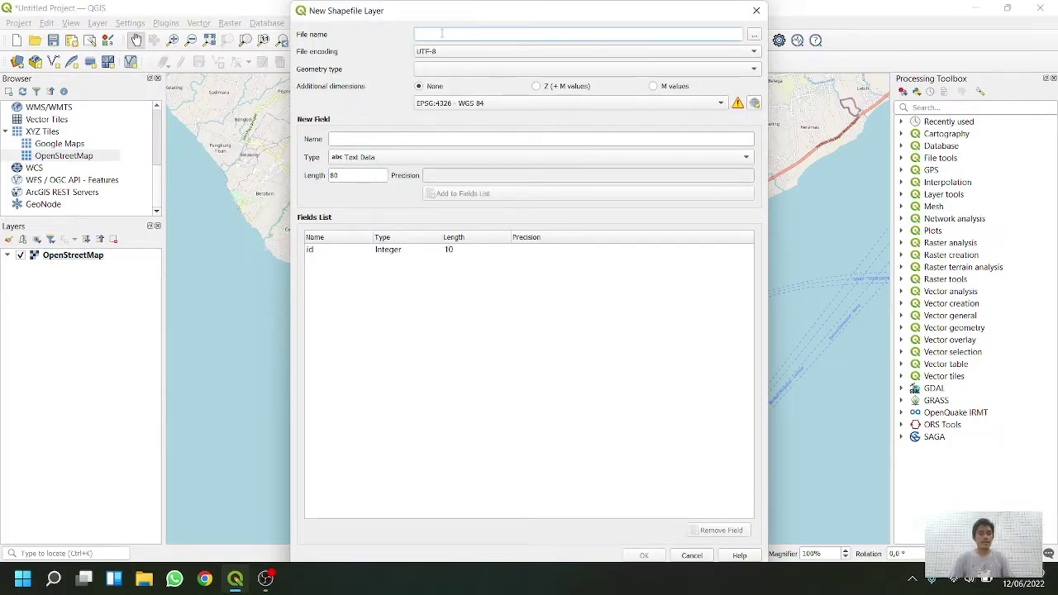
pyautogui.write('Gudang')
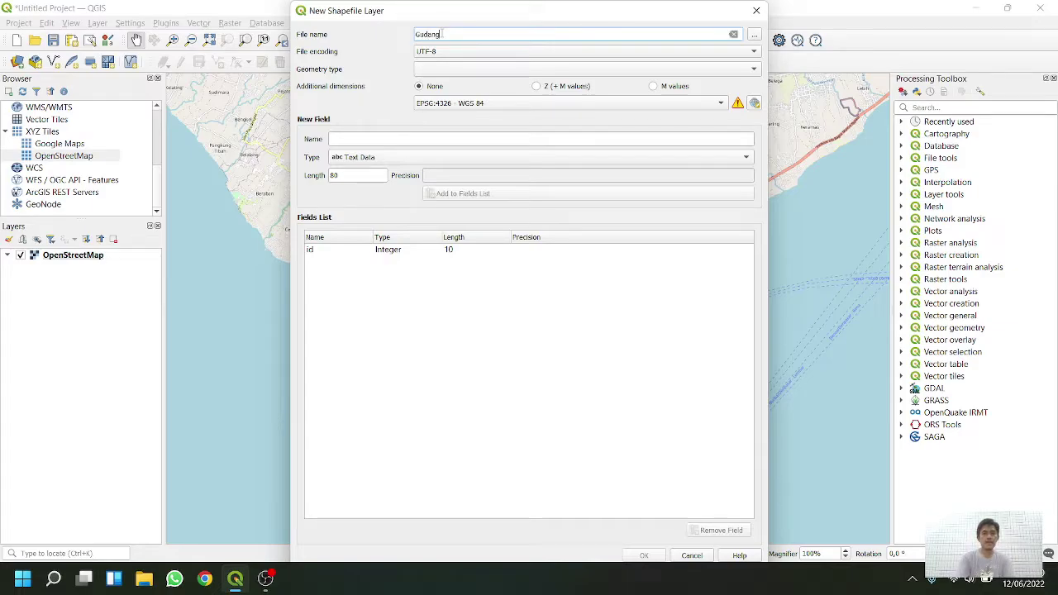
pyautogui.write(' dan Toko')
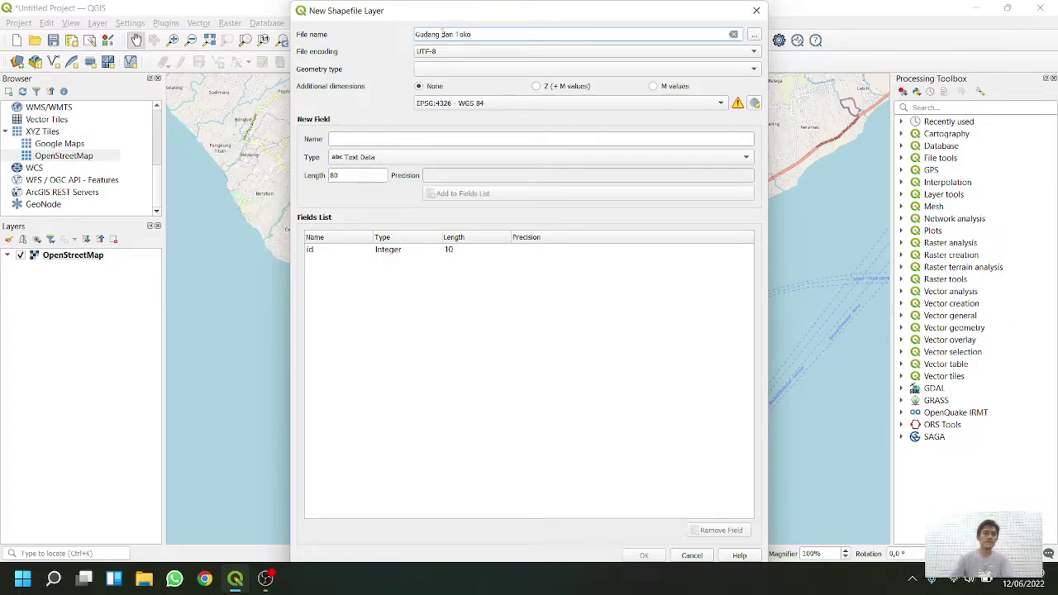
pyautogui.click(419, 72)
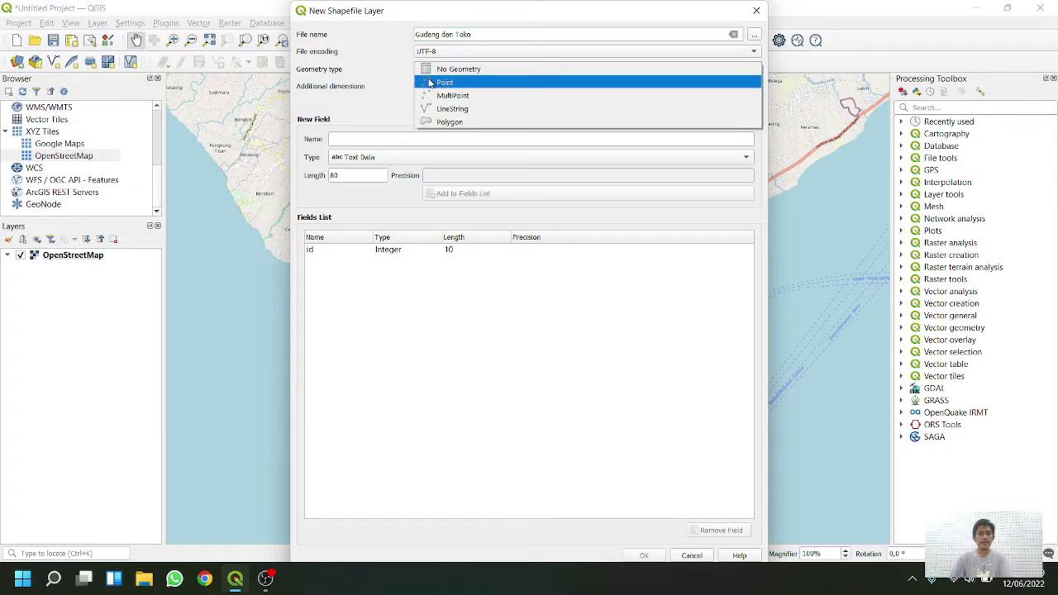
pyautogui.click(429, 82)
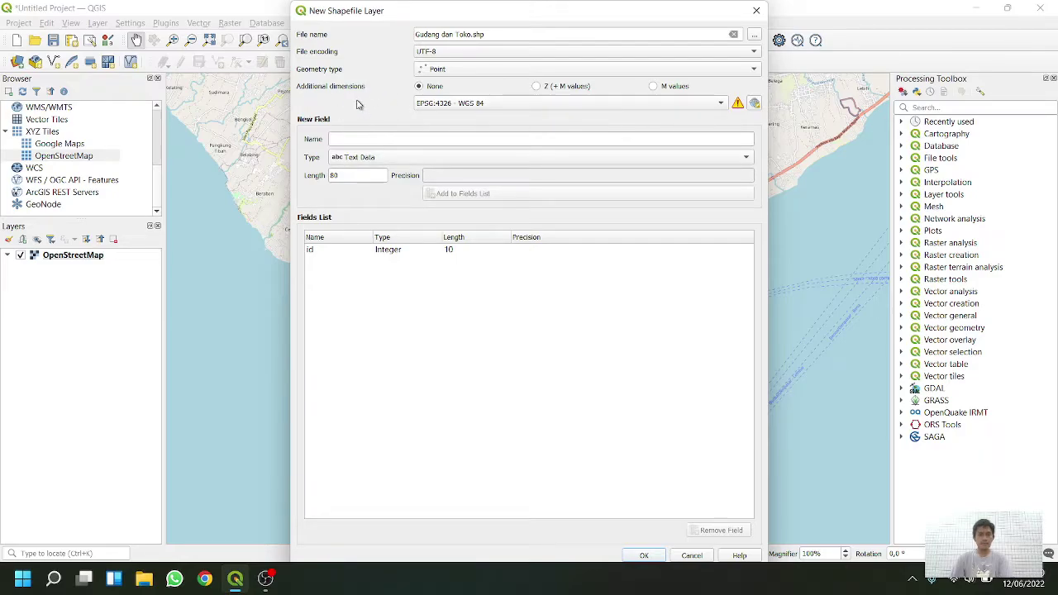
pyautogui.click(376, 138)
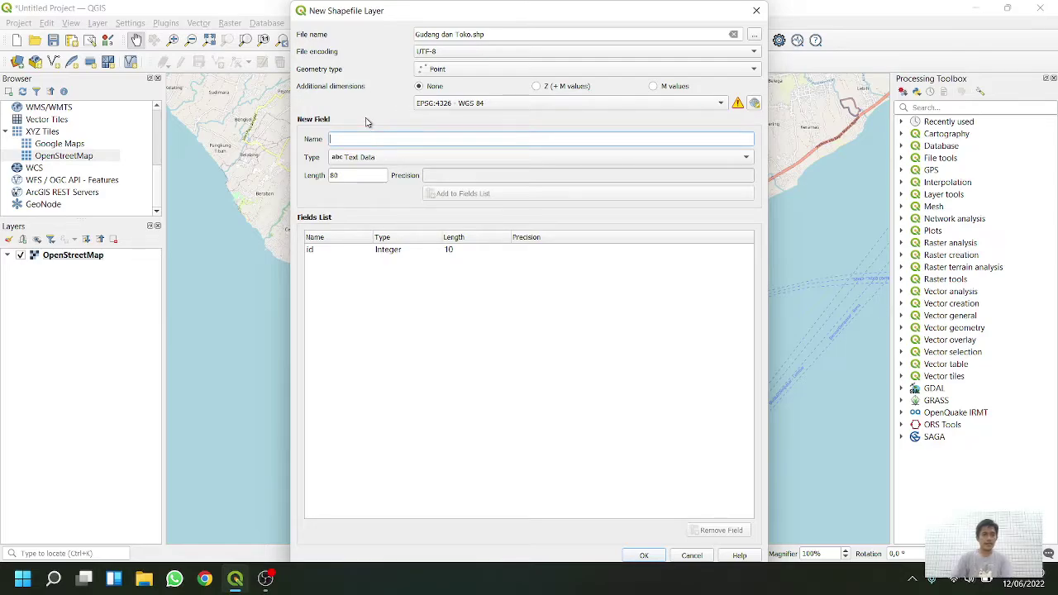
pyautogui.write('N')
pyautogui.press('BackSpace')
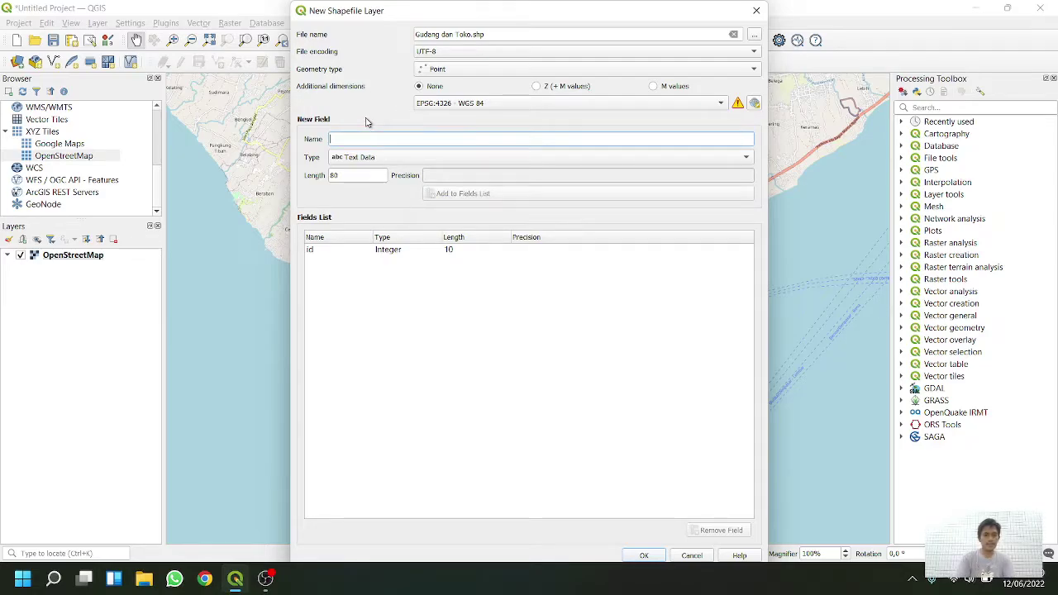
pyautogui.write('Nama Gudan')
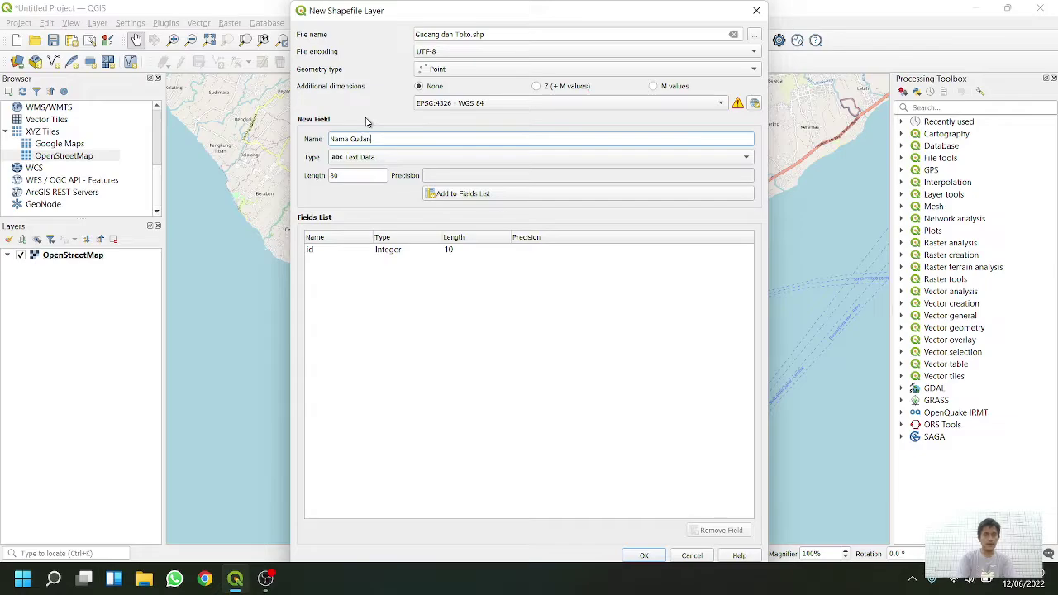
pyautogui.press('BackSpace')
pyautogui.press('BackSpace')
pyautogui.press('BackSpace')
pyautogui.press('BackSpace')
pyautogui.press('BackSpace')
pyautogui.press('BackSpace')
pyautogui.press('BackSpace')
pyautogui.press('BackSpace')
pyautogui.press('BackSpace')
pyautogui.press('BackSpace')
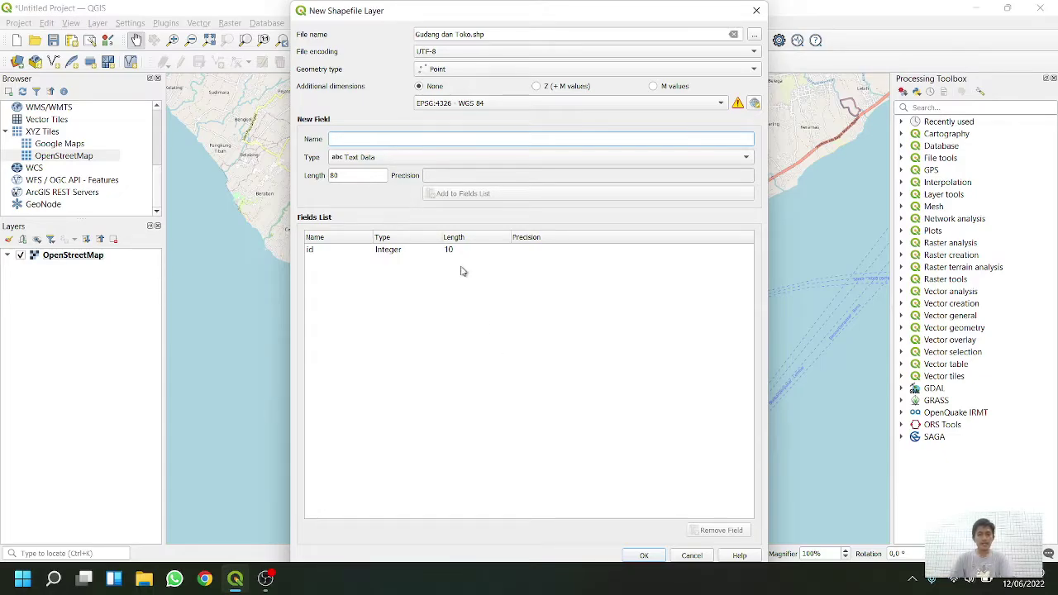
# Create the shapefile layer with only the default id field and turn on editing for Gudang dan Toko.
pyautogui.click(650, 557)
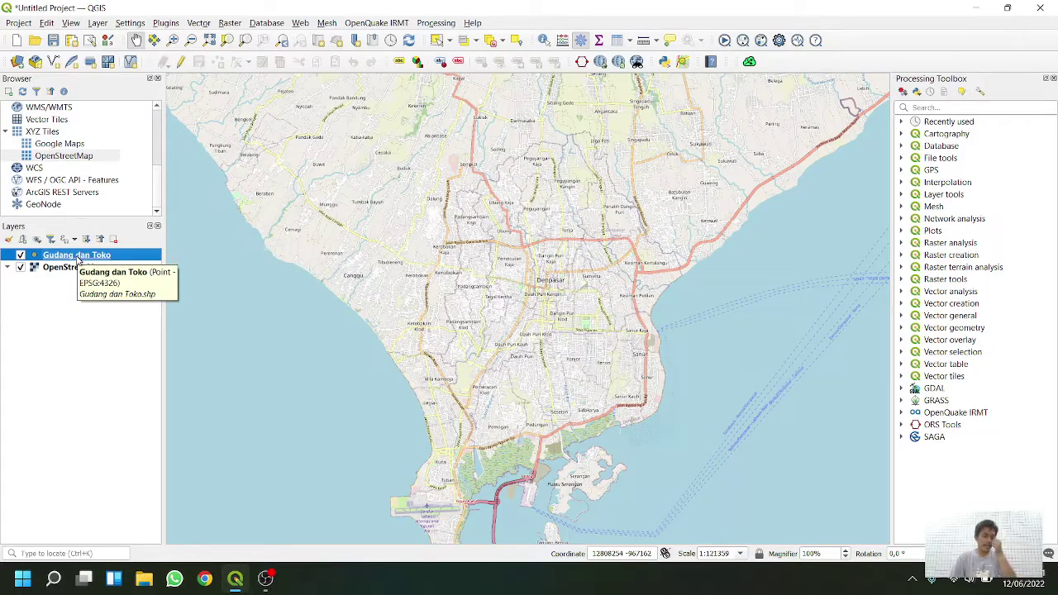
pyautogui.rightClick(78, 259)
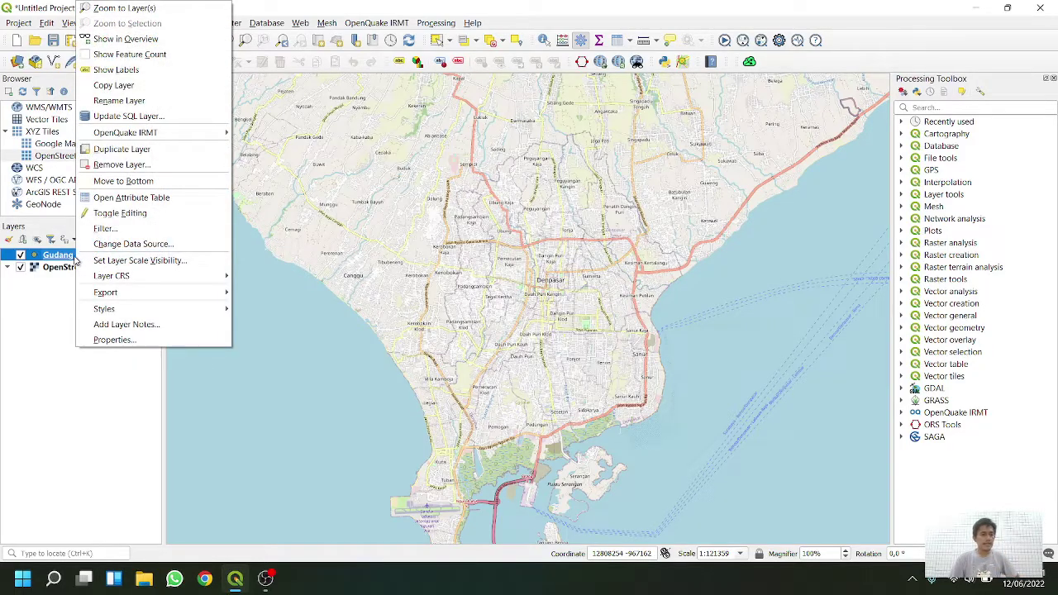
pyautogui.click(136, 216)
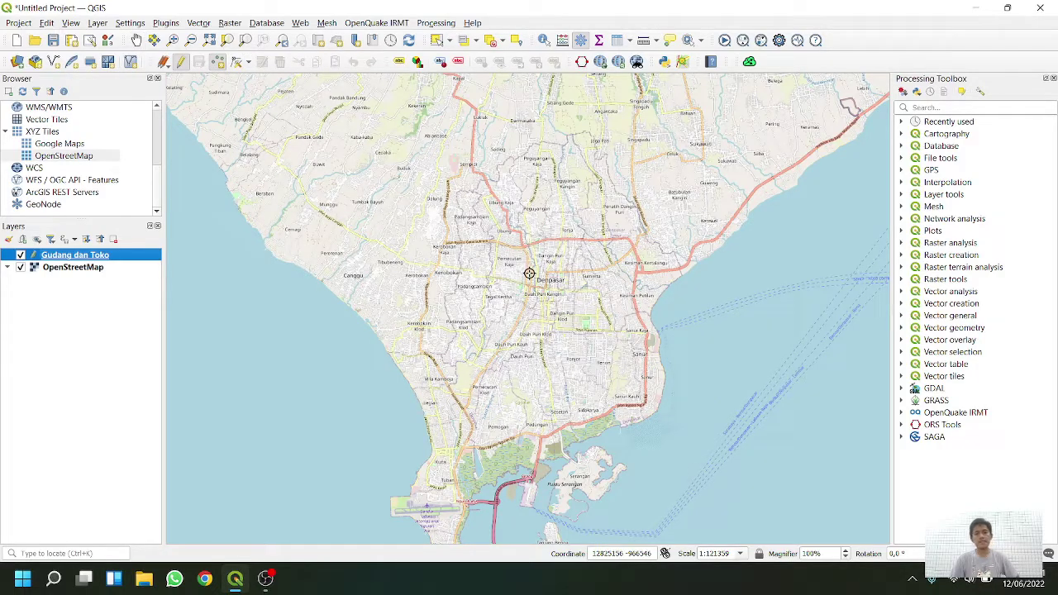
# Add a Gudang dan Toko point with id 1 beside Jalan Haji Cokroaminoto near Terminal Ubung in northern Denpasar.
pyautogui.scroll(1, 559, 292)
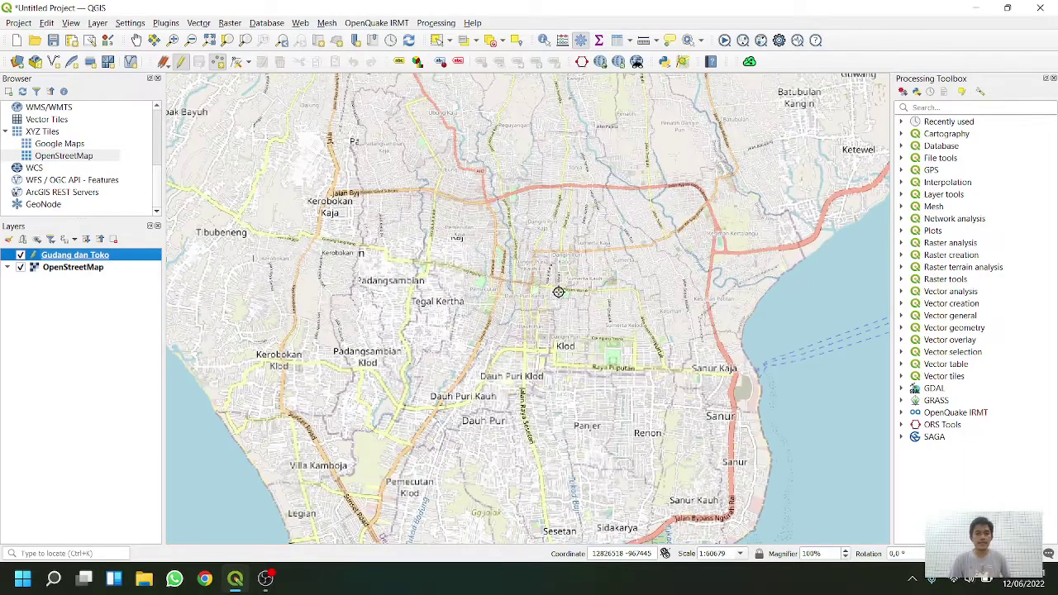
pyautogui.scroll(4, 484, 176)
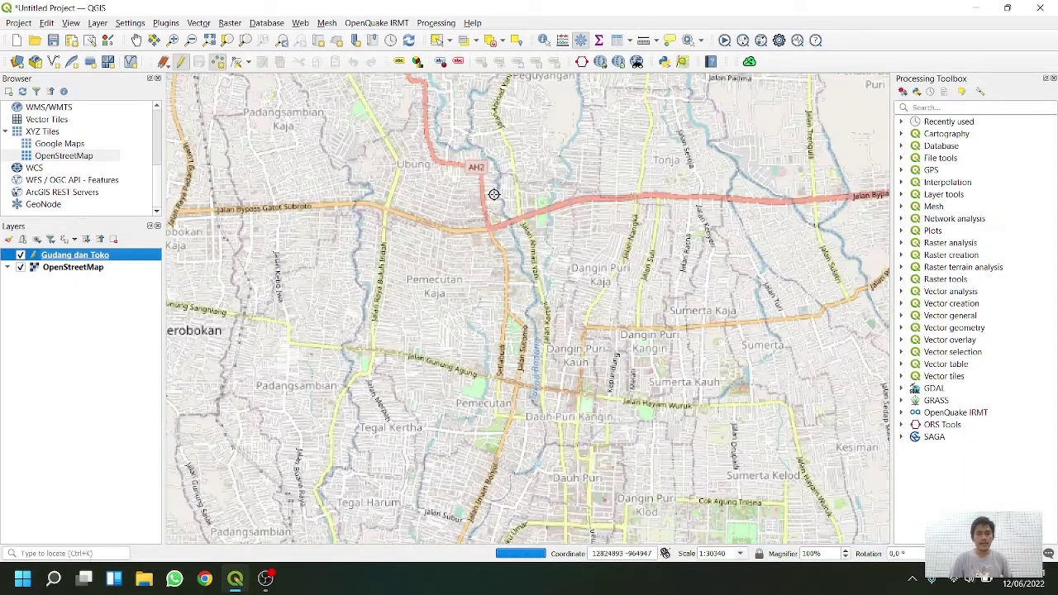
pyautogui.scroll(1, 497, 219)
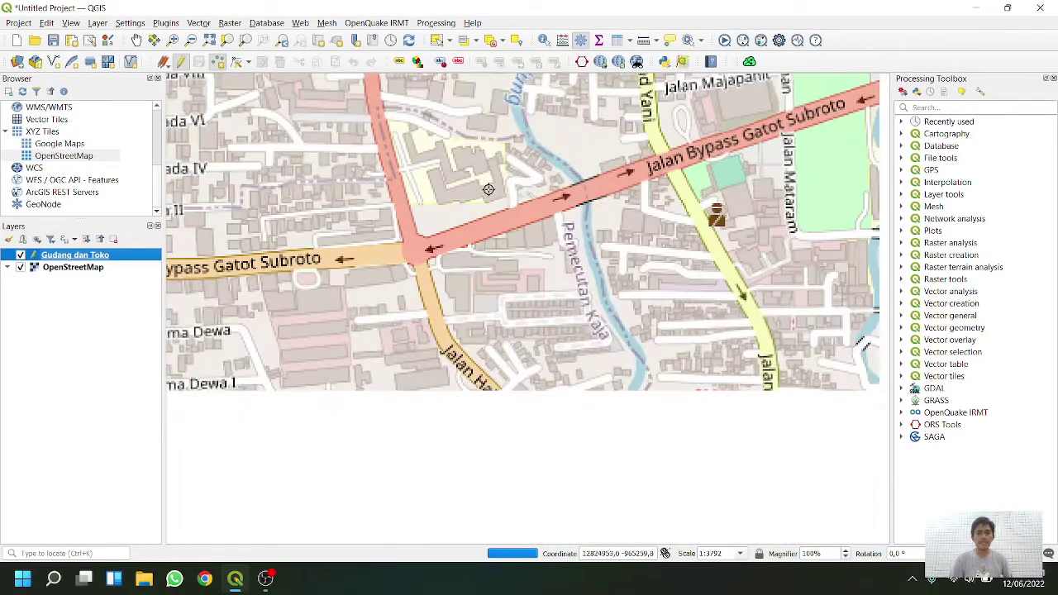
pyautogui.scroll(-2, 485, 199)
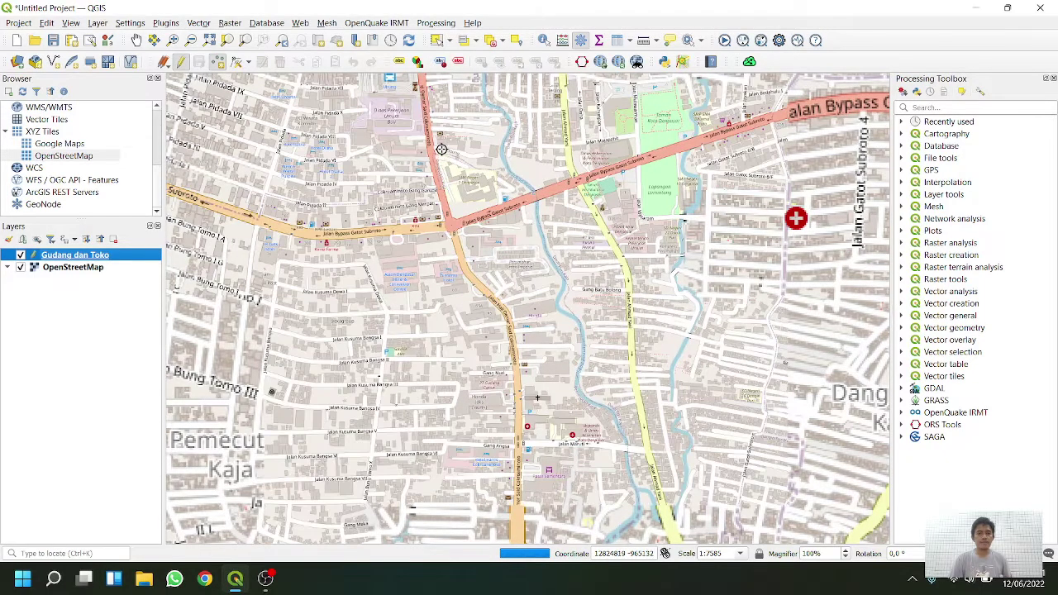
pyautogui.moveTo(458, 197); pyautogui.dragTo(513, 287)
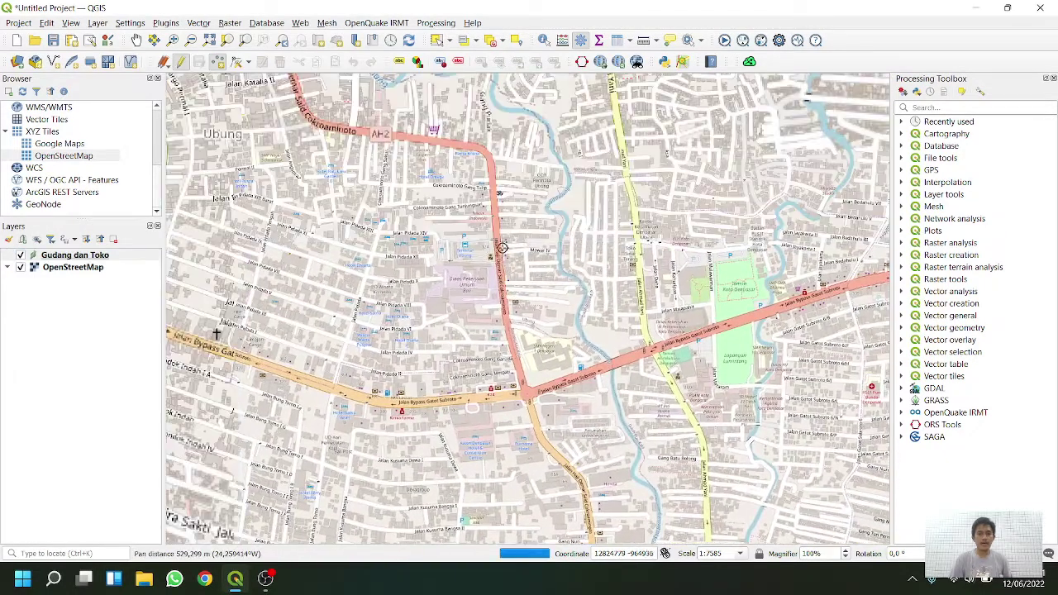
pyautogui.scroll(1, 507, 219)
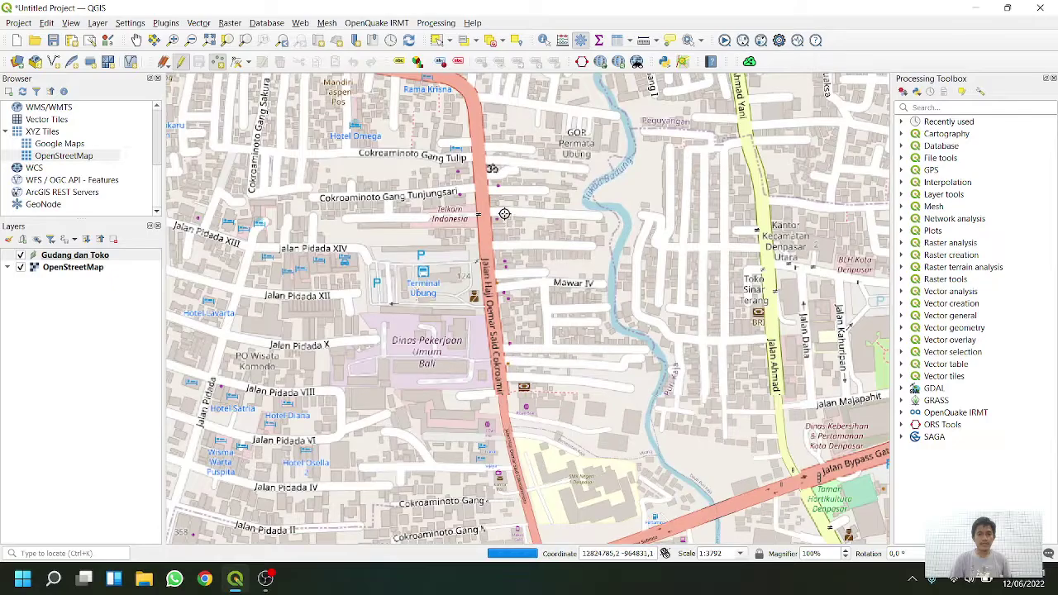
pyautogui.click(502, 214)
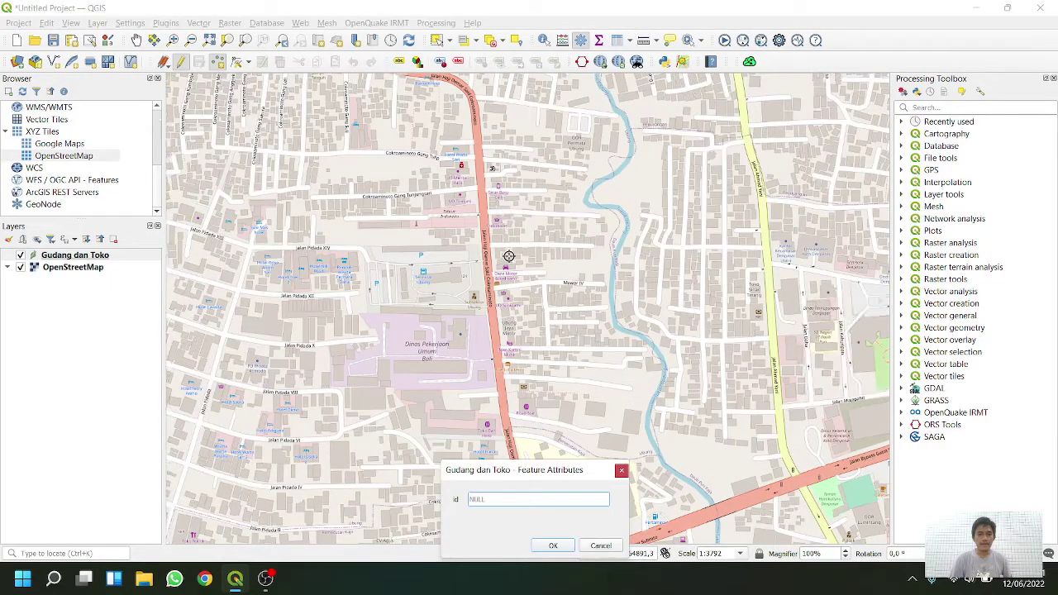
pyautogui.write('1')
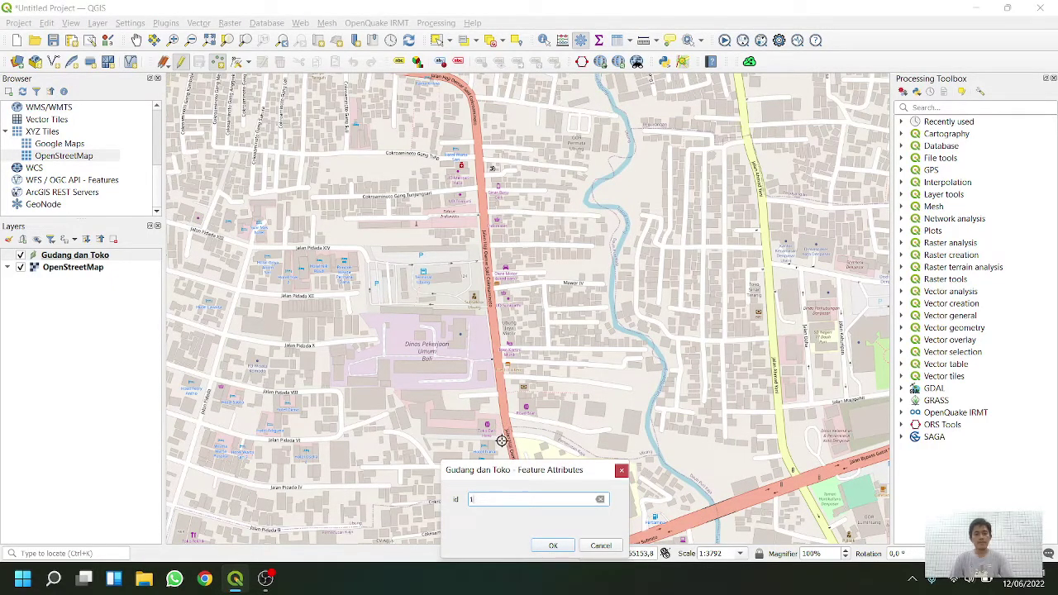
pyautogui.click(552, 548)
# Add a point with id 2 in Ubud, just west of the junction of the main road with Jalan Raya Andong.
pyautogui.scroll(-6, 498, 277)
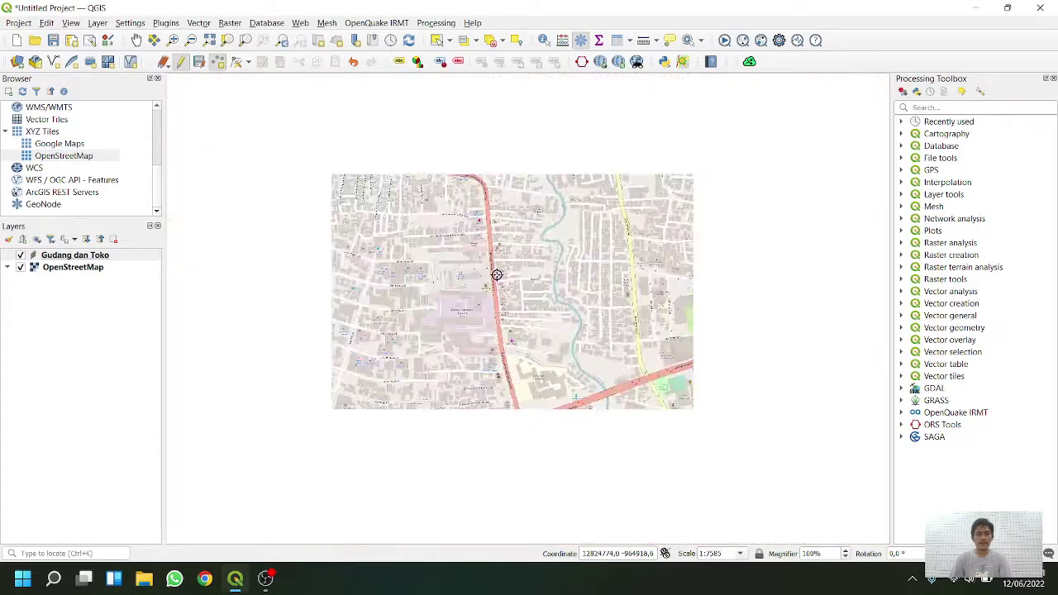
pyautogui.scroll(-1, 500, 283)
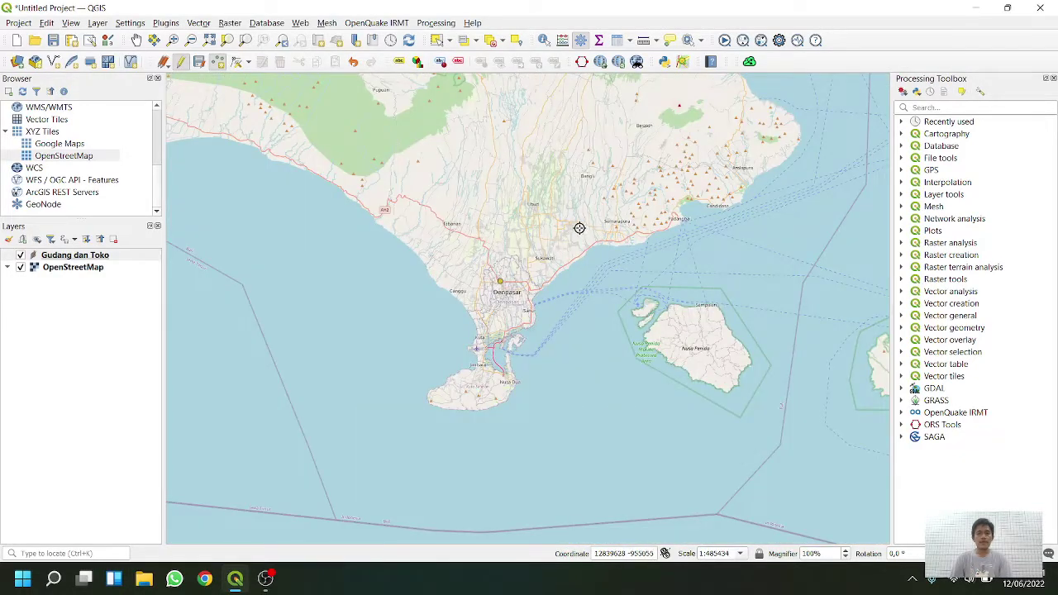
pyautogui.scroll(1, 525, 286)
pyautogui.moveTo(437, 300); pyautogui.dragTo(517, 335)
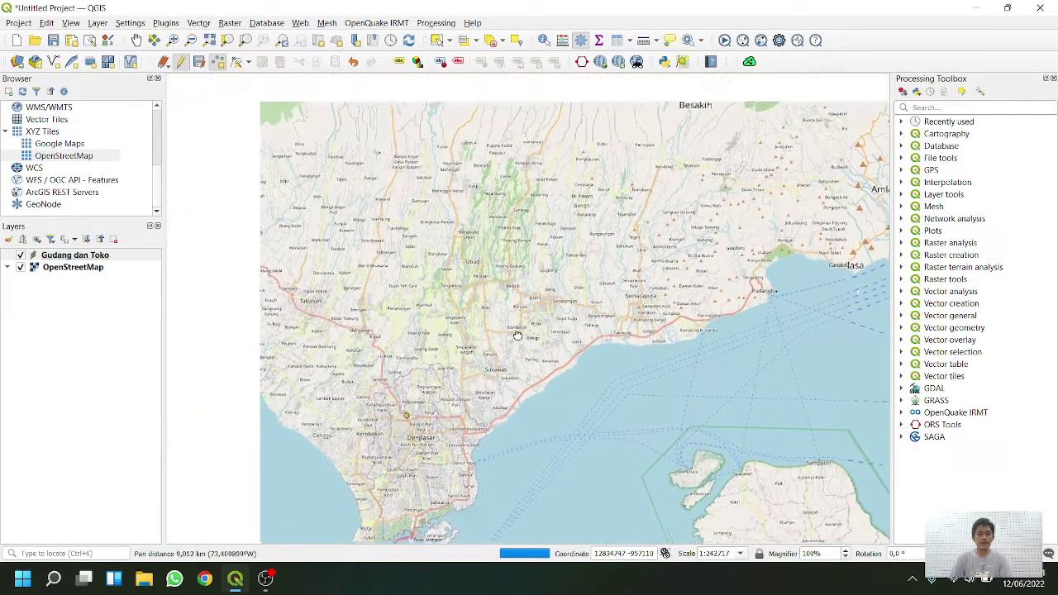
pyautogui.scroll(3, 482, 281)
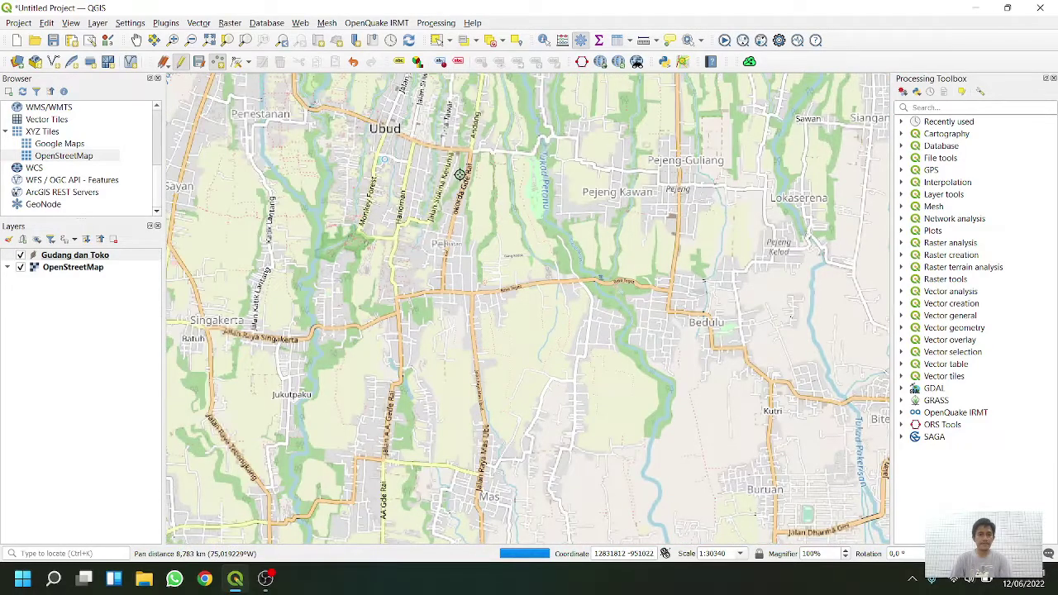
pyautogui.moveTo(475, 196); pyautogui.dragTo(576, 271)
pyautogui.scroll(2, 473, 252)
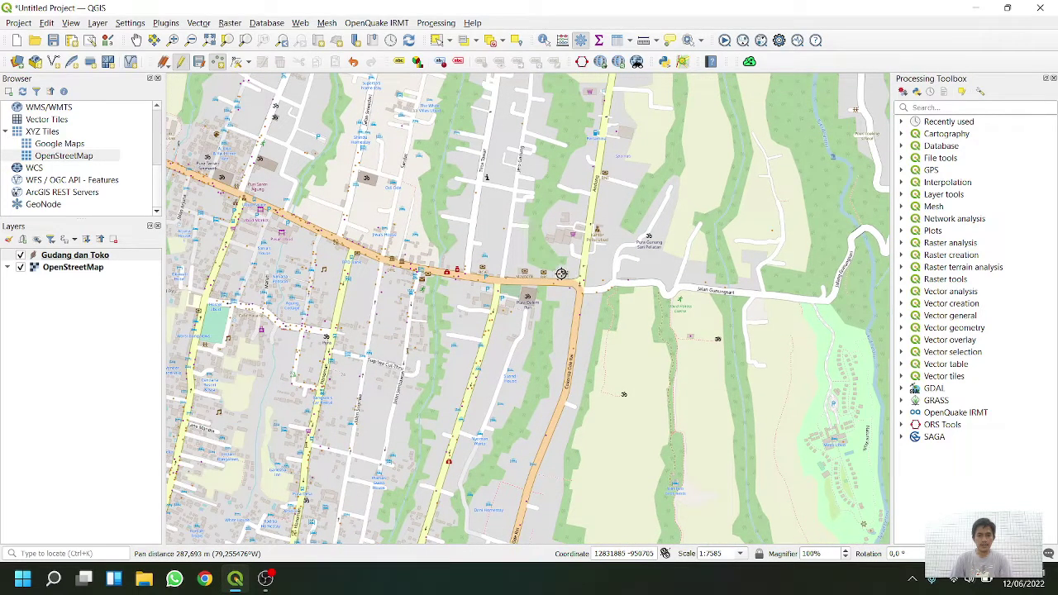
pyautogui.click(561, 274)
pyautogui.write('2')
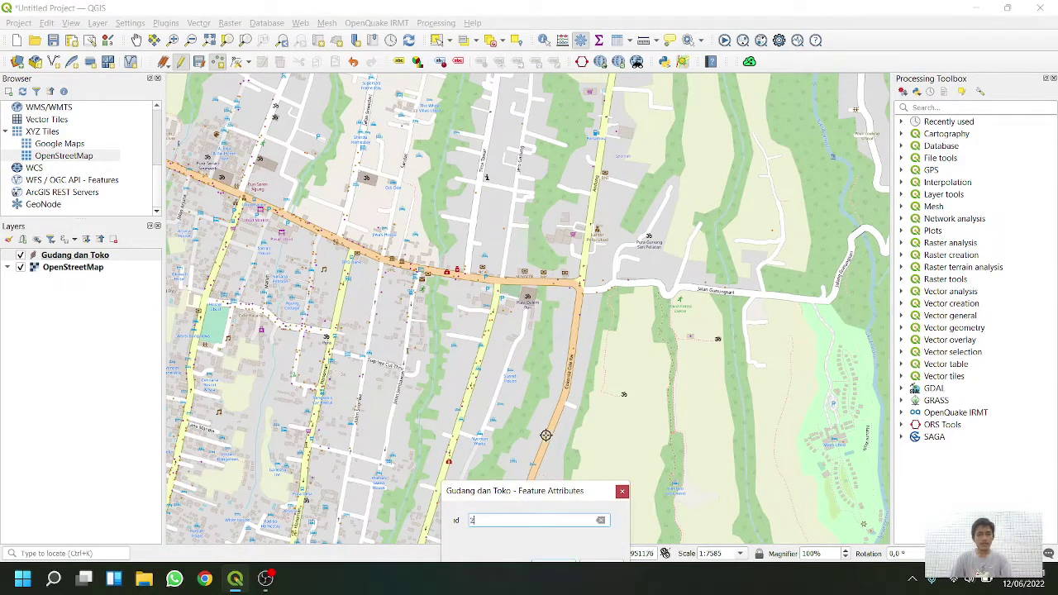
pyautogui.moveTo(557, 493); pyautogui.dragTo(621, 318)
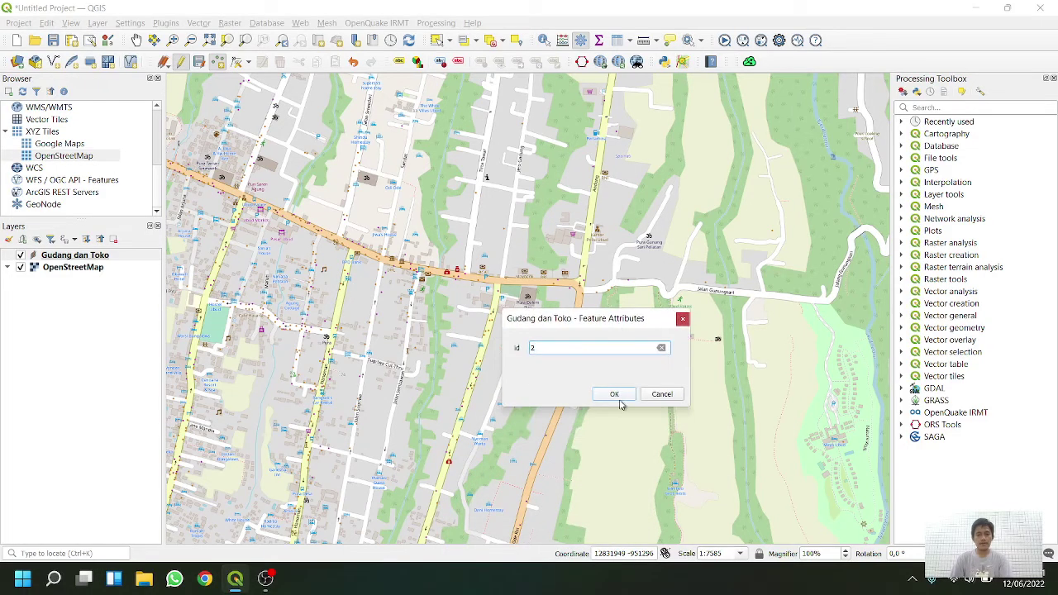
pyautogui.click(620, 394)
# Add a third point in Tabanan, north of the Denpasar-Gilimanuk bypass and just below the yellow main road.
pyautogui.scroll(-3, 517, 349)
pyautogui.scroll(-2, 517, 349)
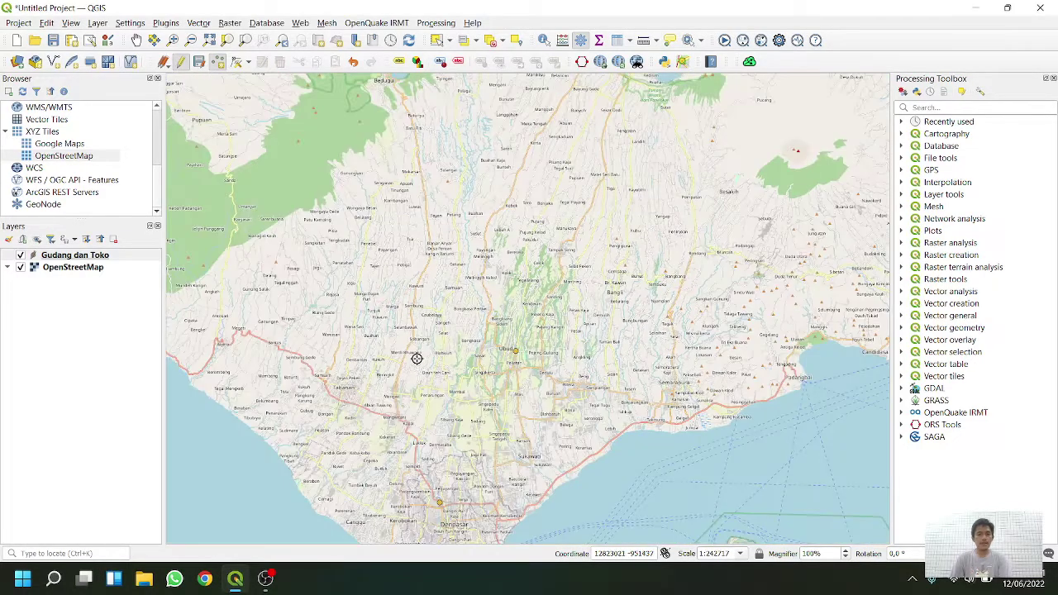
pyautogui.moveTo(287, 373); pyautogui.dragTo(459, 176)
pyautogui.scroll(1, 444, 135)
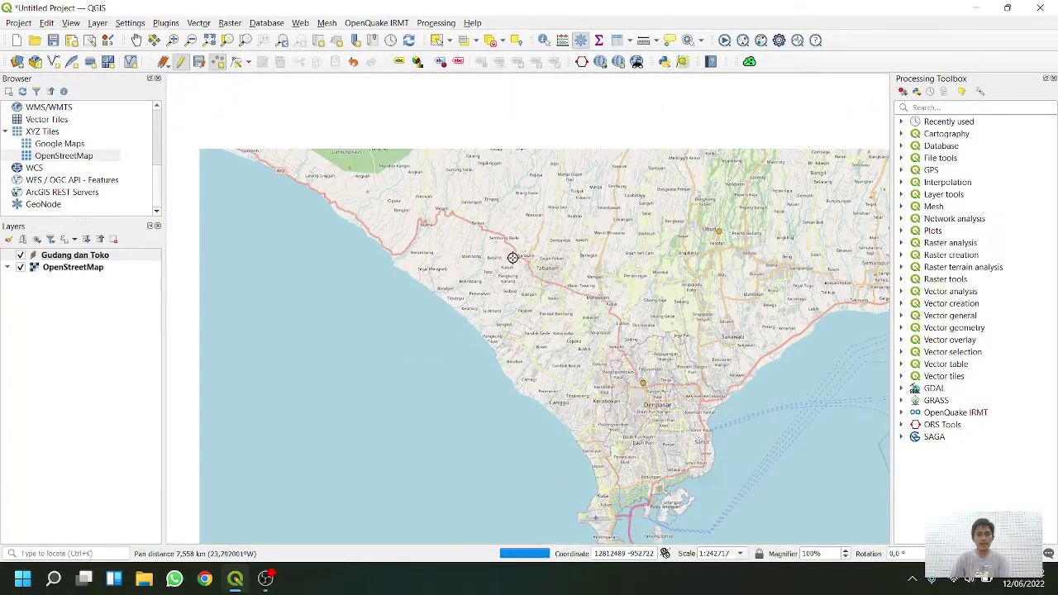
pyautogui.moveTo(525, 179); pyautogui.dragTo(494, 317)
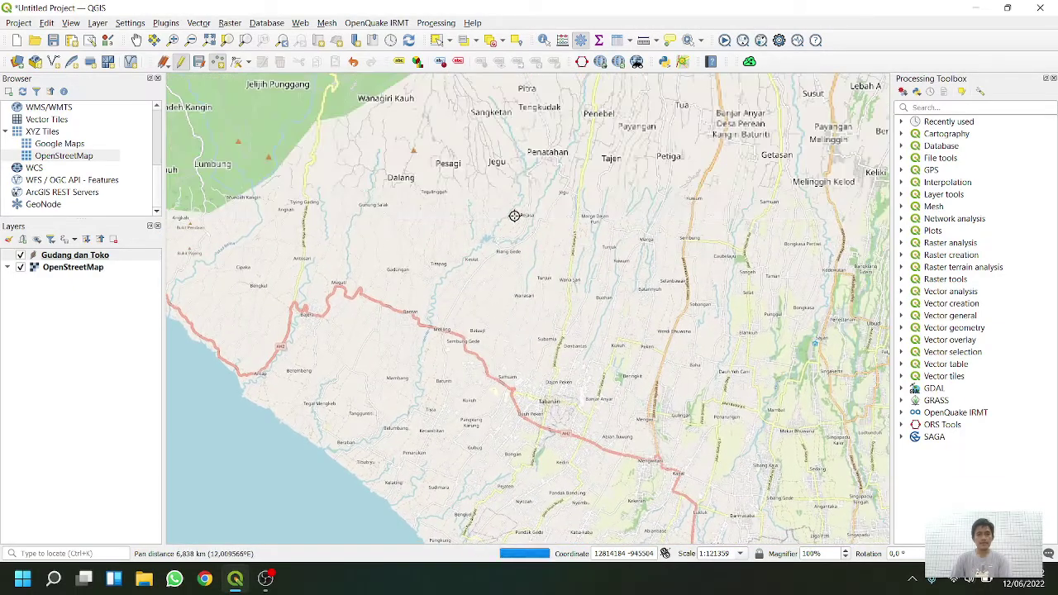
pyautogui.moveTo(513, 215); pyautogui.dragTo(506, 378)
pyautogui.moveTo(520, 299); pyautogui.dragTo(568, 176)
pyautogui.scroll(3, 501, 295)
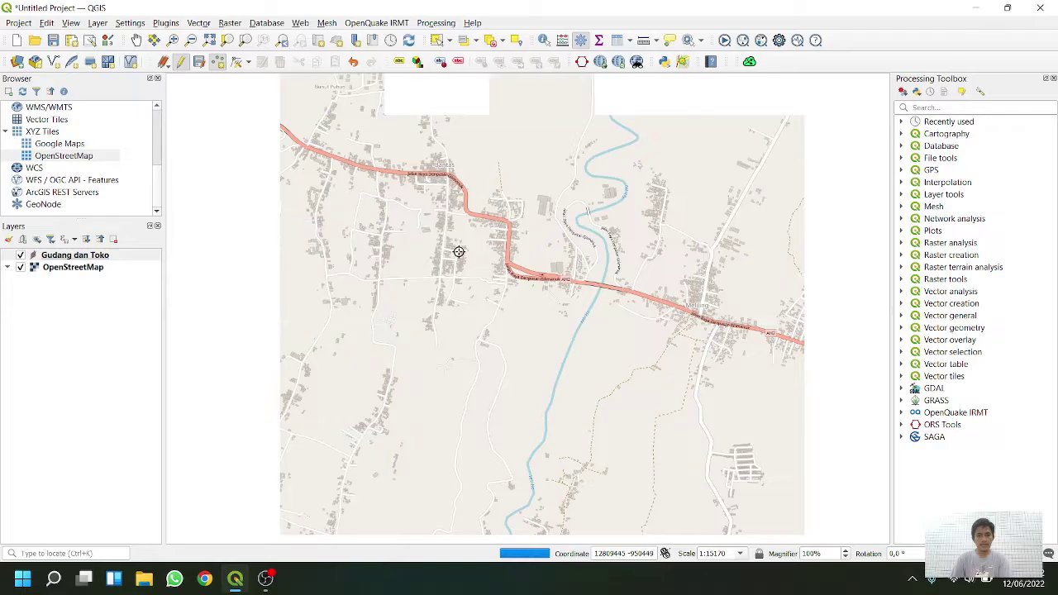
pyautogui.moveTo(458, 250); pyautogui.dragTo(491, 296)
pyautogui.moveTo(634, 325); pyautogui.dragTo(476, 257)
pyautogui.scroll(1, 532, 286)
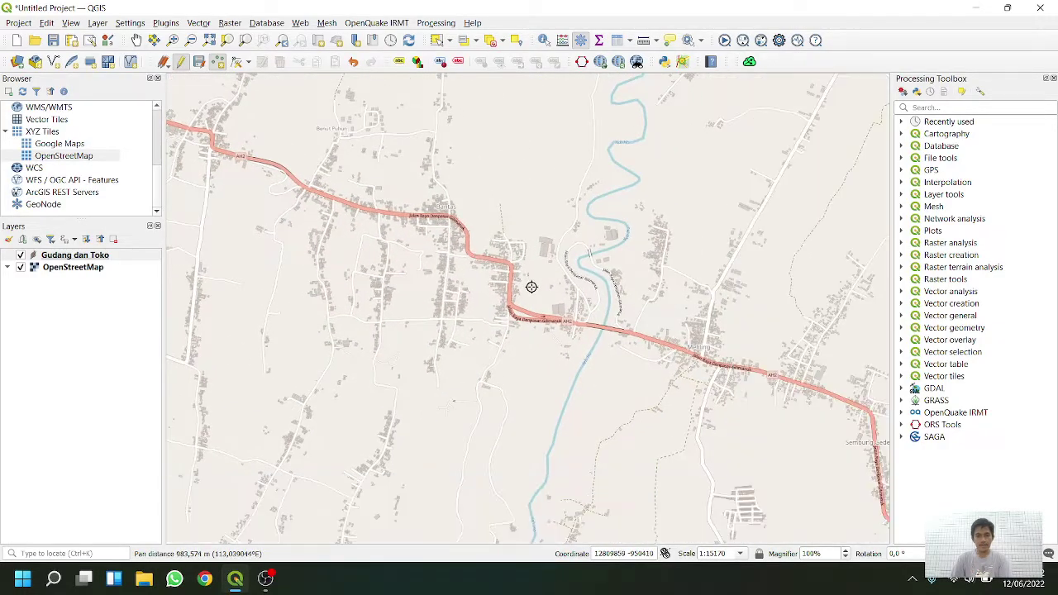
pyautogui.scroll(-3, 528, 300)
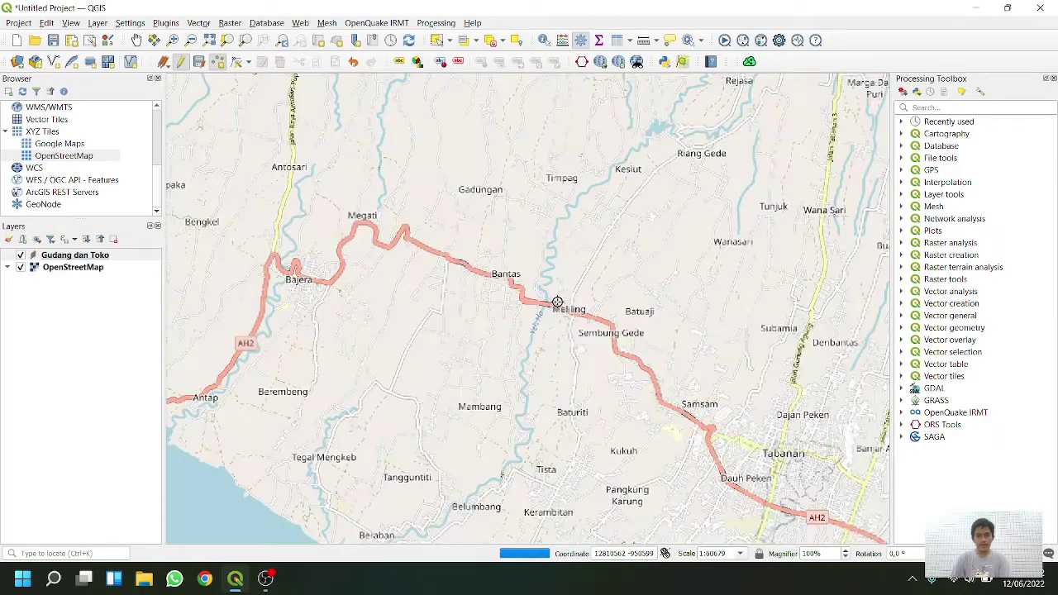
pyautogui.moveTo(560, 303); pyautogui.dragTo(444, 253)
pyautogui.moveTo(618, 342); pyautogui.dragTo(463, 259)
pyautogui.moveTo(514, 303); pyautogui.dragTo(397, 229)
pyautogui.scroll(2, 475, 278)
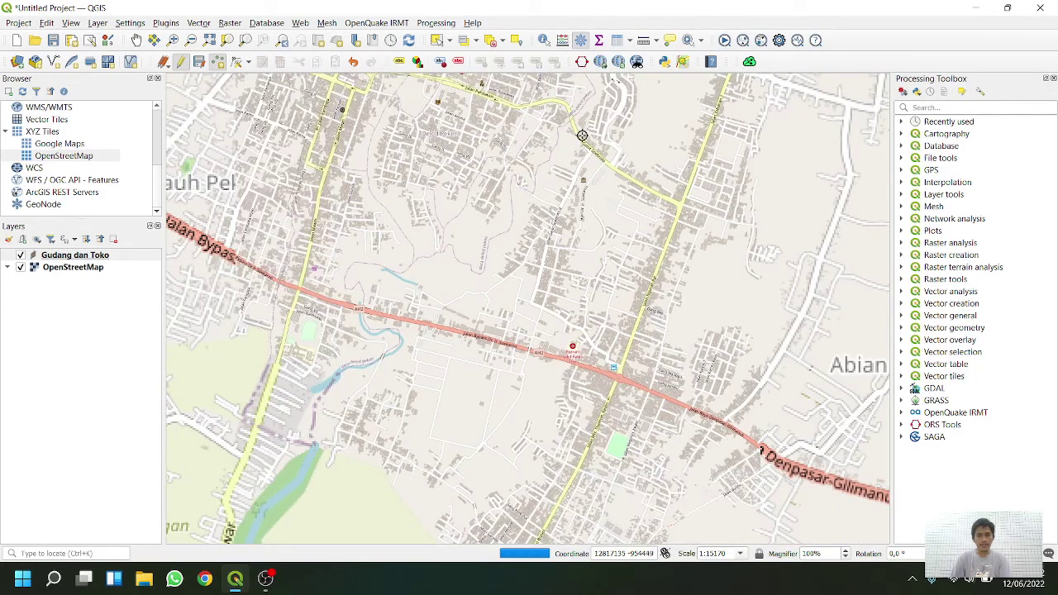
pyautogui.click(594, 175)
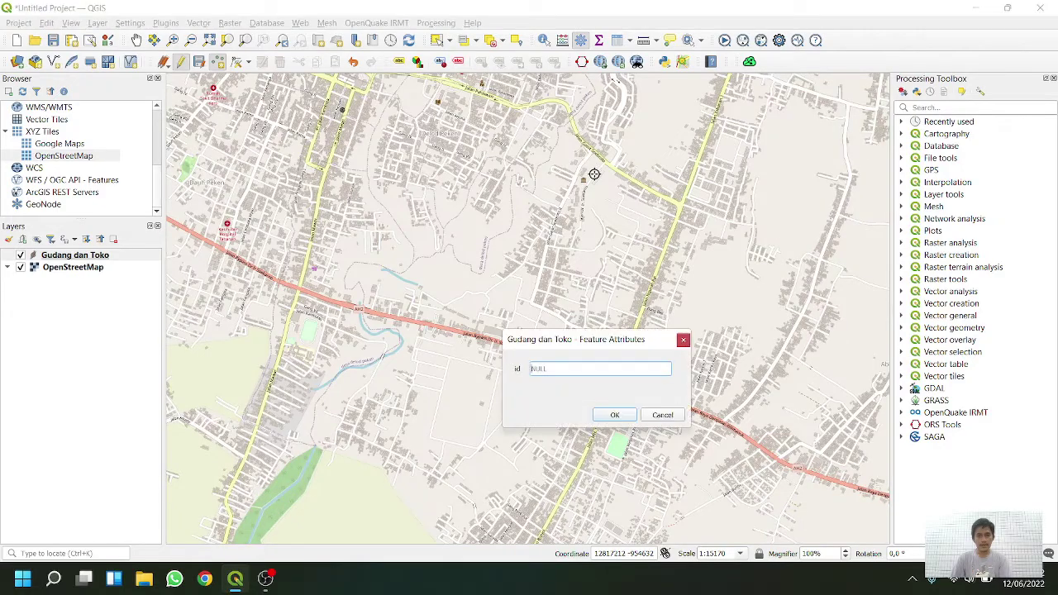
pyautogui.click(615, 415)
# Add a fourth point beside Jalan Bandara Ngurah Rai, just north of the airport apron.
pyautogui.scroll(-4, 520, 330)
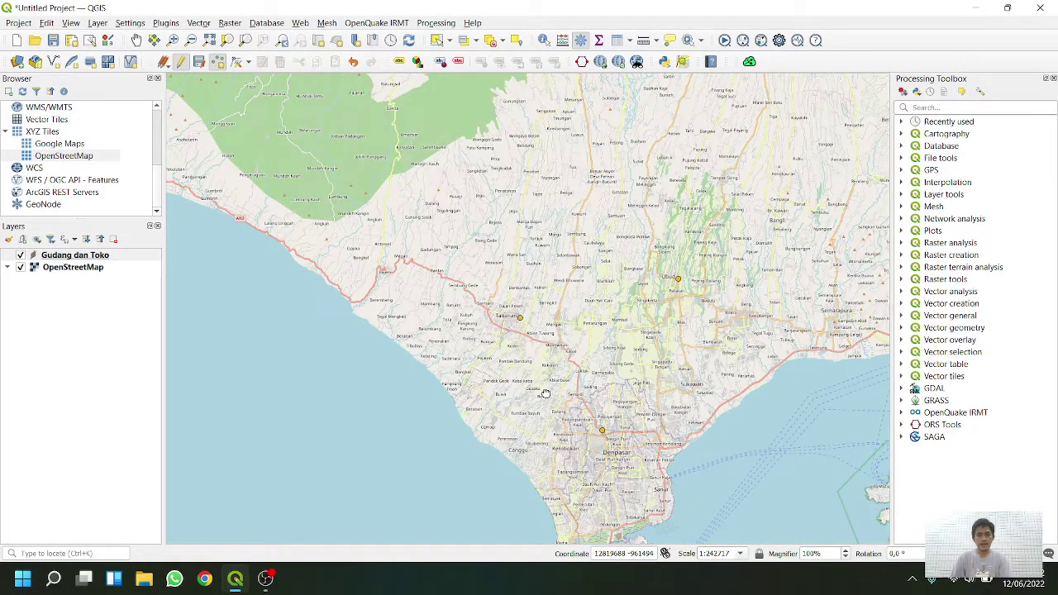
pyautogui.moveTo(545, 394); pyautogui.dragTo(427, 97)
pyautogui.scroll(1, 468, 208)
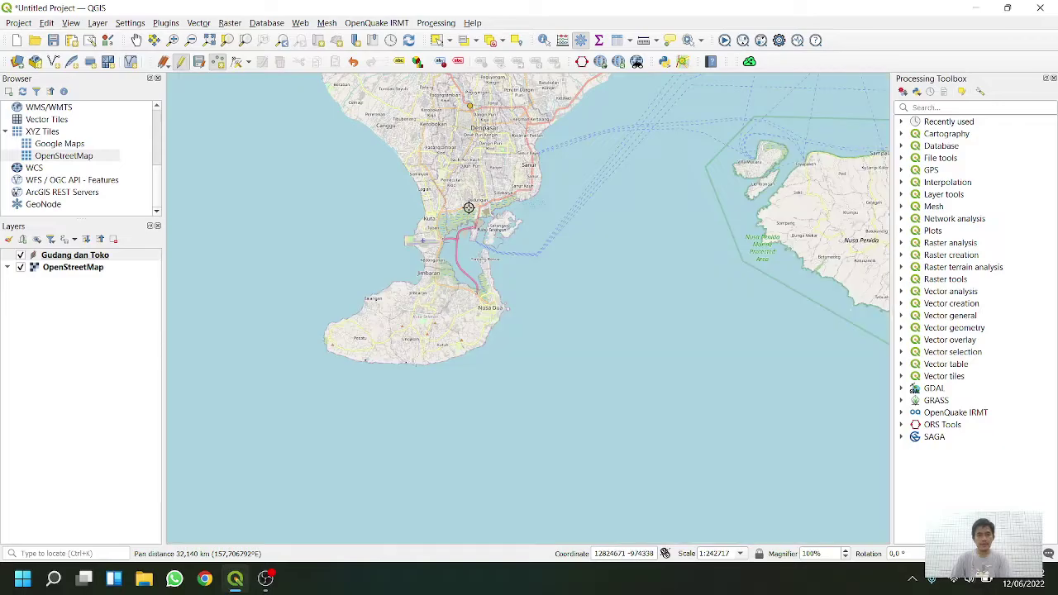
pyautogui.scroll(1, 486, 223)
pyautogui.scroll(1, 503, 326)
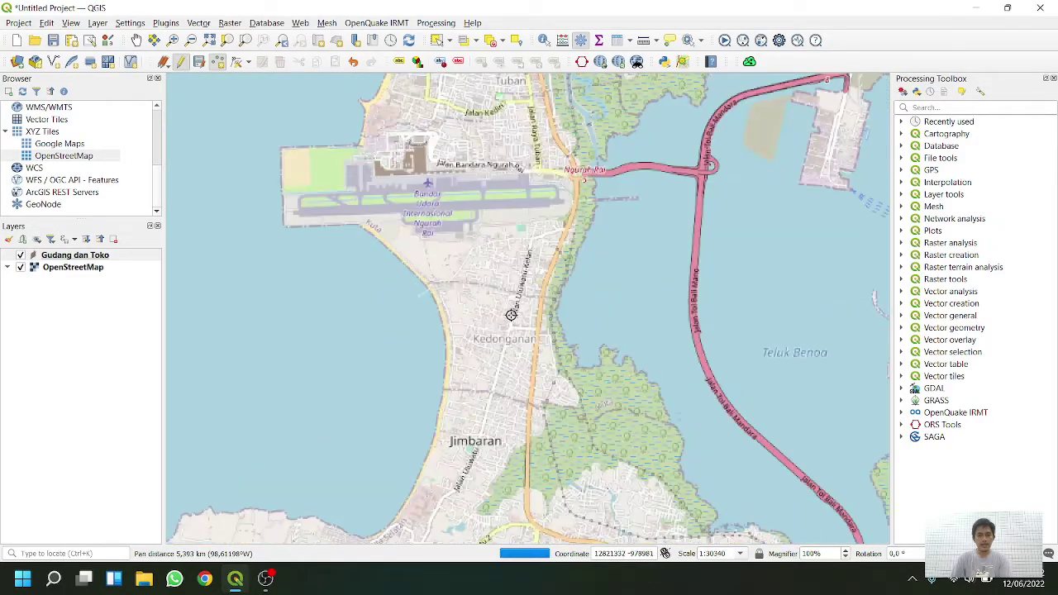
pyautogui.moveTo(460, 150); pyautogui.dragTo(468, 199)
pyautogui.scroll(2, 468, 199)
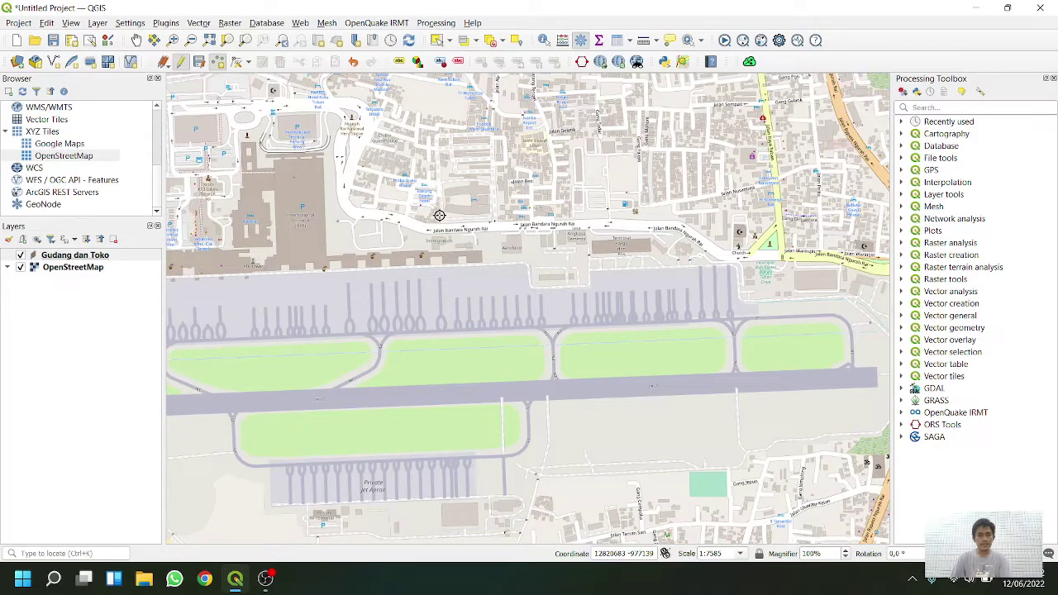
pyautogui.click(438, 219)
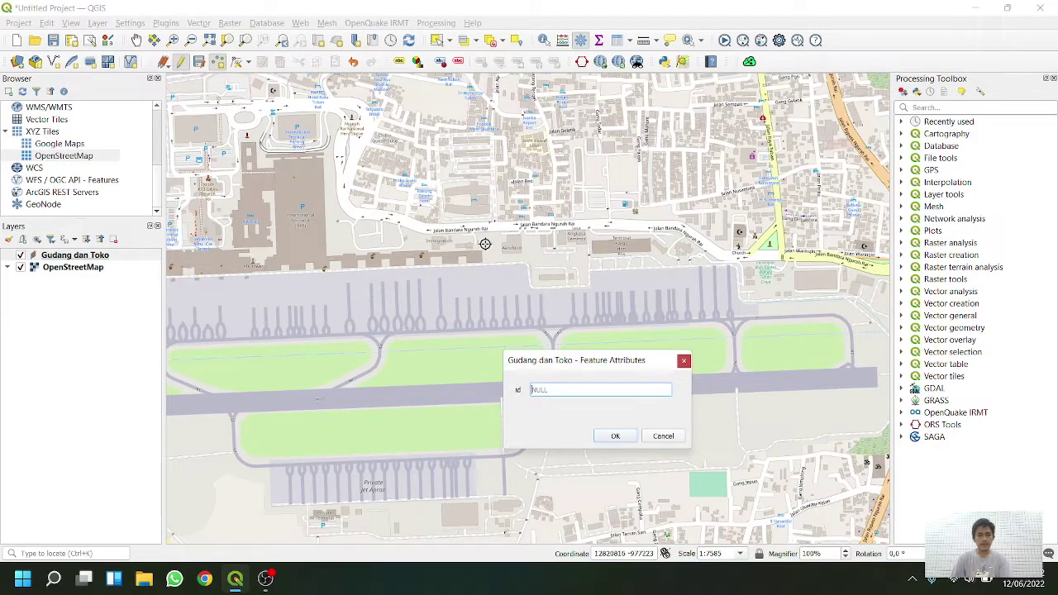
pyautogui.click(622, 438)
# Add a point with id 5 in Nusa Dua, in the built-up area just west of the golf course.
pyautogui.scroll(-5, 516, 211)
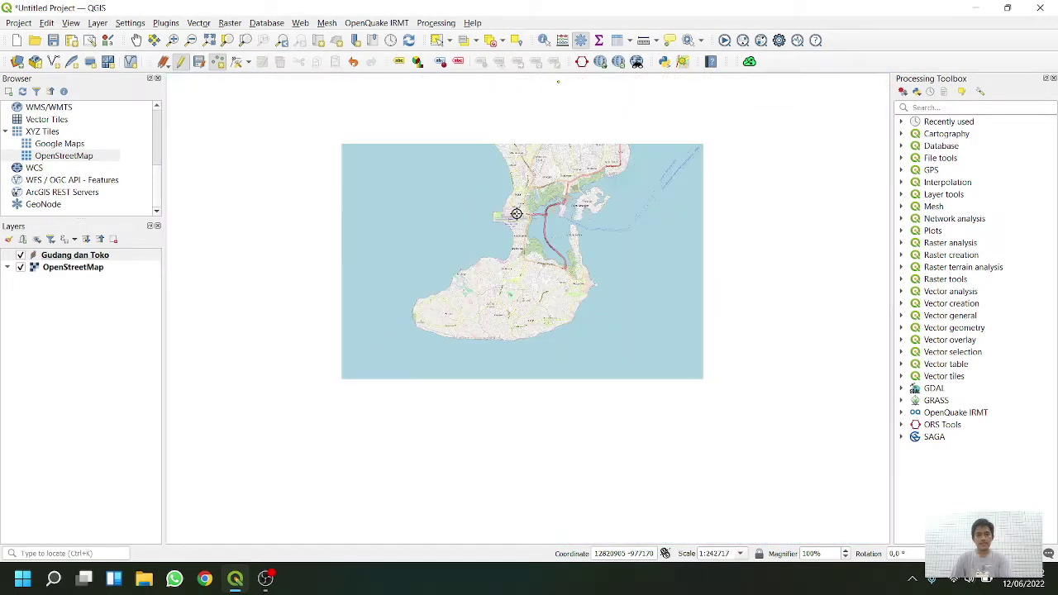
pyautogui.scroll(2, 546, 303)
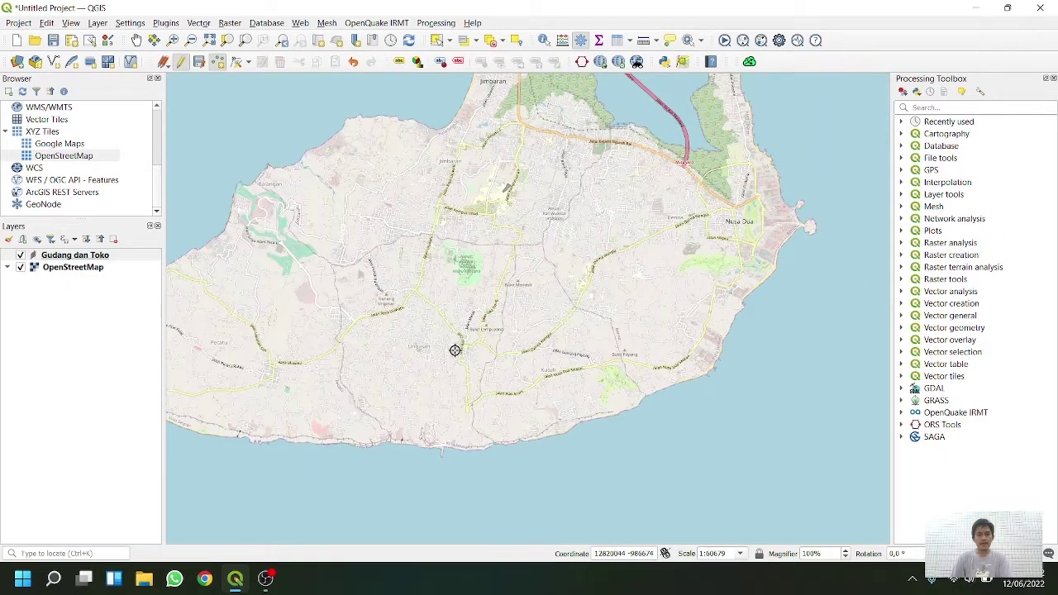
pyautogui.scroll(1, 564, 307)
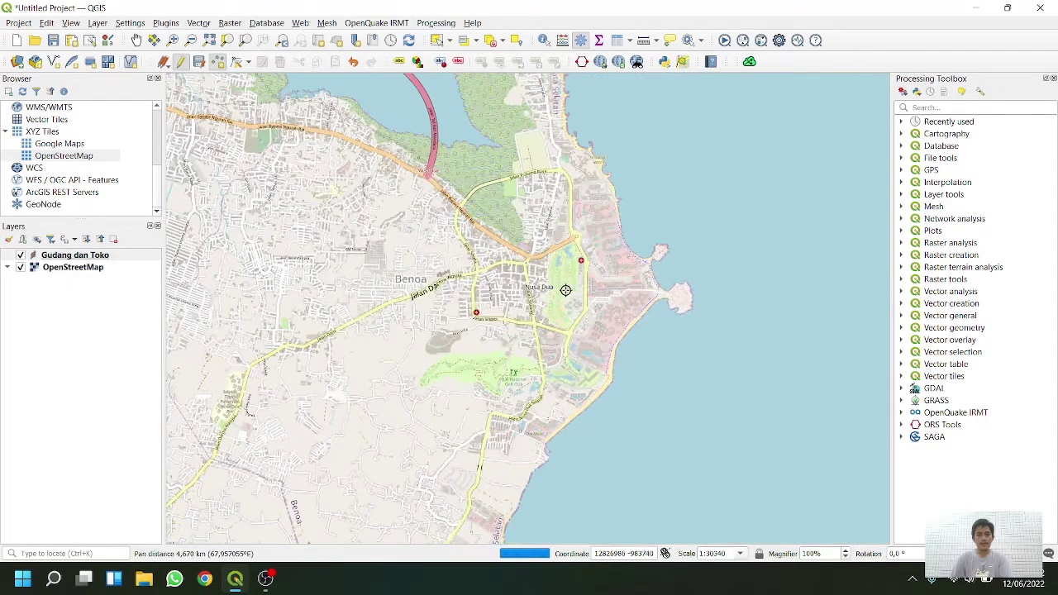
pyautogui.scroll(2, 566, 256)
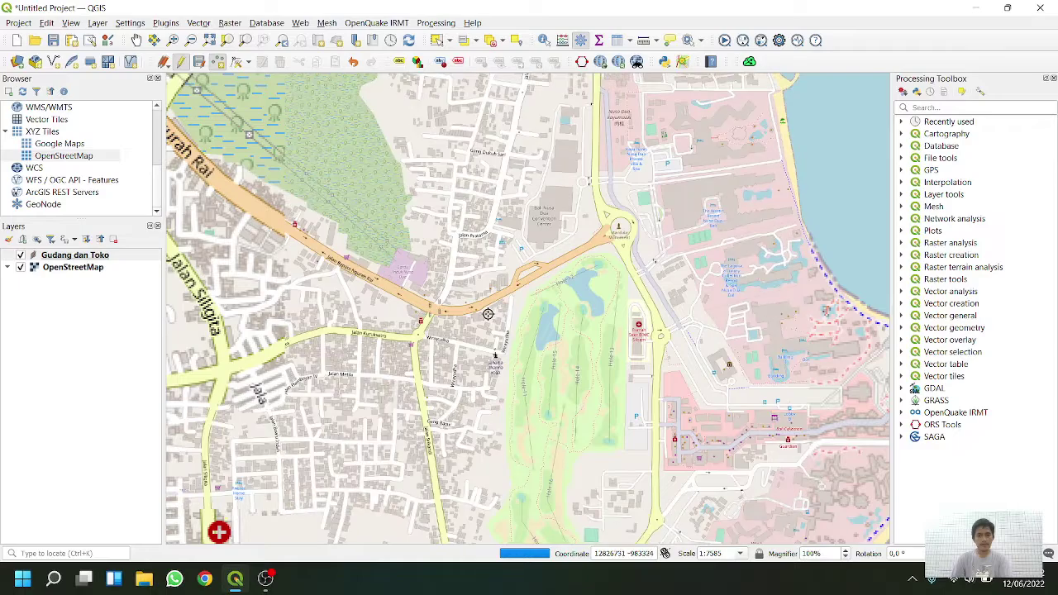
pyautogui.click(484, 353)
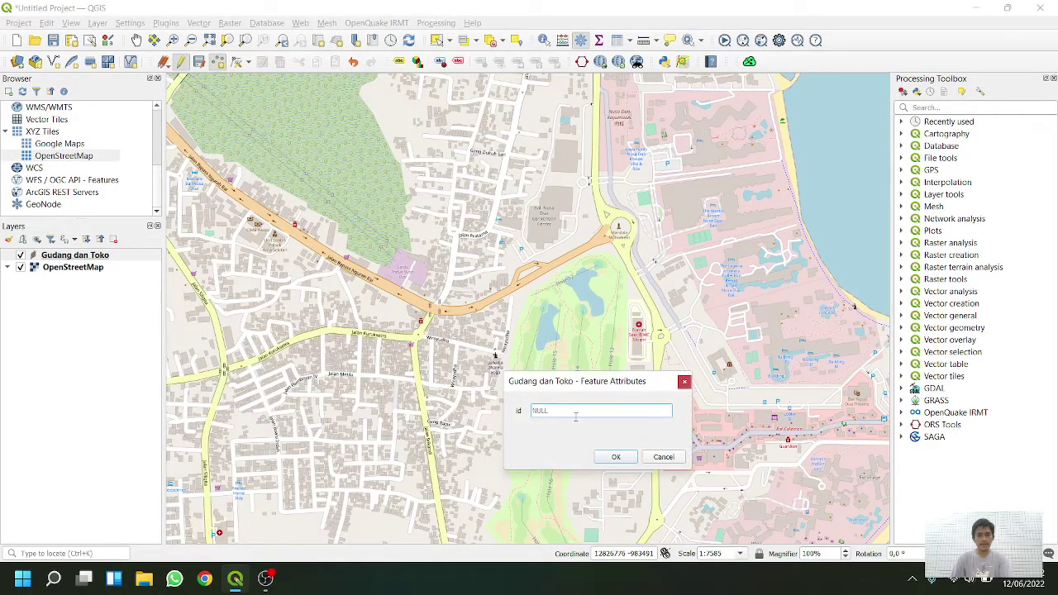
pyautogui.write('5')
pyautogui.click(620, 456)
# Add a point in Semarapura, just southwest of the junction where the southern yellow road meets the orange main road.
pyautogui.scroll(-6, 501, 309)
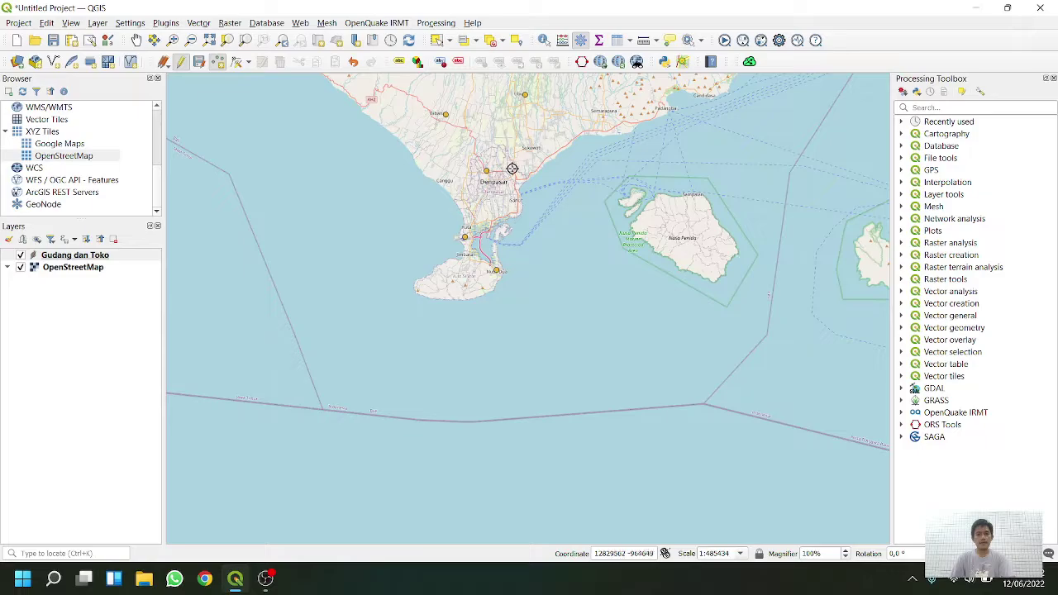
pyautogui.moveTo(513, 169); pyautogui.dragTo(513, 215)
pyautogui.scroll(1, 491, 271)
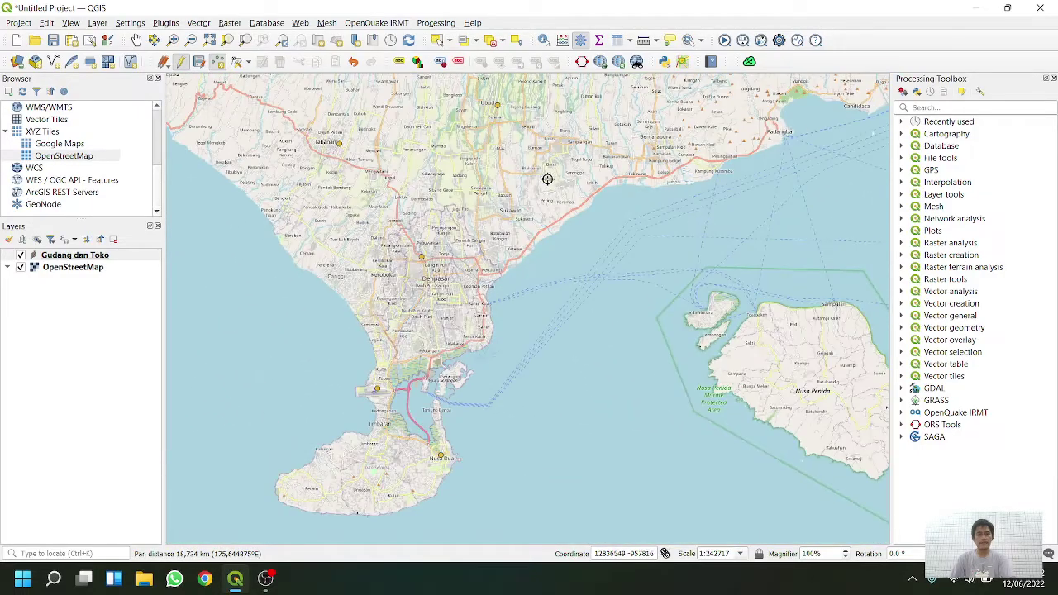
pyautogui.scroll(1, 536, 239)
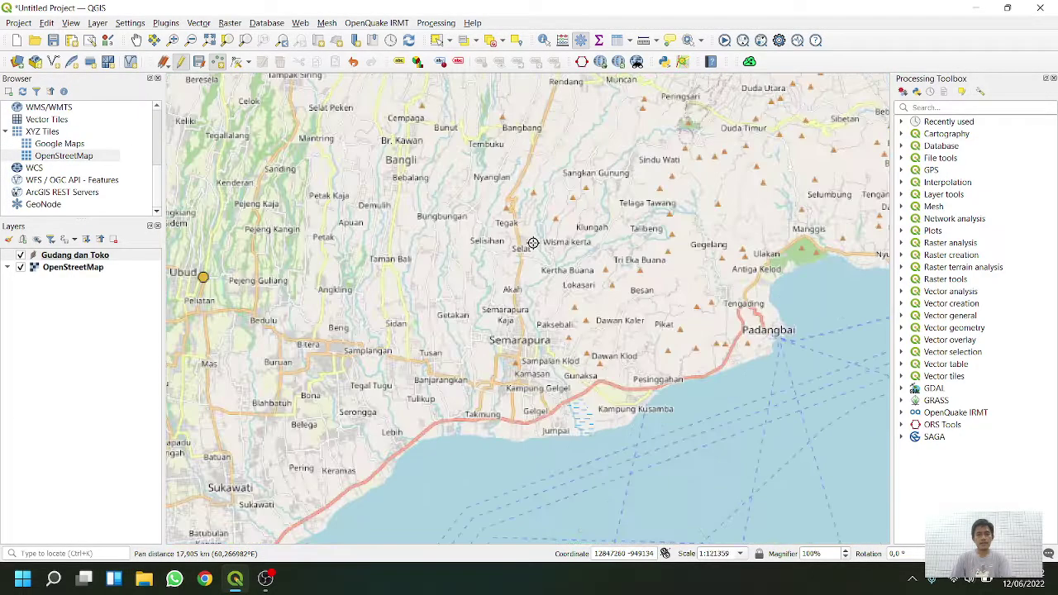
pyautogui.moveTo(498, 246)
pyautogui.mouseDown()
pyautogui.moveTo(504, 286)
pyautogui.moveTo(513, 245)
pyautogui.mouseUp()
pyautogui.scroll(1, 512, 248)
pyautogui.moveTo(497, 373); pyautogui.dragTo(515, 289)
pyautogui.scroll(1, 516, 289)
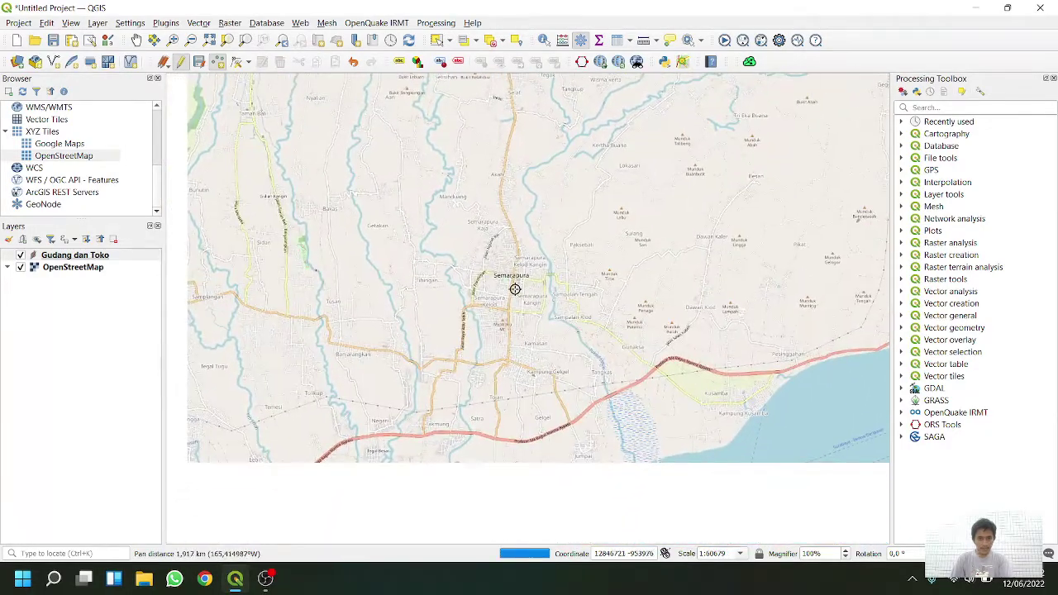
pyautogui.scroll(2, 502, 288)
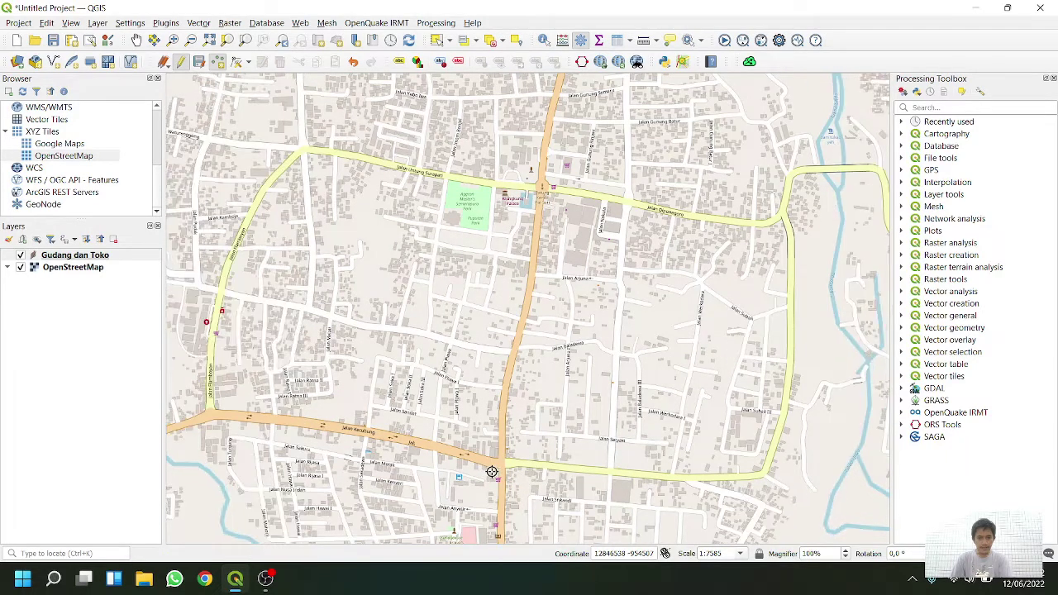
pyautogui.click(494, 480)
pyautogui.click(616, 478)
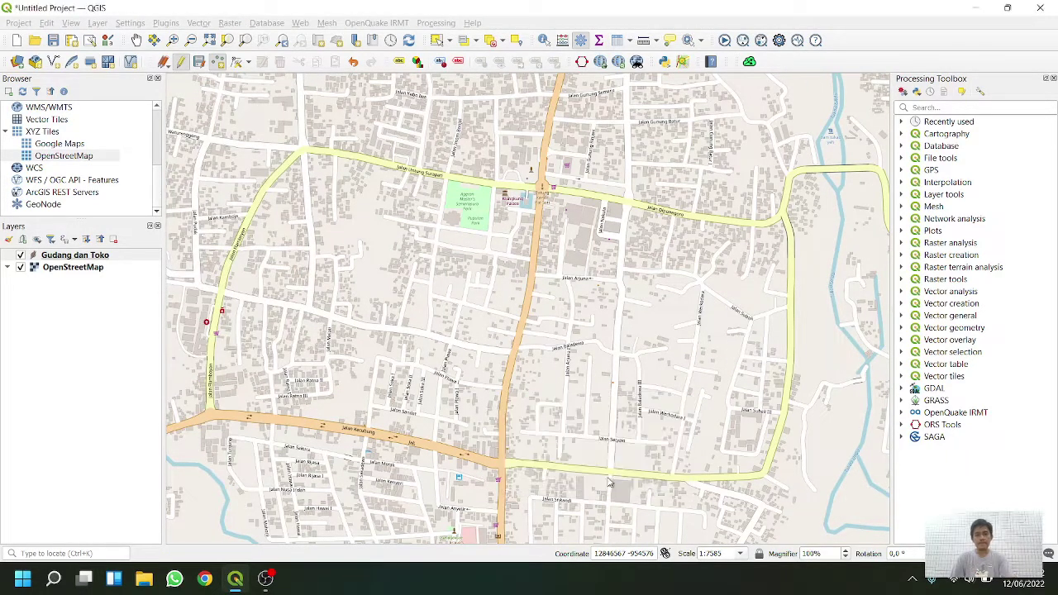
pyautogui.scroll(-3, 444, 376)
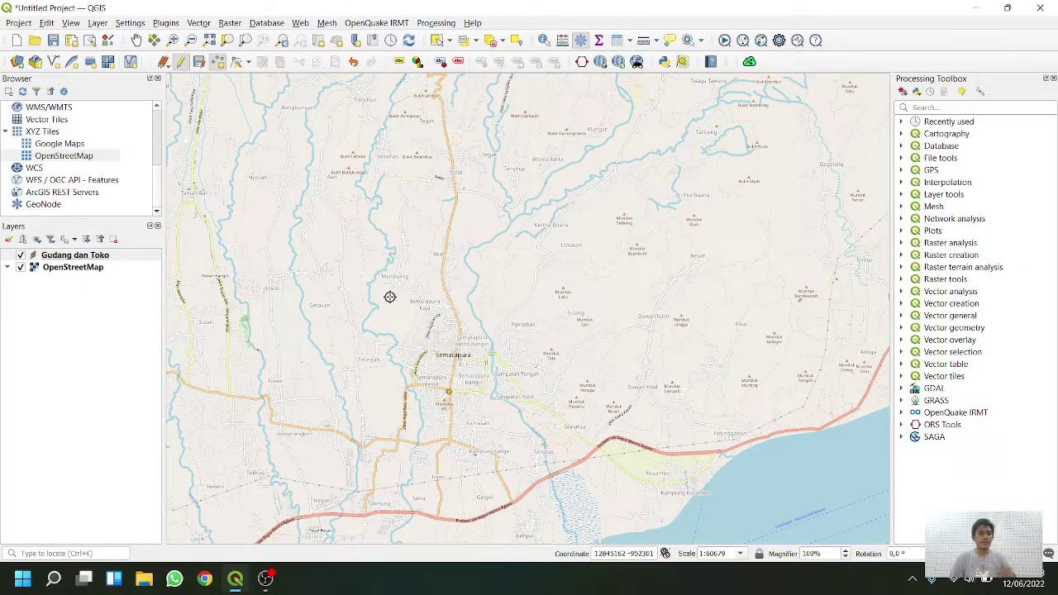
pyautogui.scroll(-2, 370, 329)
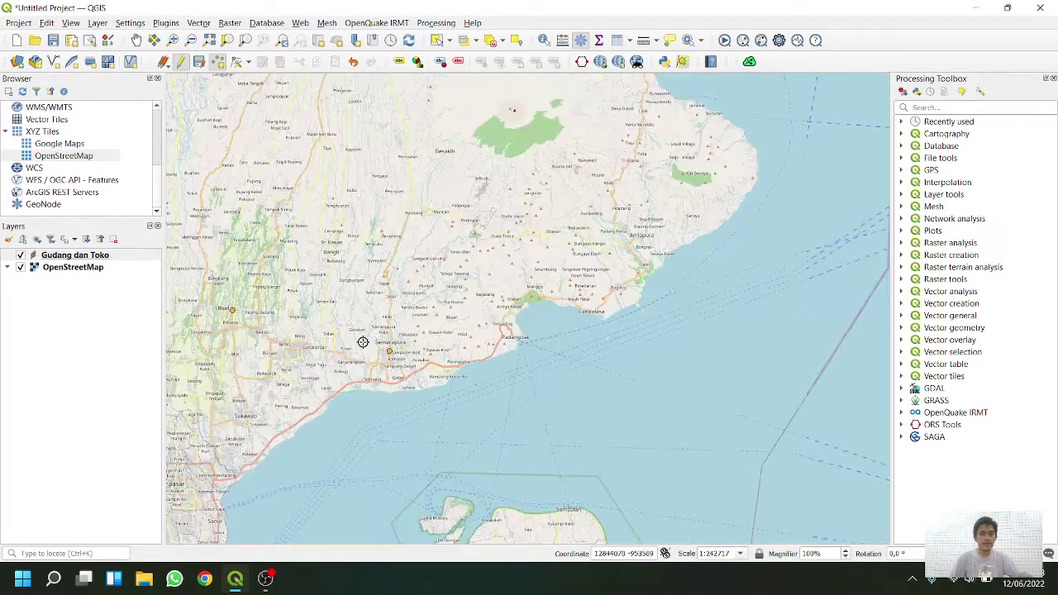
pyautogui.moveTo(362, 347); pyautogui.dragTo(530, 188)
pyautogui.moveTo(470, 372); pyautogui.dragTo(449, 415)
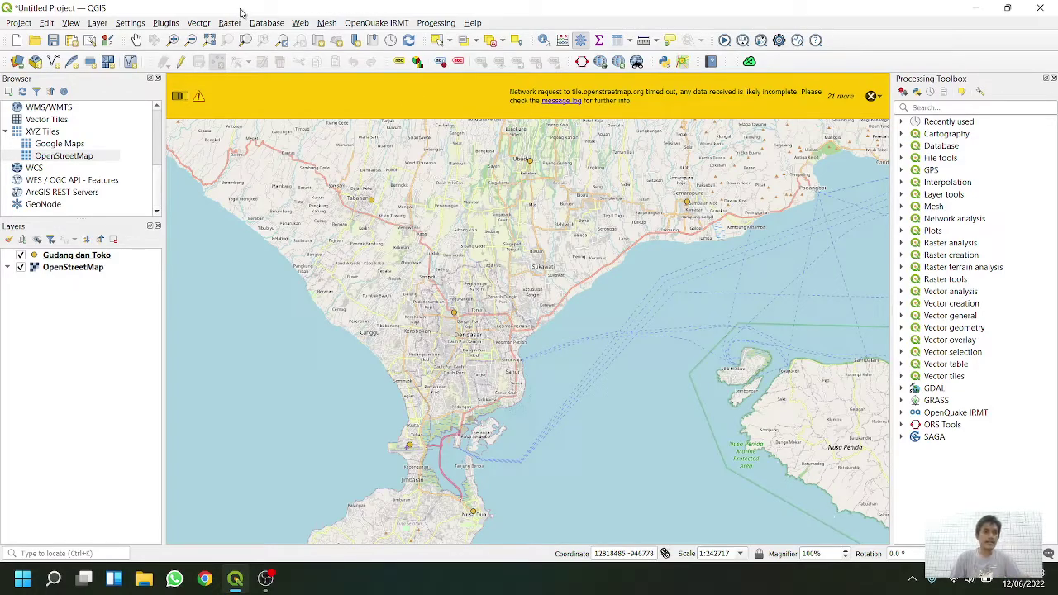
# Look up ORS Tools in the plugin manager by searching for ORS, and open the ORS Tools dialog.
pyautogui.click(172, 25)
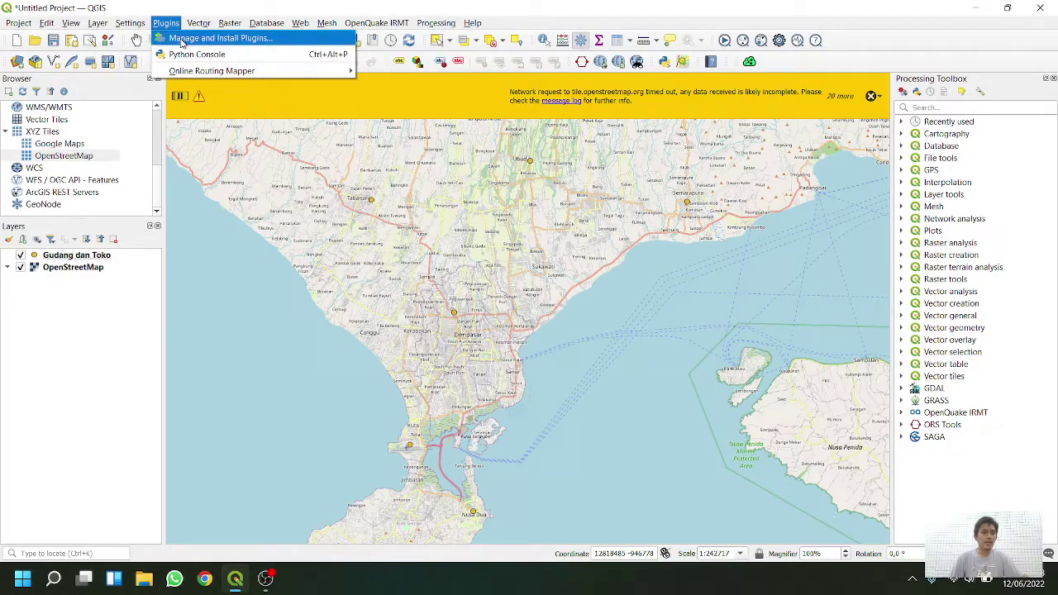
pyautogui.click(184, 39)
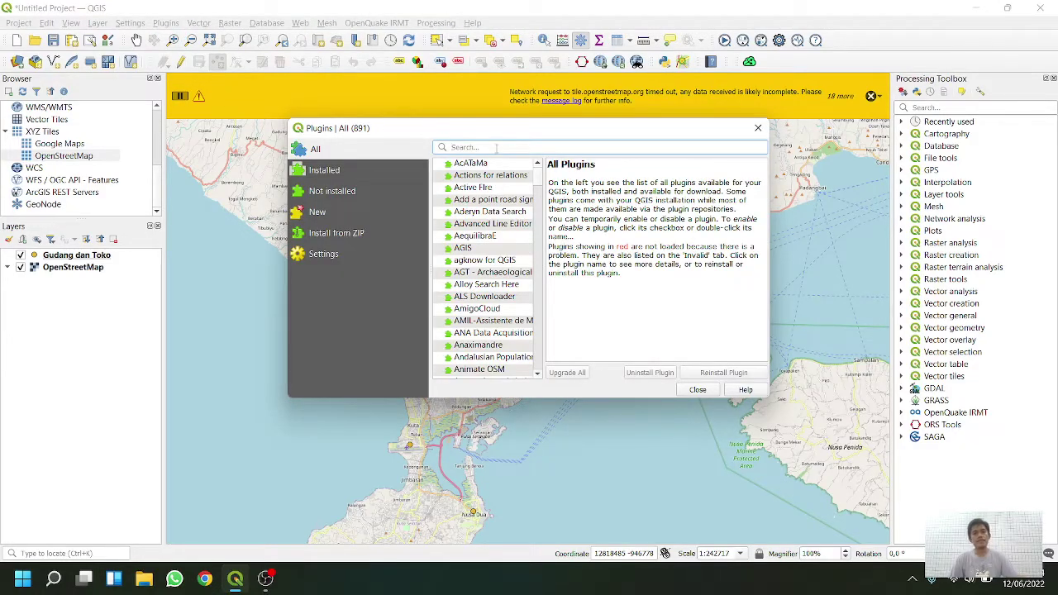
pyautogui.write('ORS')
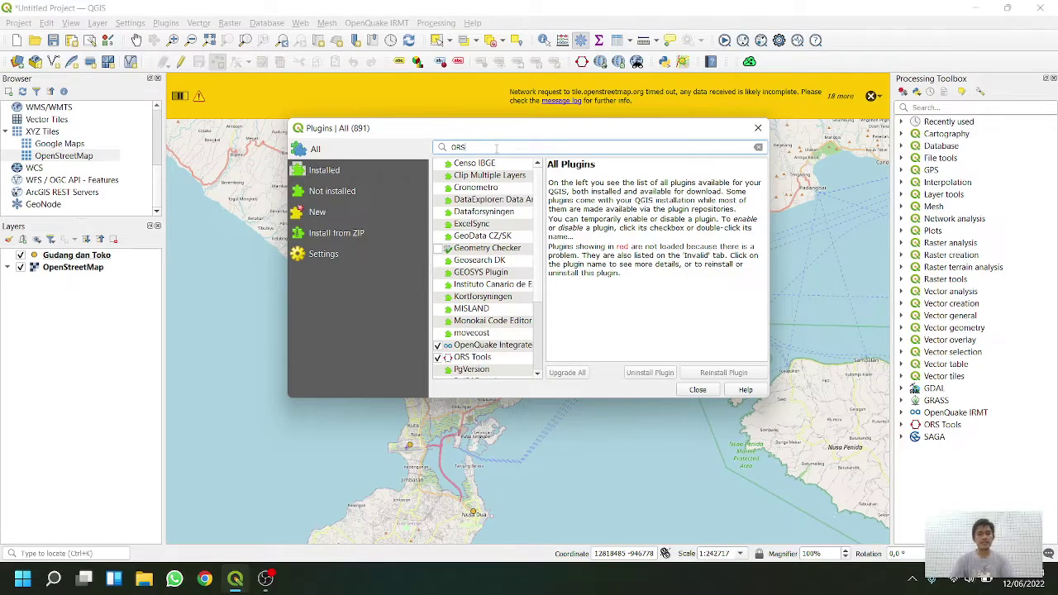
pyautogui.scroll(-1, 476, 253)
pyautogui.click(475, 321)
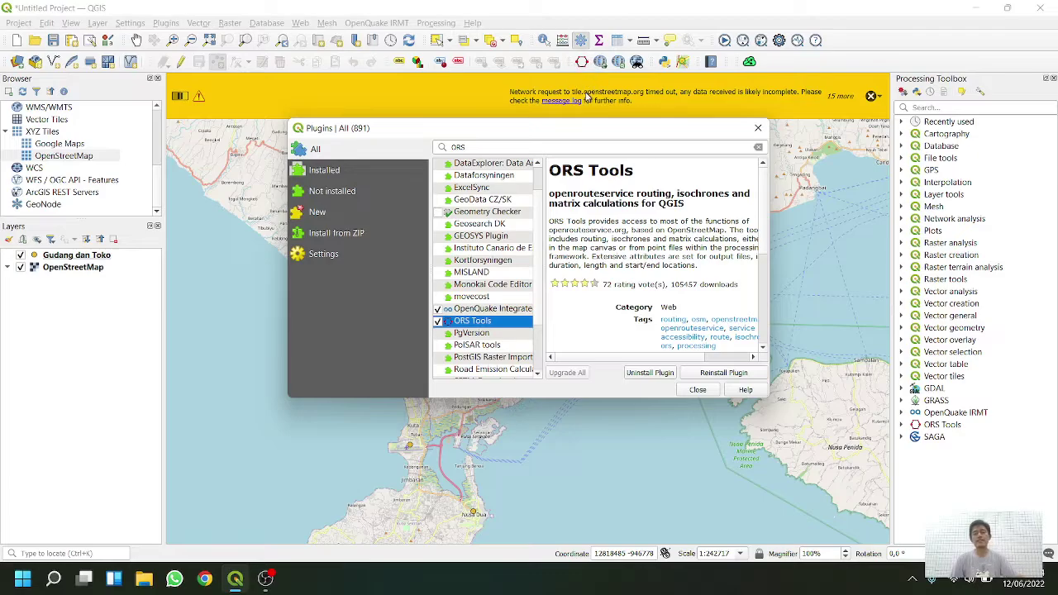
pyautogui.click(697, 390)
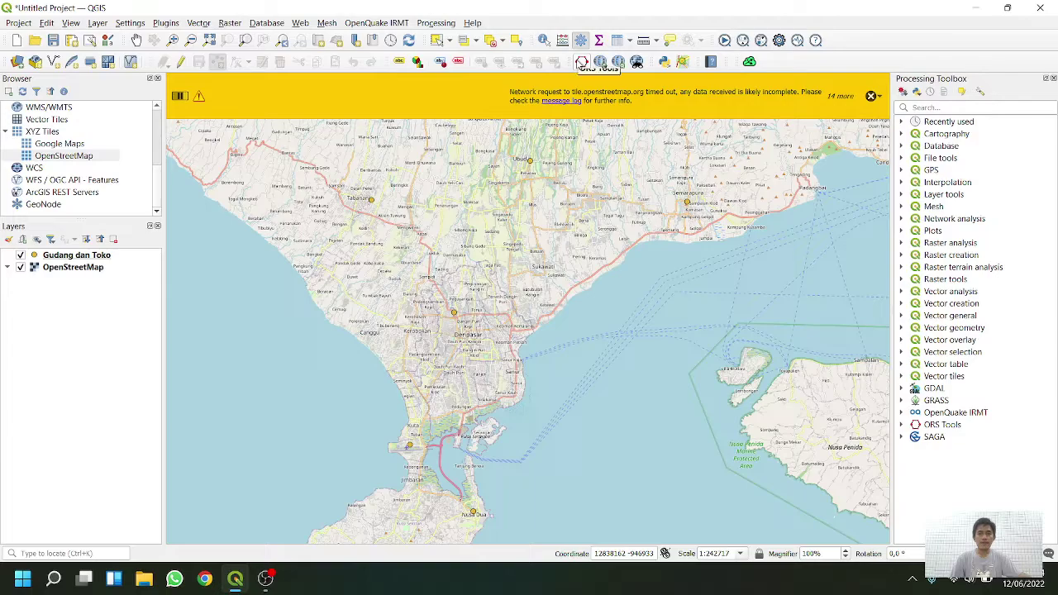
pyautogui.click(581, 63)
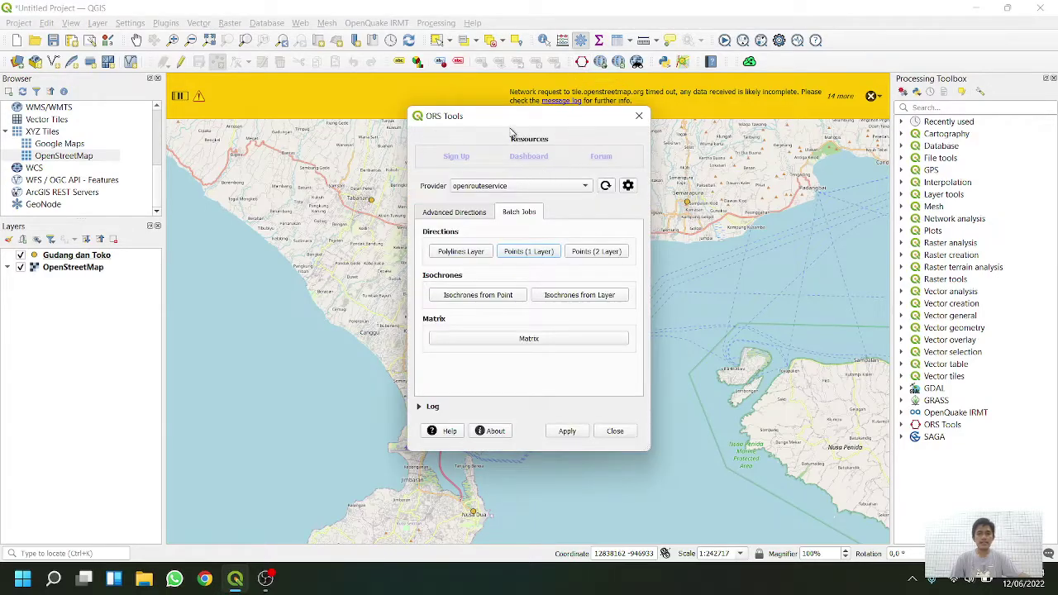
pyautogui.moveTo(506, 120); pyautogui.dragTo(535, 86)
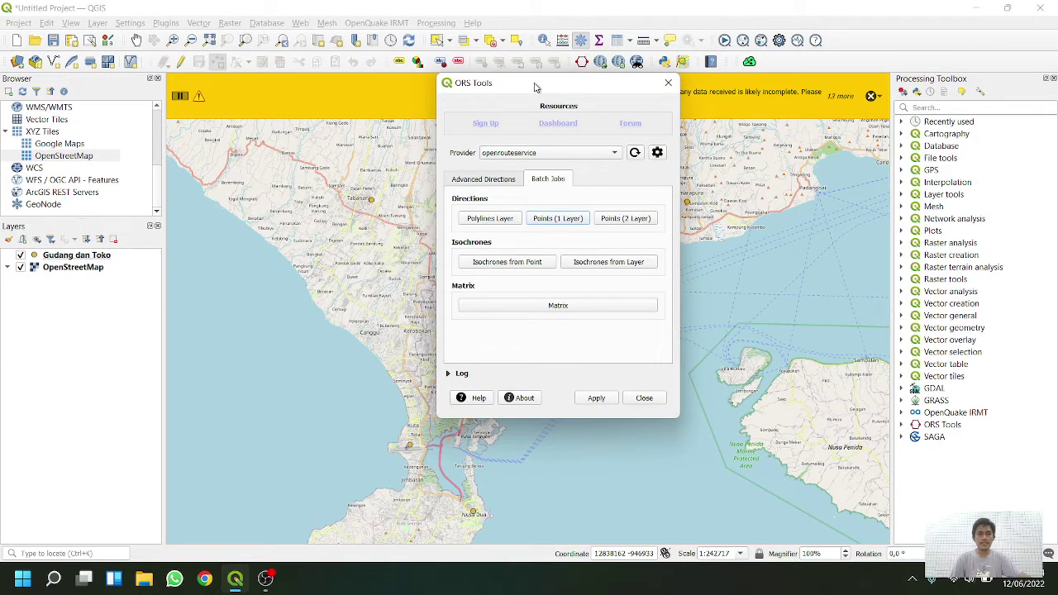
# Pick Advanced Directions waypoints at the Tabanan, Denpasar, Ubud, Semarapura, airport and Nusa Dua points, in that order, and clear the waypoint list.
pyautogui.click(496, 181)
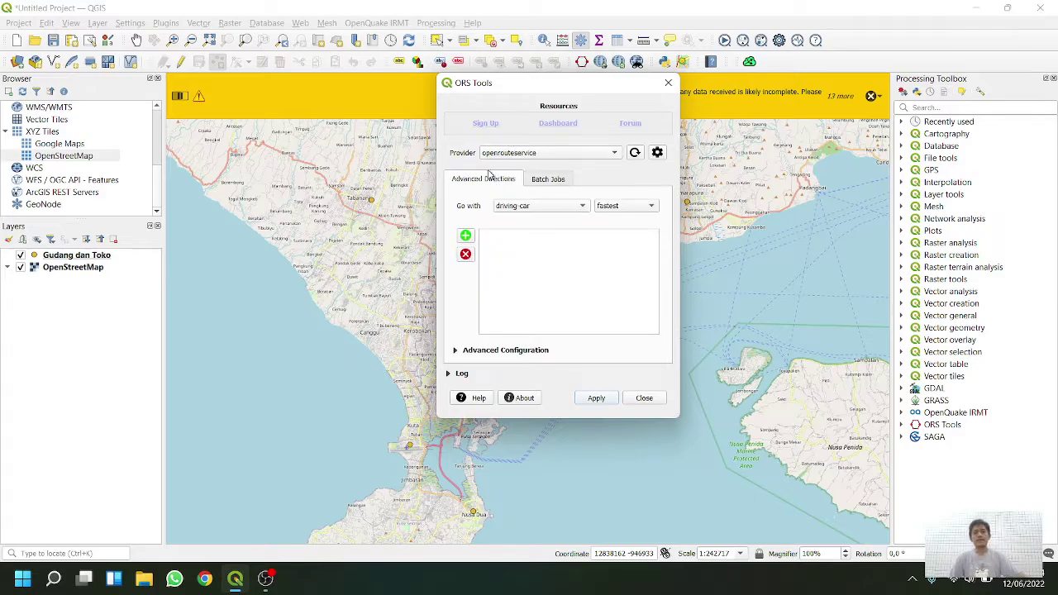
pyautogui.moveTo(515, 90); pyautogui.dragTo(700, 172)
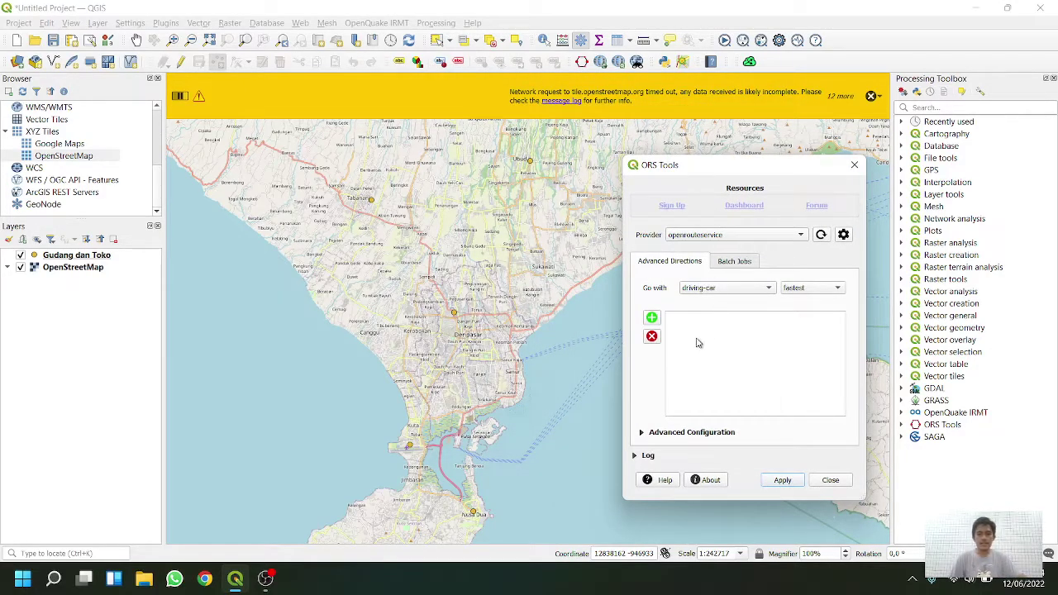
pyautogui.click(652, 318)
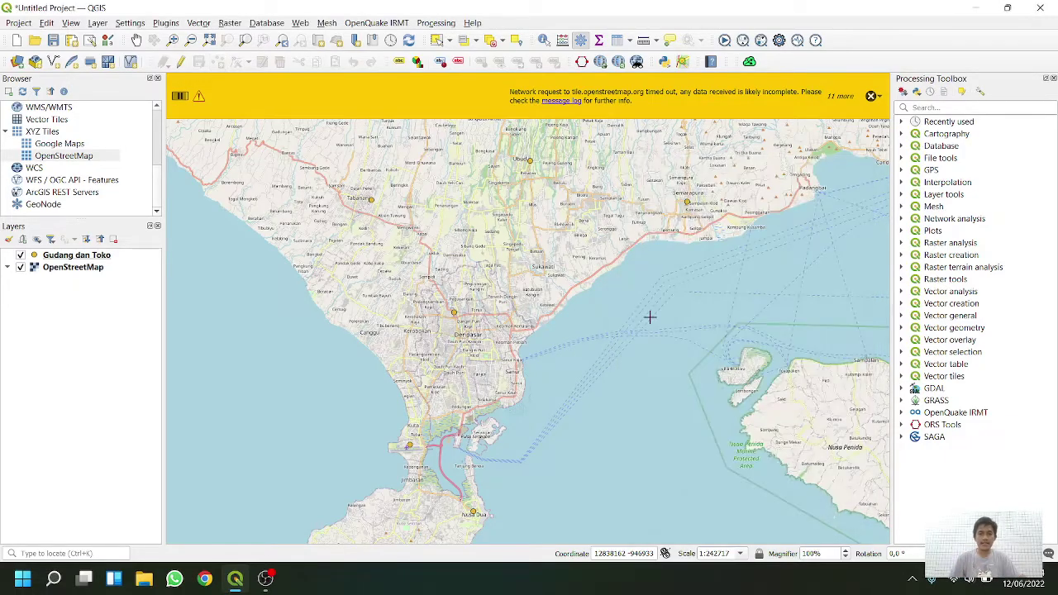
pyautogui.click(370, 199)
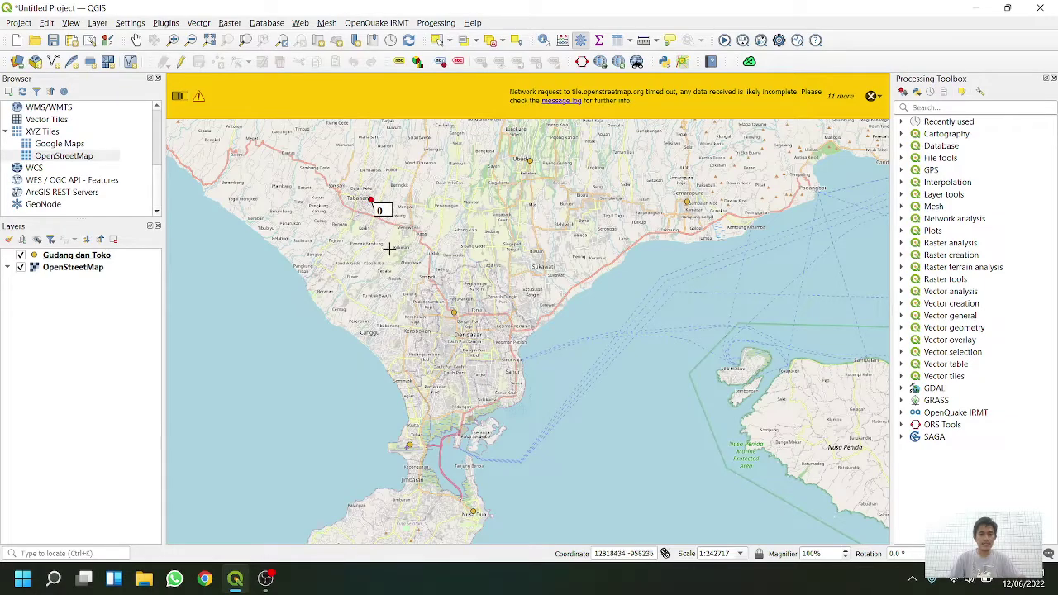
pyautogui.click(453, 313)
pyautogui.click(530, 159)
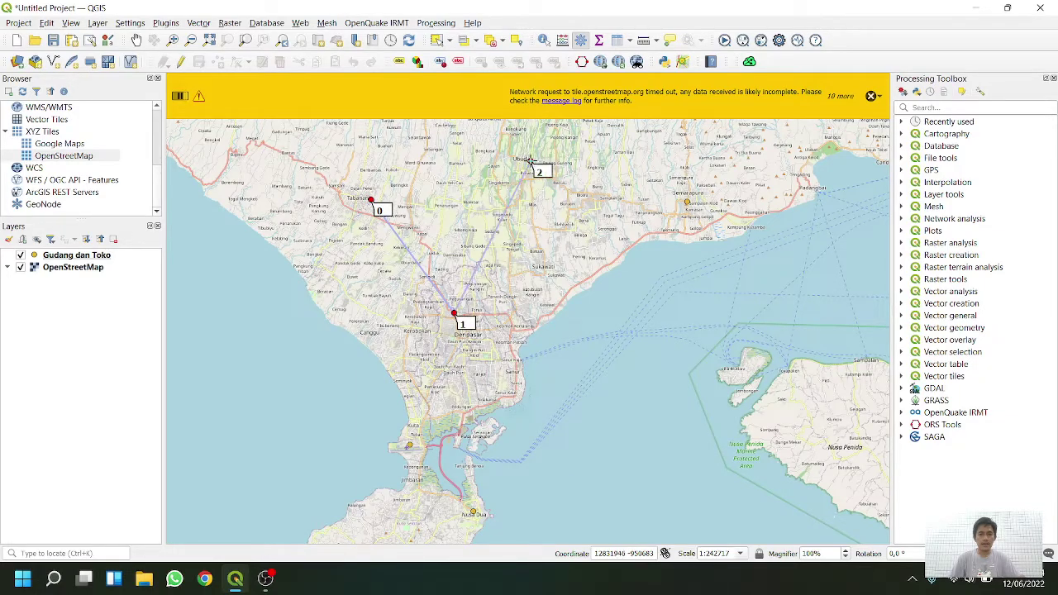
pyautogui.click(688, 201)
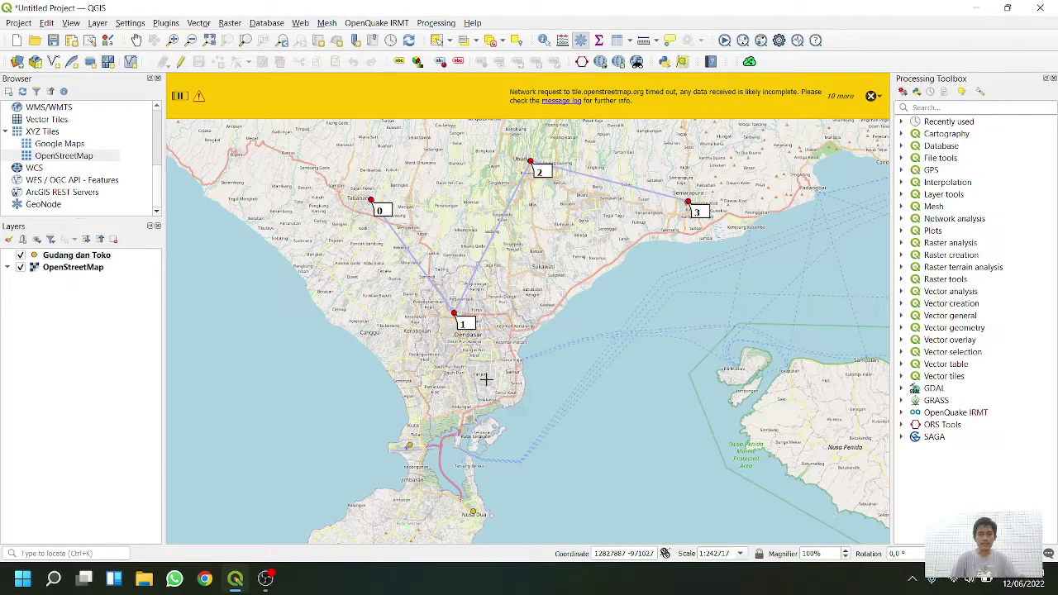
pyautogui.moveTo(408, 443); pyautogui.dragTo(507, 288)
pyautogui.click(507, 287)
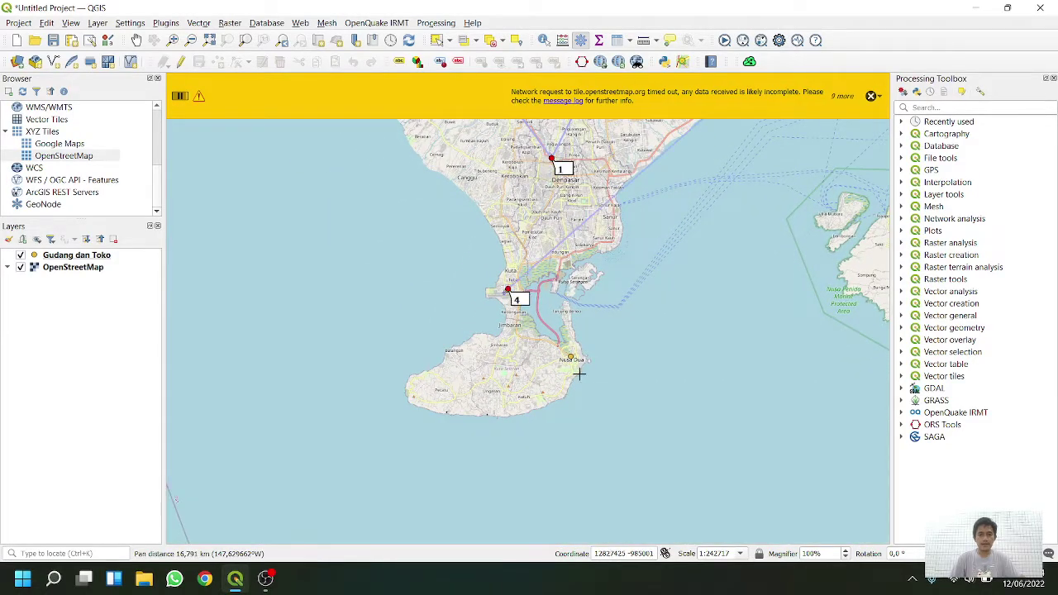
pyautogui.click(571, 357)
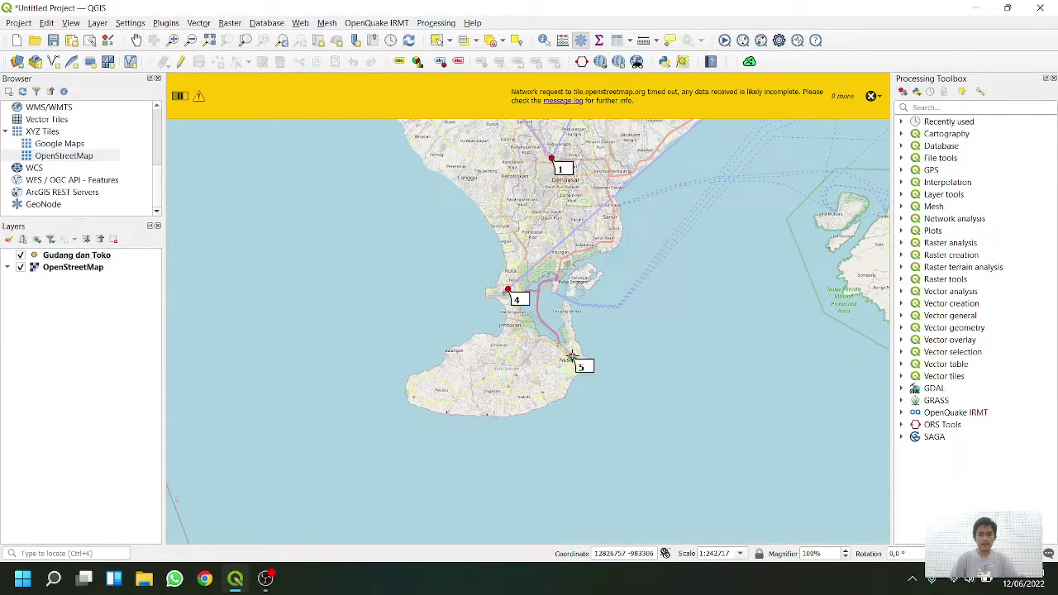
pyautogui.doubleClick(637, 280)
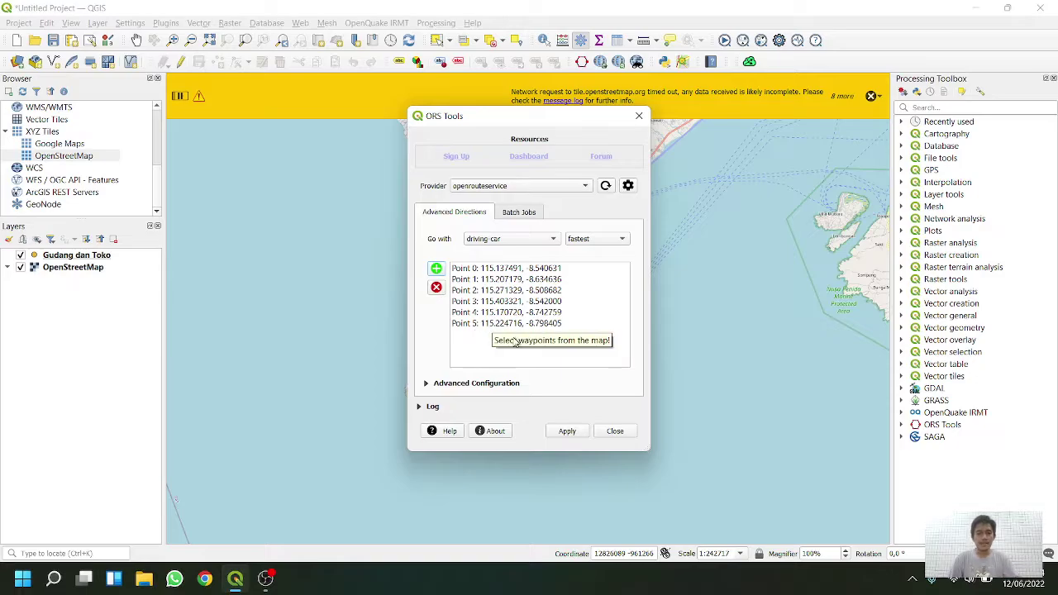
pyautogui.click(436, 289)
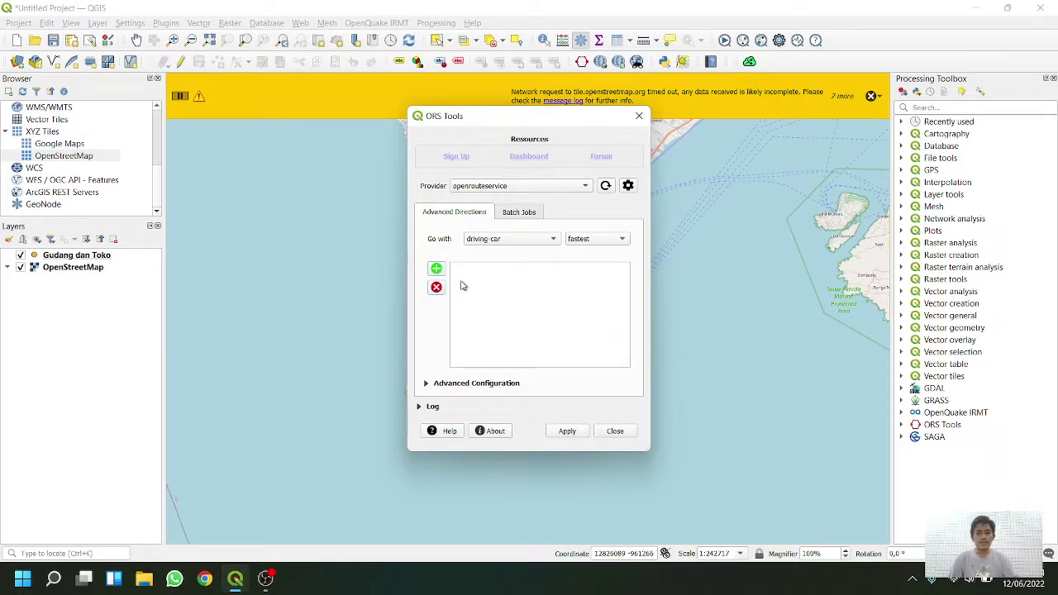
# Start a batch directions job from the points of one layer, with openrouteservice as the provider.
pyautogui.click(519, 212)
pyautogui.moveTo(499, 116); pyautogui.dragTo(769, 103)
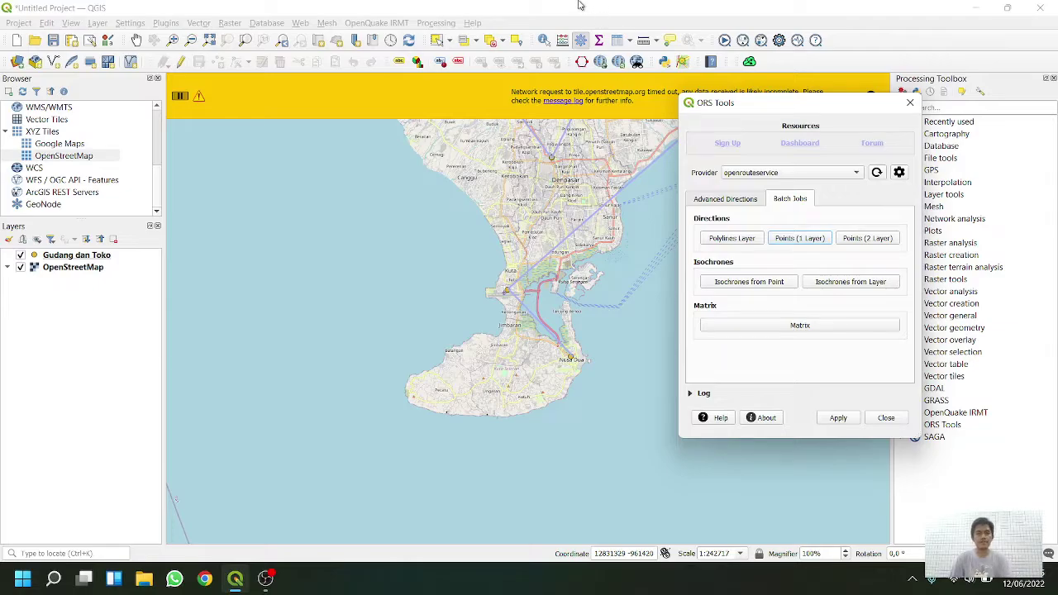
pyautogui.click(799, 238)
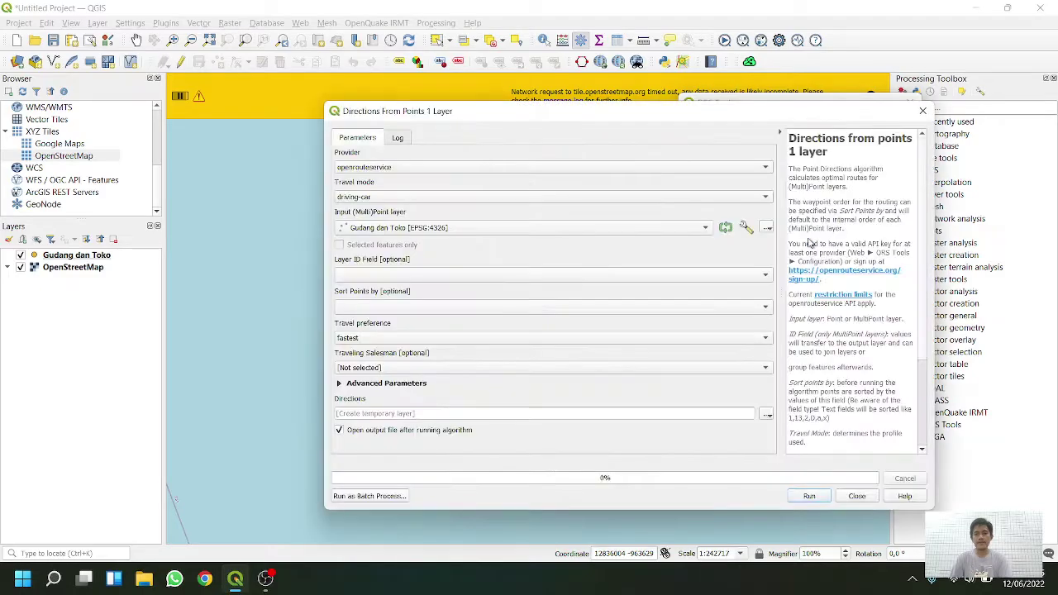
pyautogui.click(398, 170)
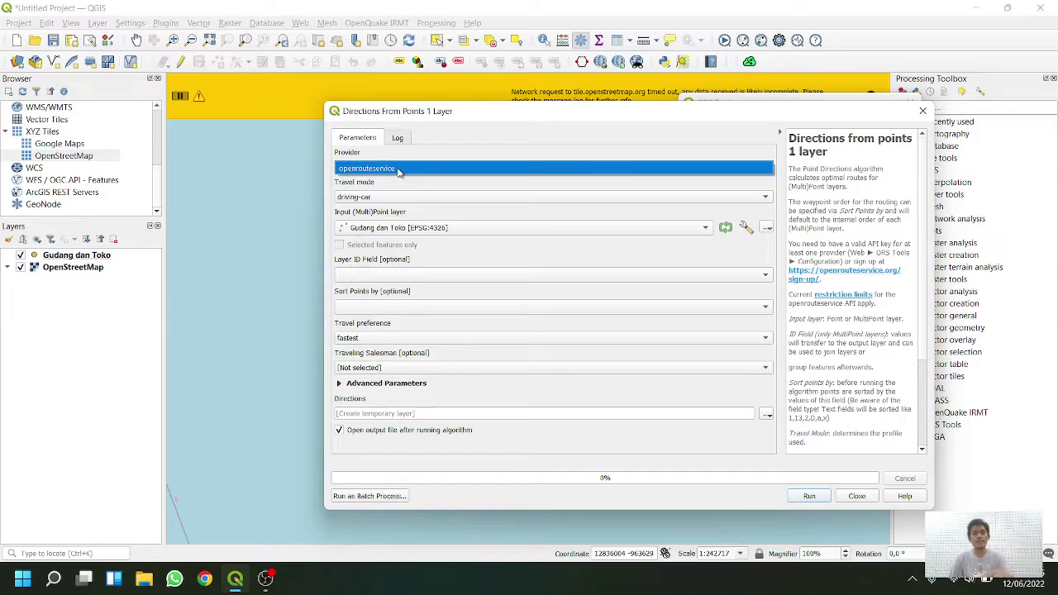
# Set the directions job's travel mode to driving-hgv and its input point layer to Gudang dan Toko.
pyautogui.click(380, 203)
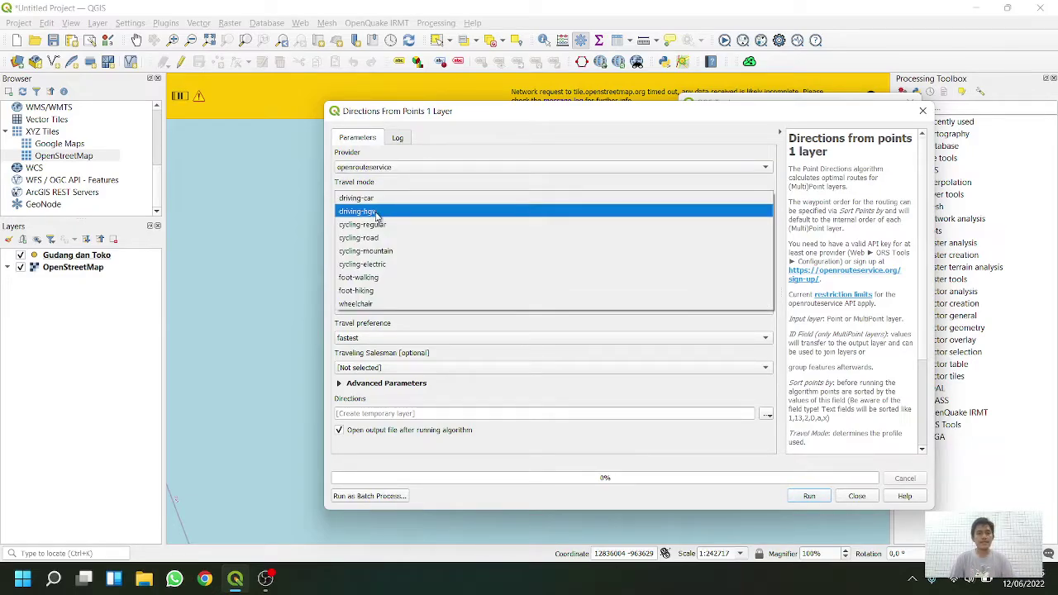
pyautogui.click(377, 213)
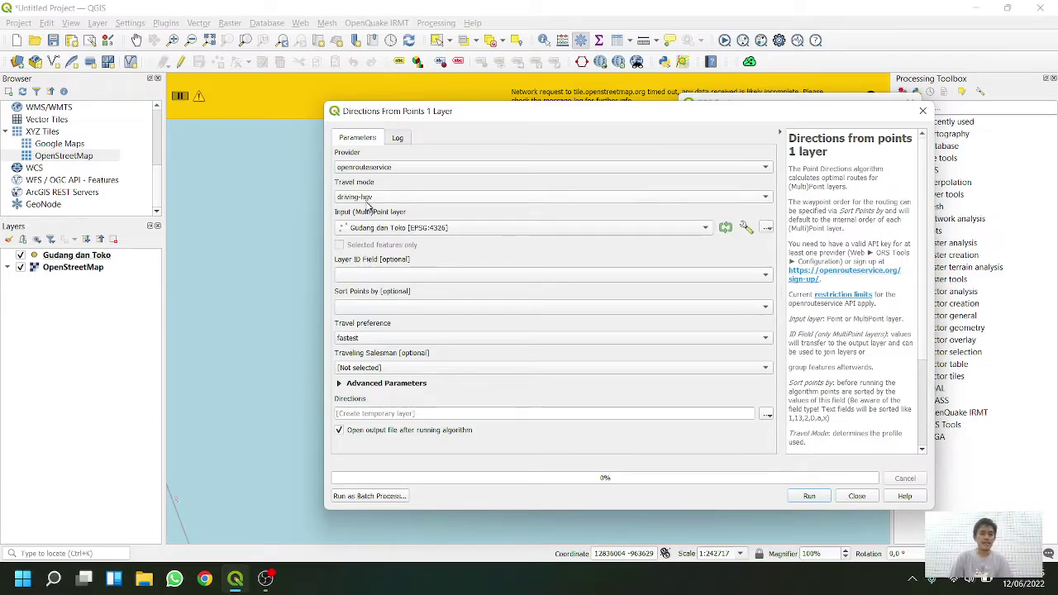
pyautogui.click(370, 198)
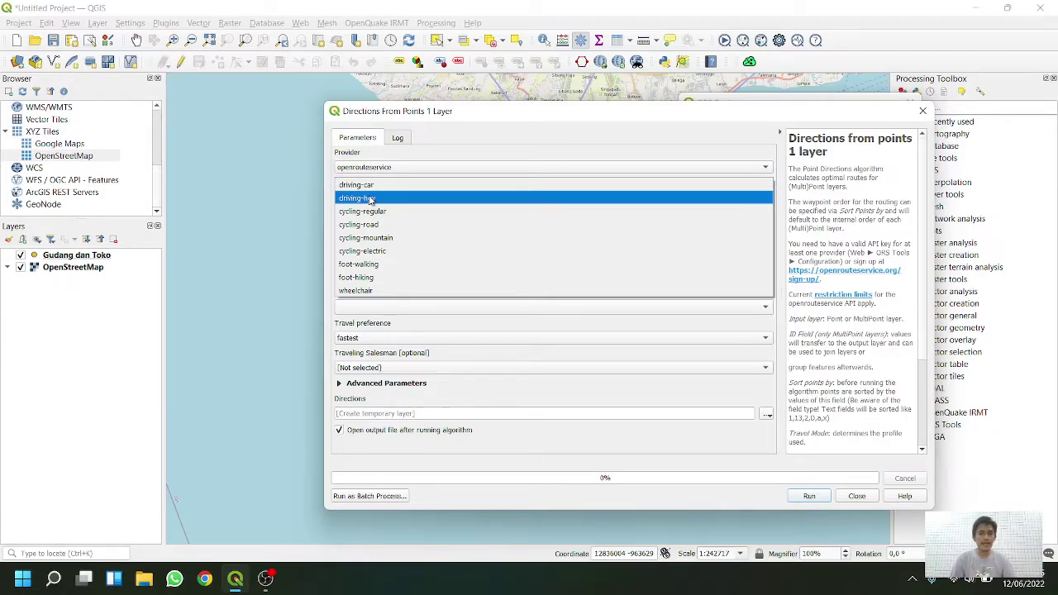
pyautogui.click(370, 200)
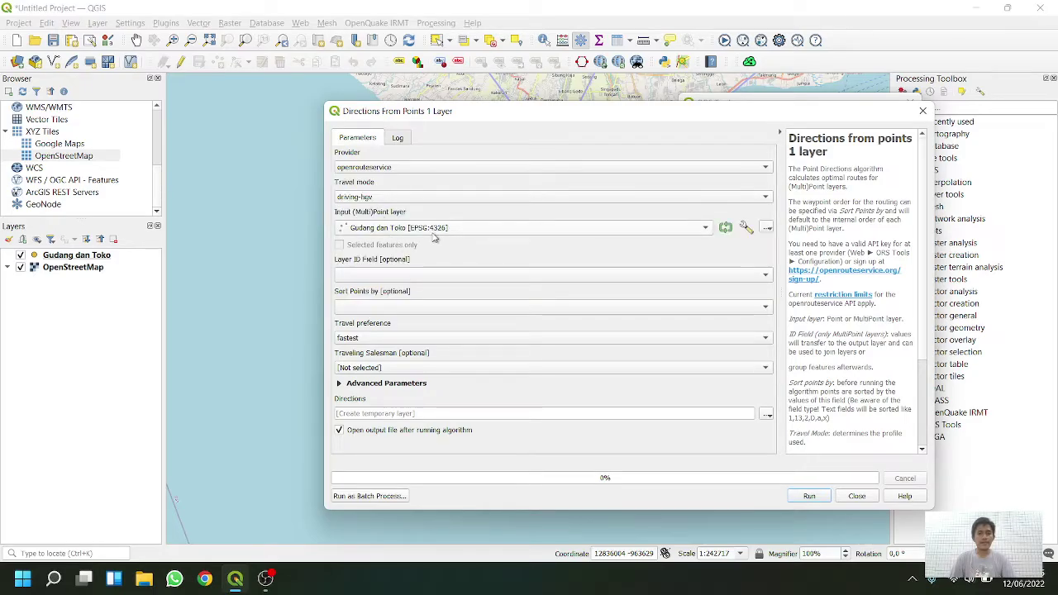
pyautogui.click(411, 229)
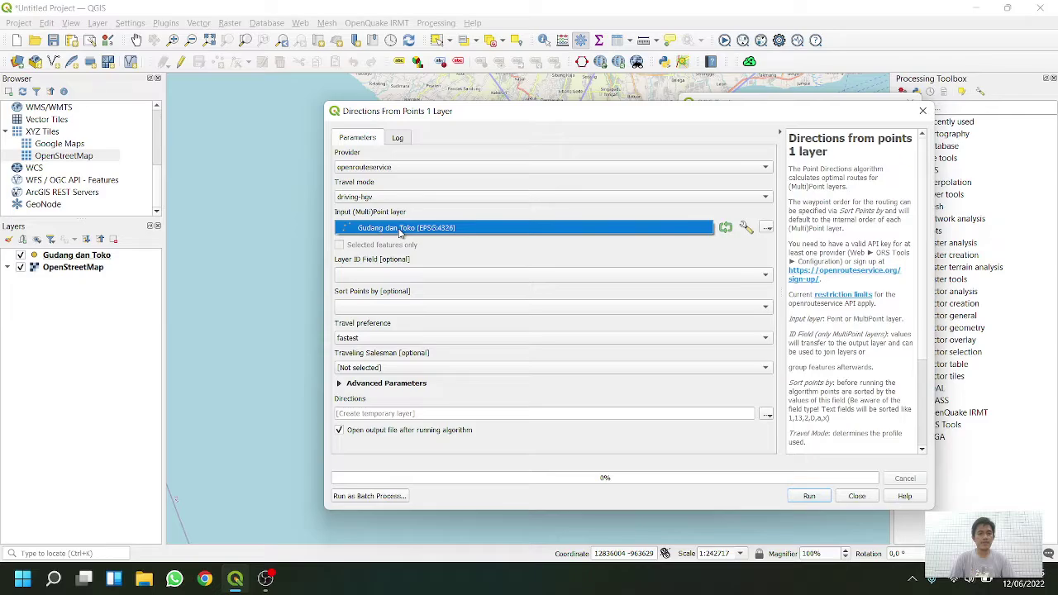
pyautogui.click(400, 232)
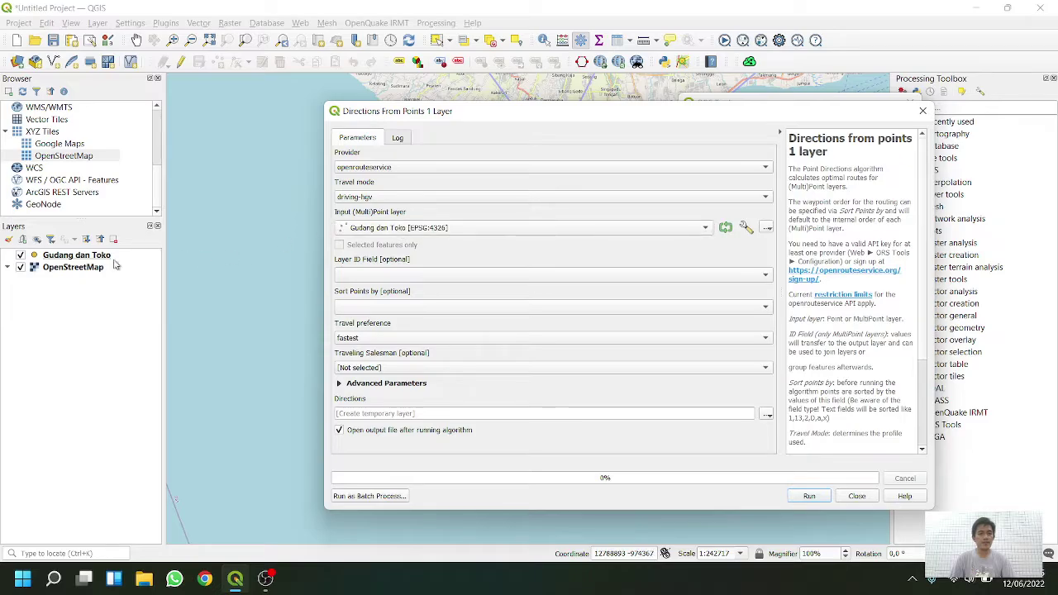
# Use id as the directions job's layer ID field, set Traveling Salesman to Round Trip, run the job and close its dialog.
pyautogui.click(388, 278)
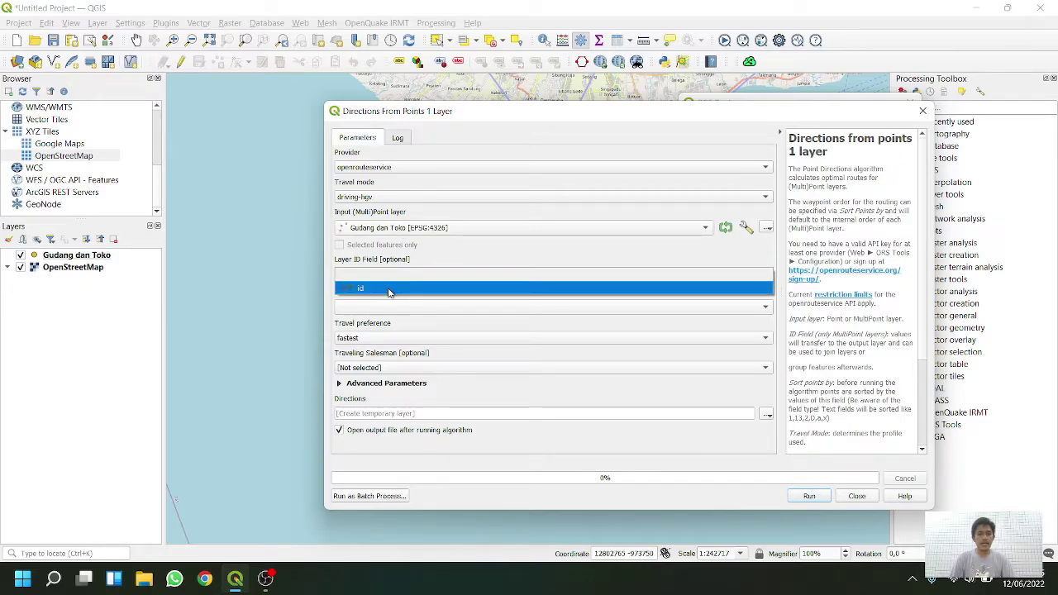
pyautogui.click(389, 291)
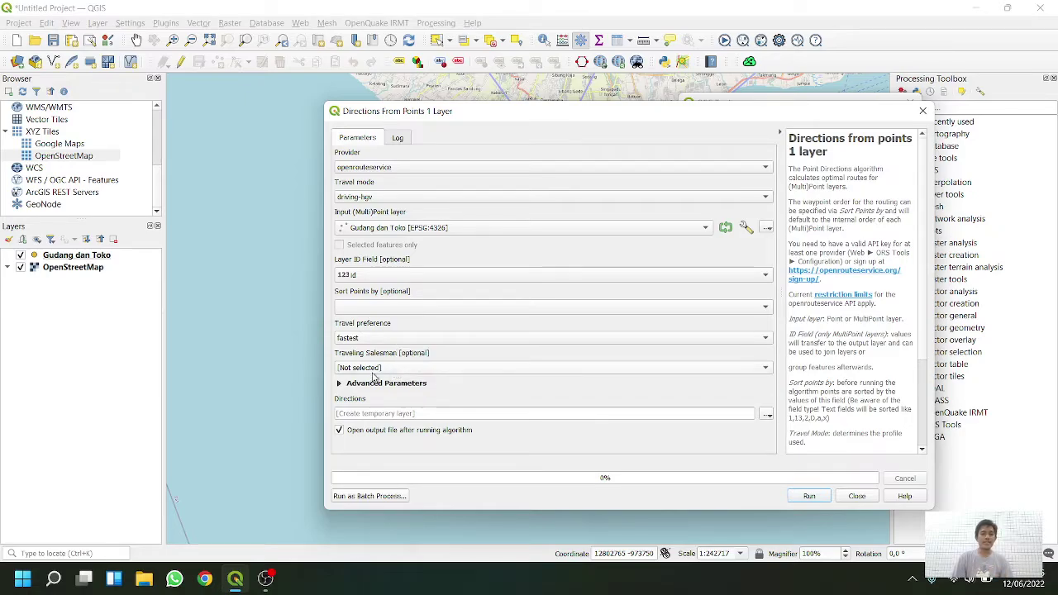
pyautogui.click(381, 370)
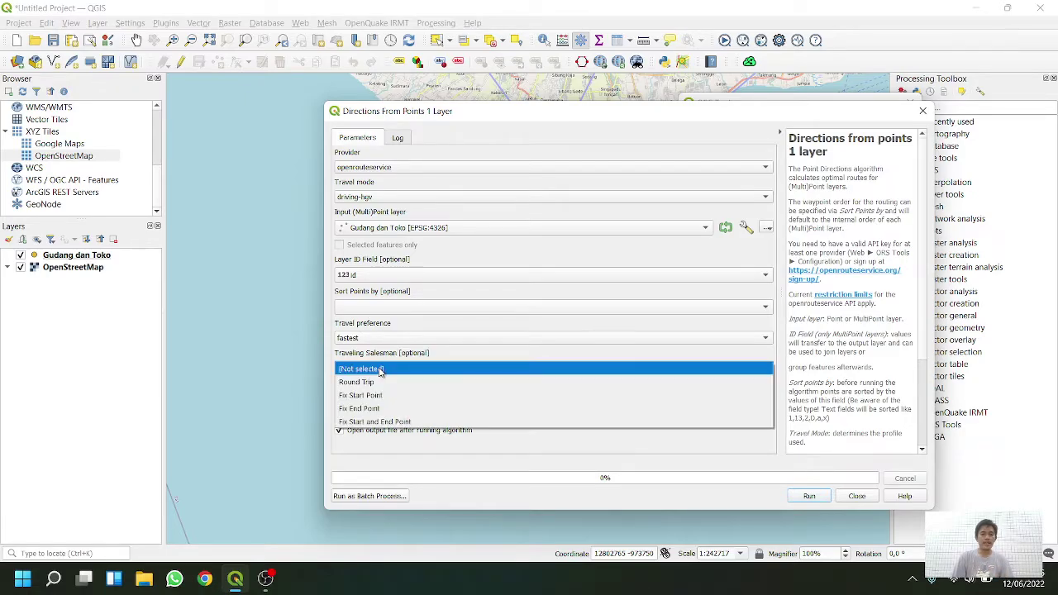
pyautogui.click(380, 381)
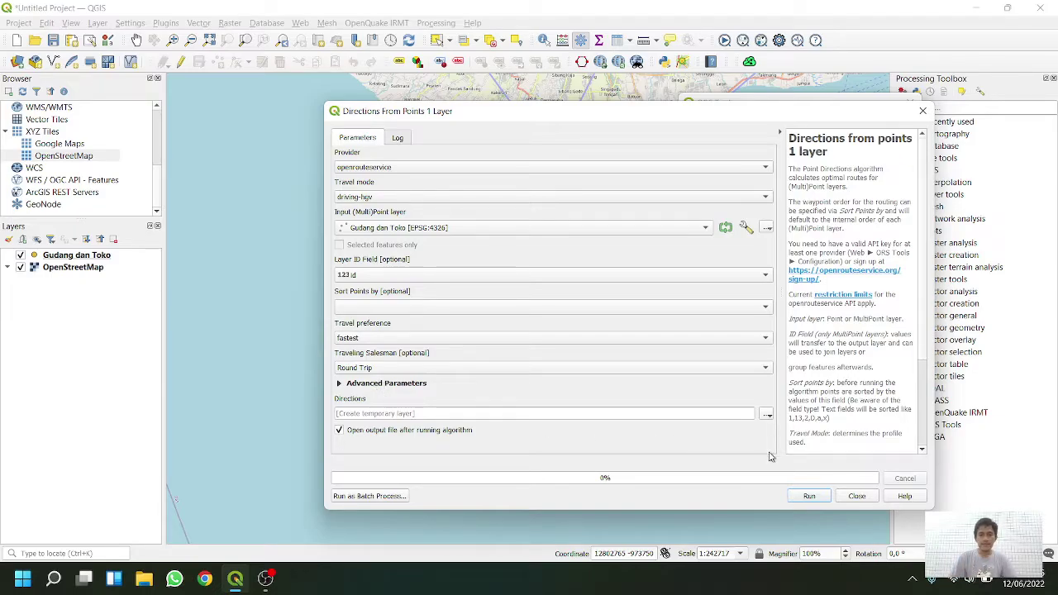
pyautogui.click(826, 498)
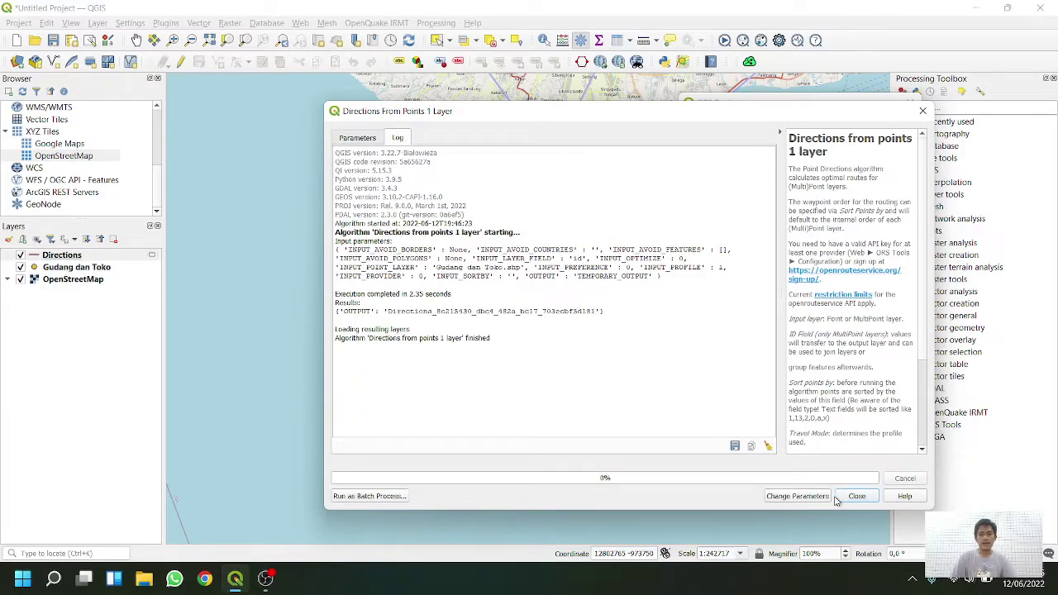
pyautogui.click(858, 496)
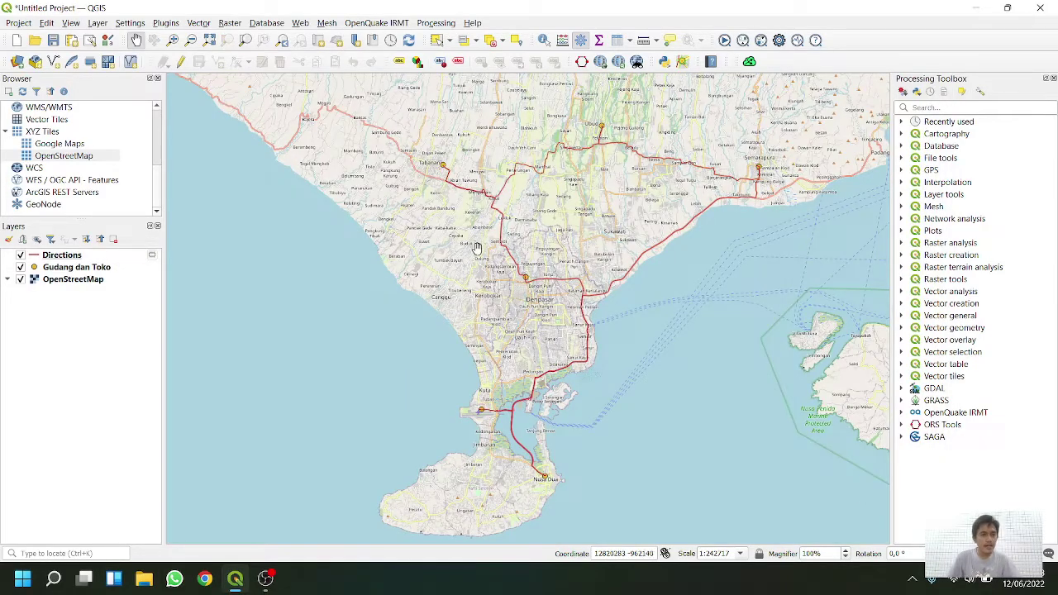
# Open the Directions layer's attribute table, read the route's distance and duration against the map, and close the table.
pyautogui.moveTo(576, 227); pyautogui.dragTo(519, 178)
pyautogui.scroll(1, 487, 239)
pyautogui.scroll(-1, 520, 178)
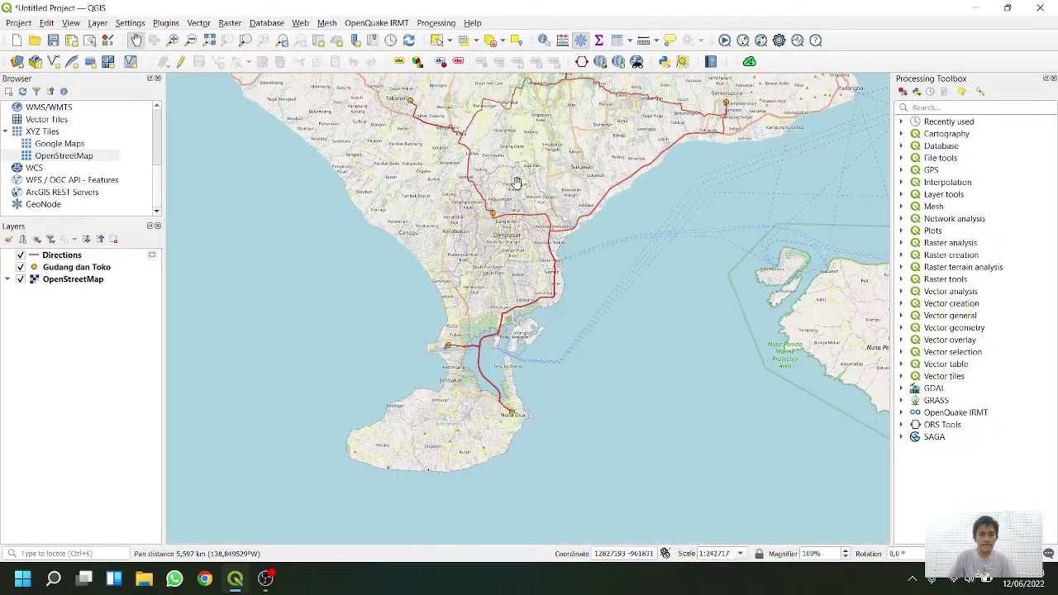
pyautogui.moveTo(485, 263); pyautogui.dragTo(488, 288)
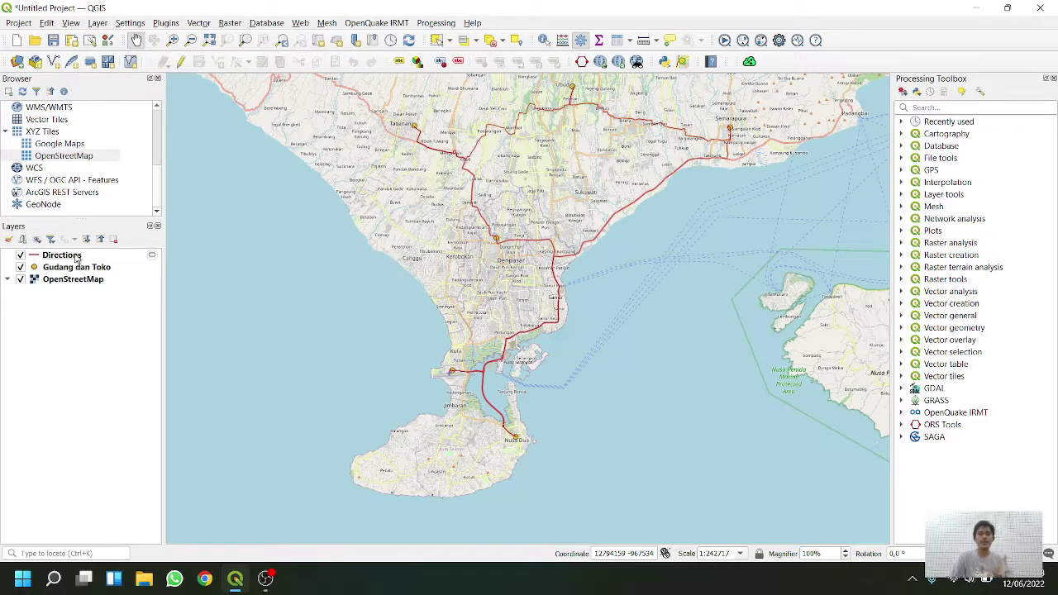
pyautogui.rightClick(76, 259)
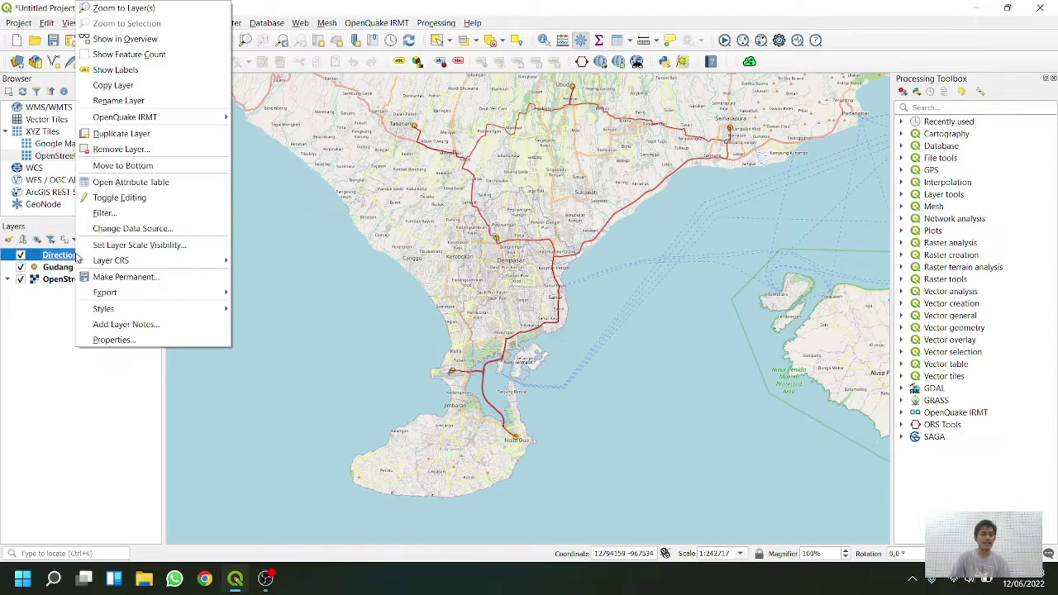
pyautogui.rightClick(52, 259)
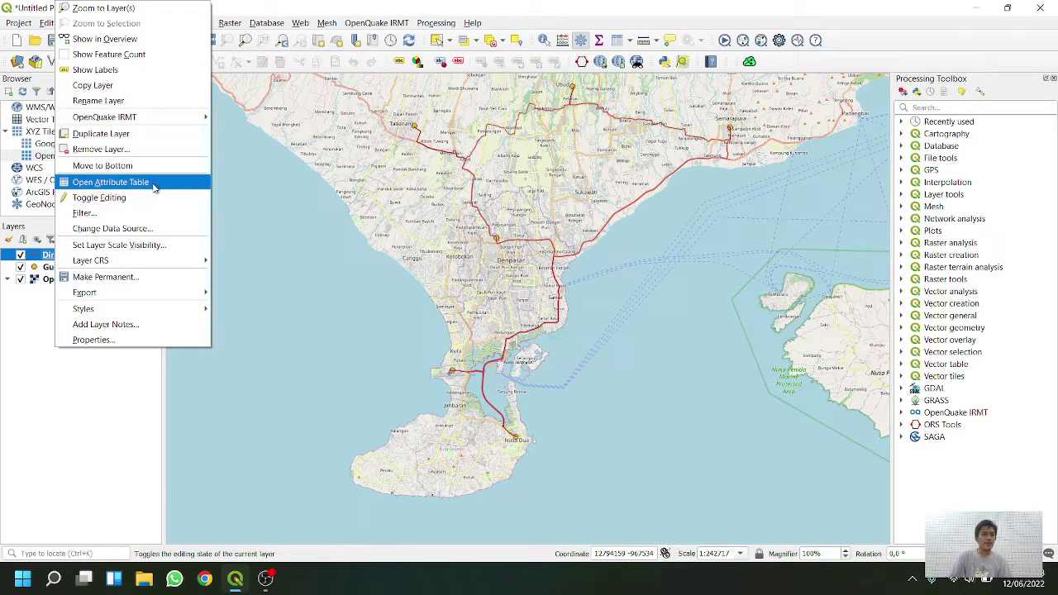
pyautogui.click(110, 182)
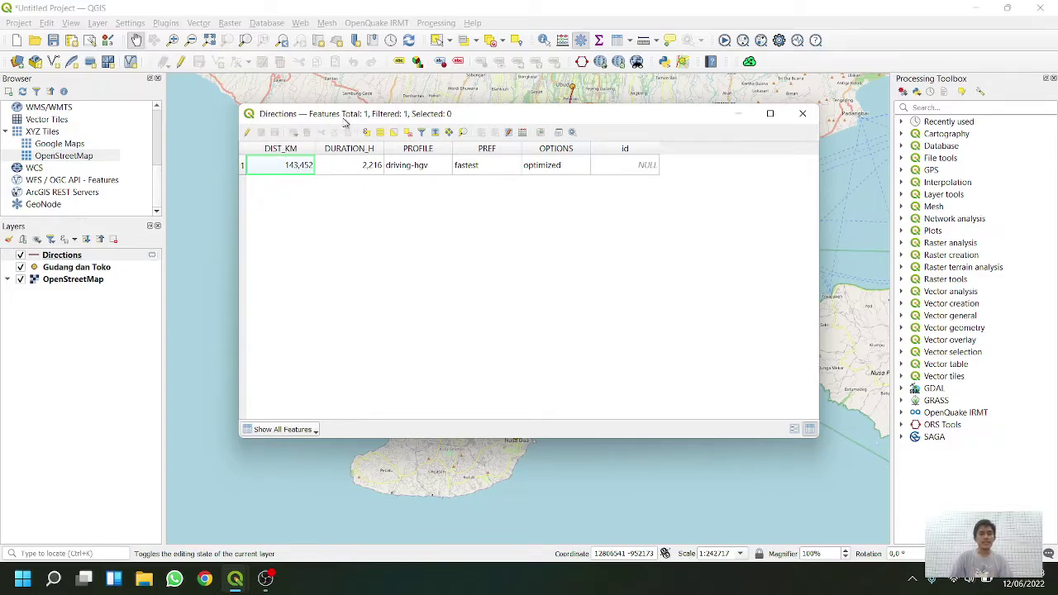
pyautogui.moveTo(346, 121); pyautogui.dragTo(325, 198)
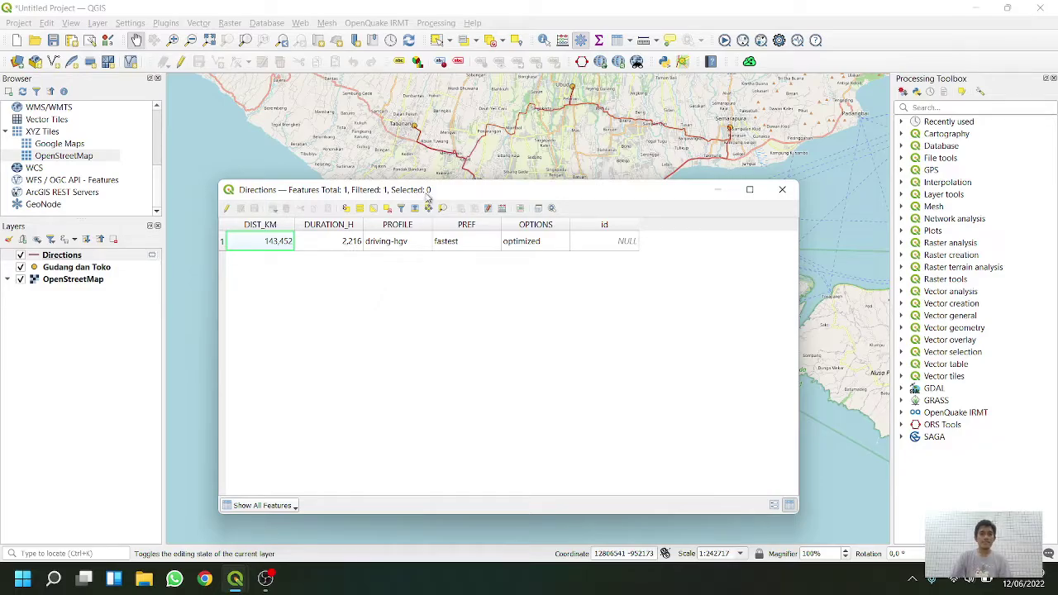
pyautogui.moveTo(425, 198); pyautogui.dragTo(428, 233)
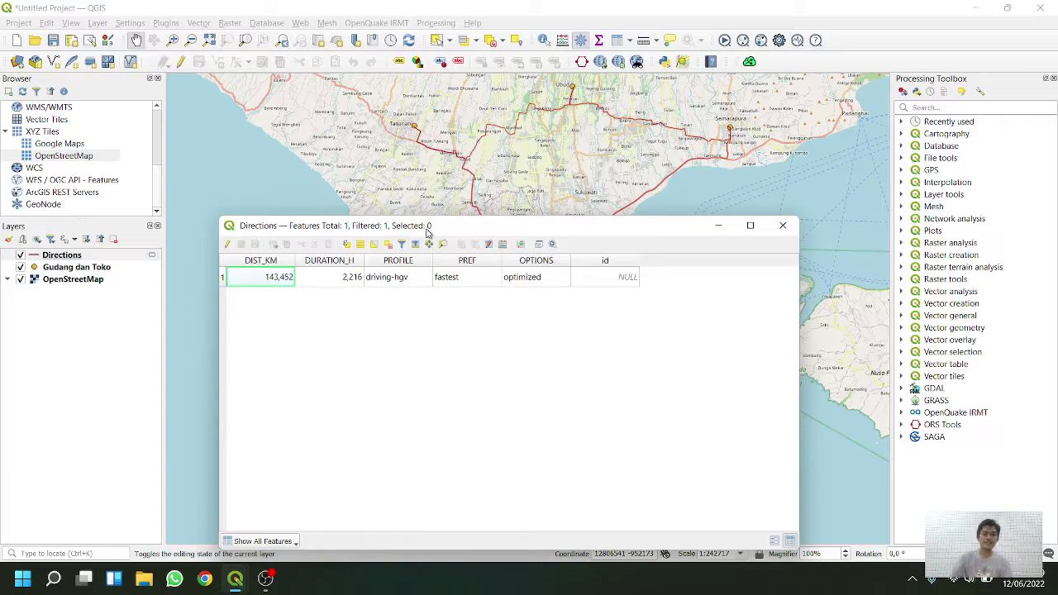
pyautogui.moveTo(424, 226); pyautogui.dragTo(63, 184)
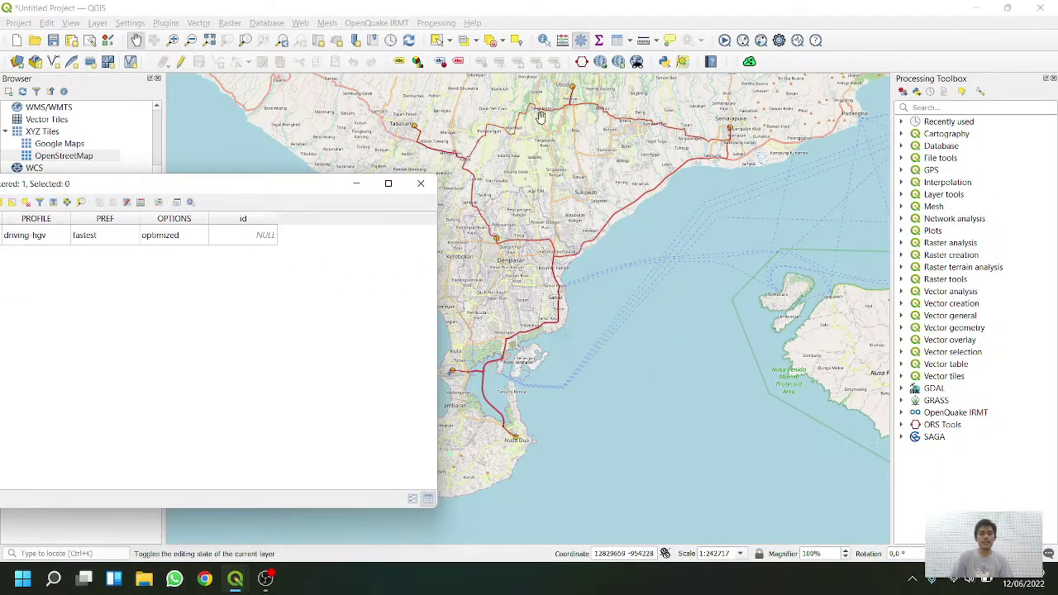
pyautogui.click(421, 182)
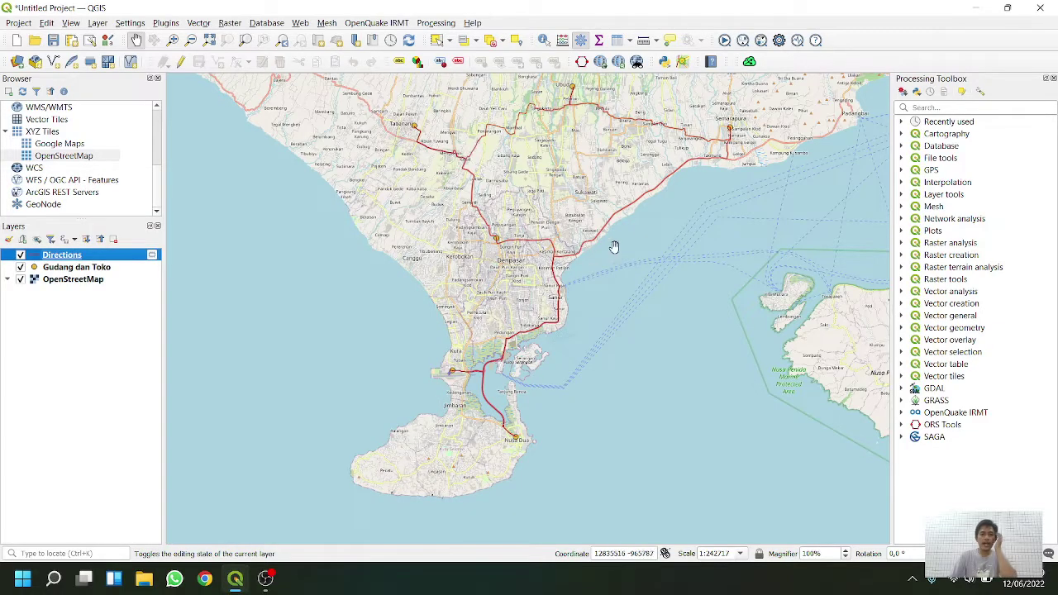
# Examine the round-trip route on the map around Kuta, the airport, Nusa Dua and Tabanan.
pyautogui.moveTo(643, 217); pyautogui.dragTo(604, 265)
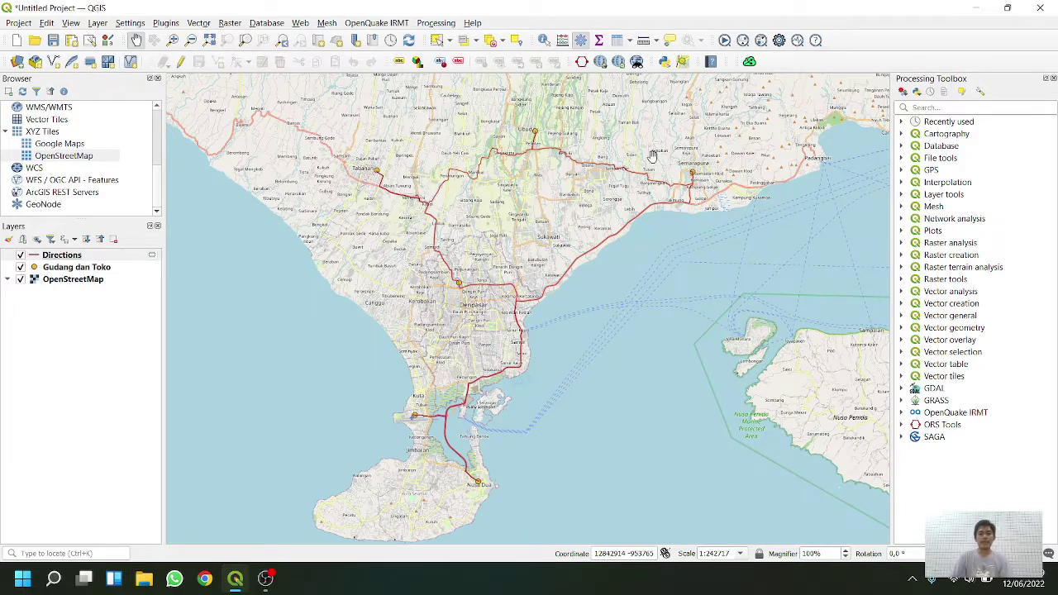
pyautogui.scroll(2, 456, 439)
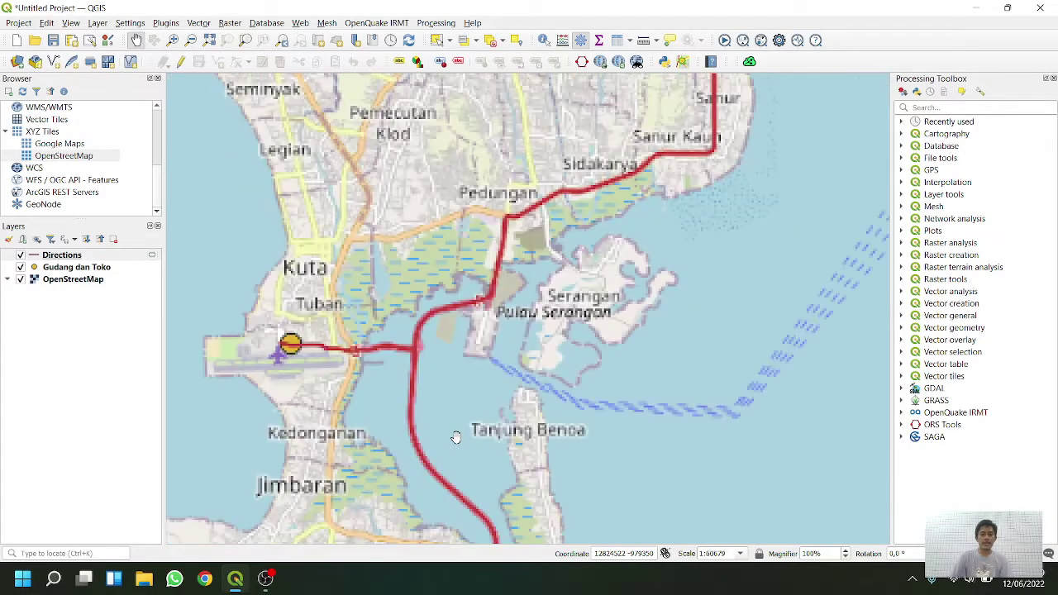
pyautogui.moveTo(471, 416); pyautogui.dragTo(532, 285)
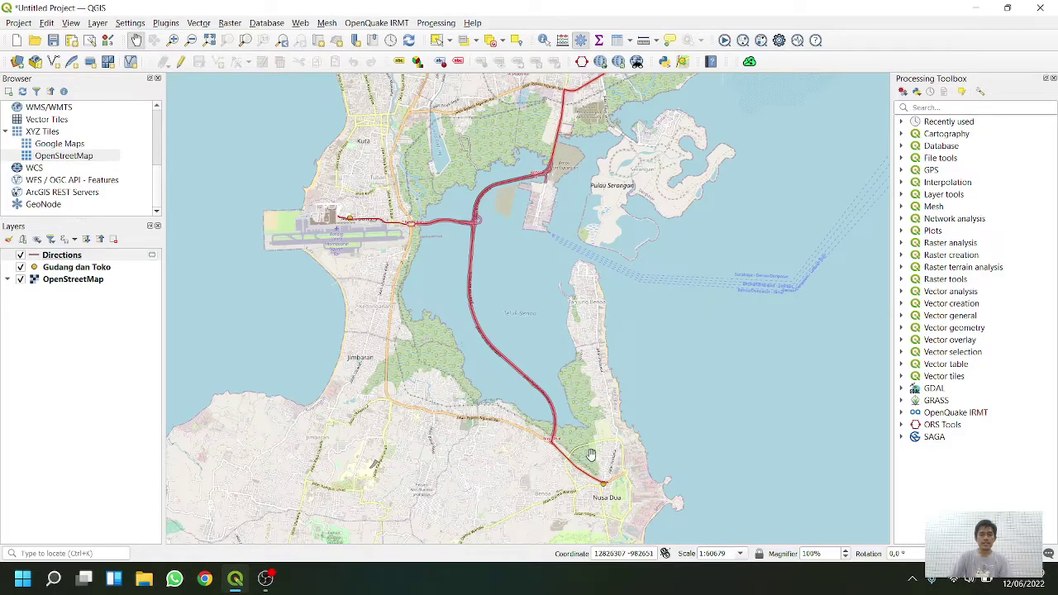
pyautogui.moveTo(613, 235); pyautogui.dragTo(546, 300)
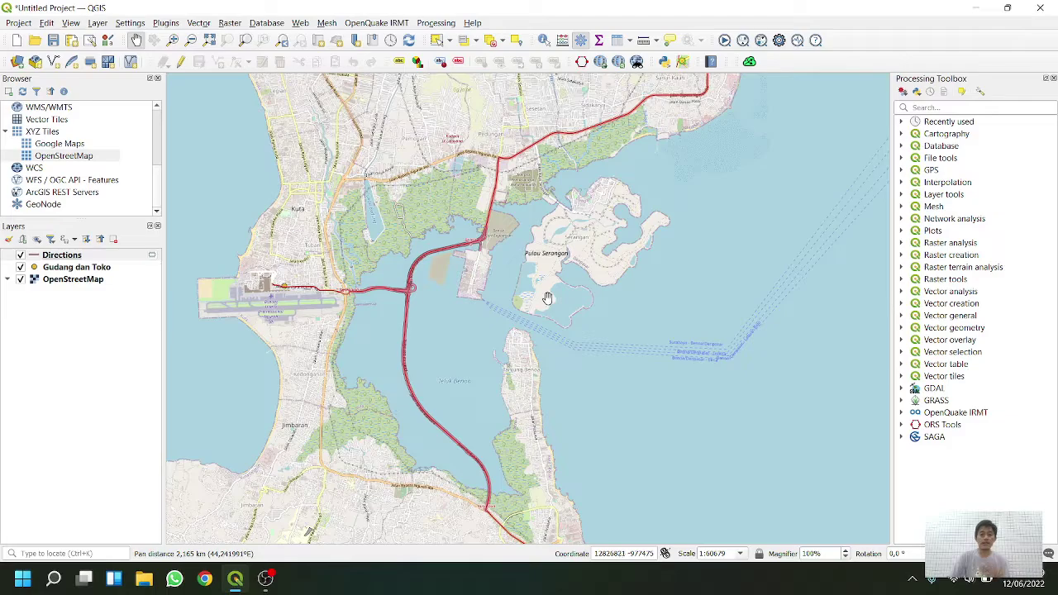
pyautogui.scroll(-1, 546, 297)
pyautogui.scroll(-1, 522, 178)
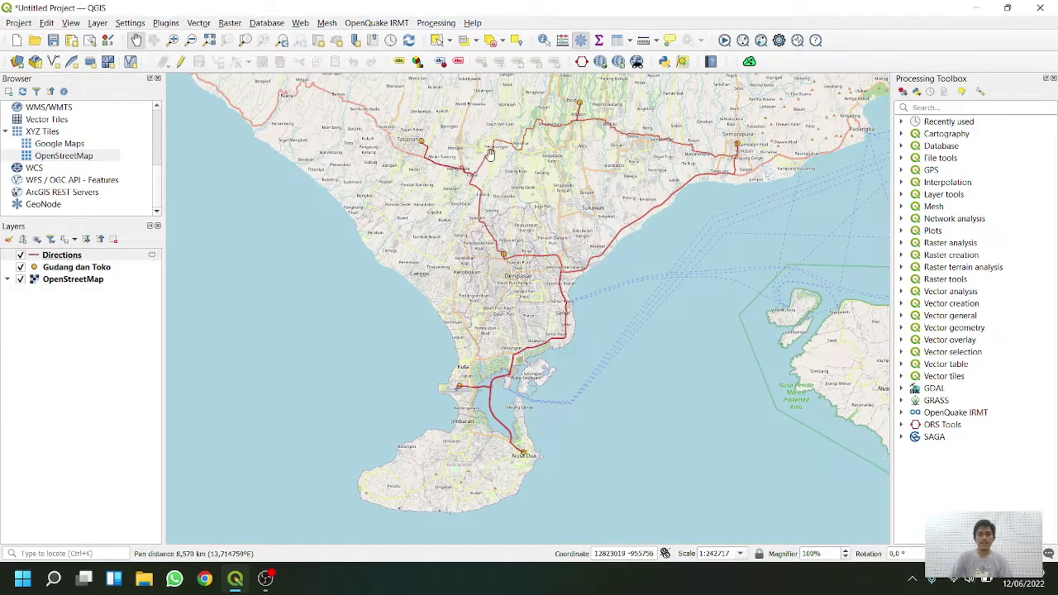
pyautogui.moveTo(557, 181); pyautogui.dragTo(594, 208)
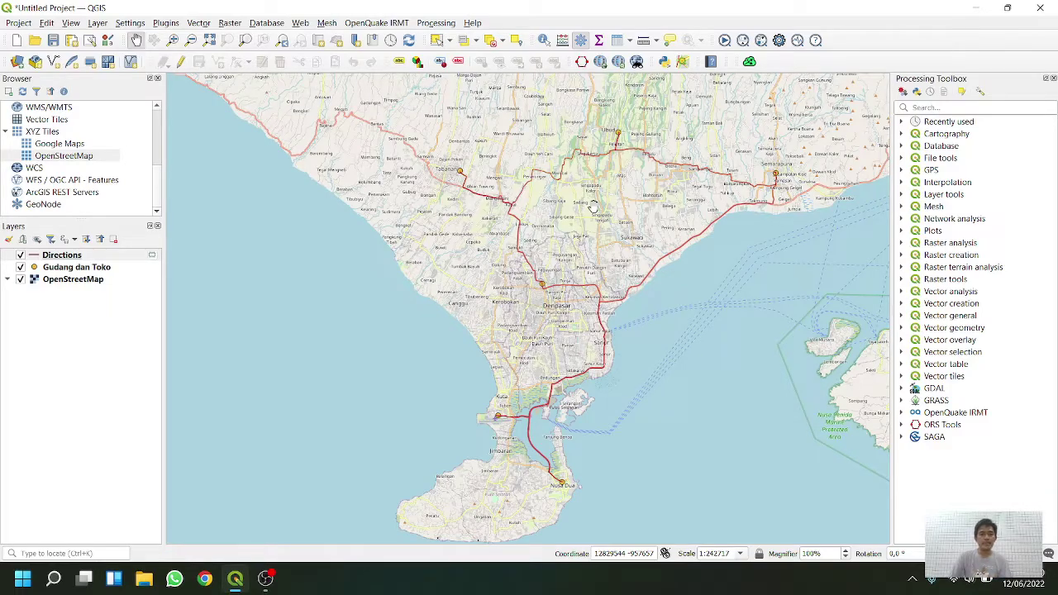
pyautogui.moveTo(598, 236); pyautogui.dragTo(548, 187)
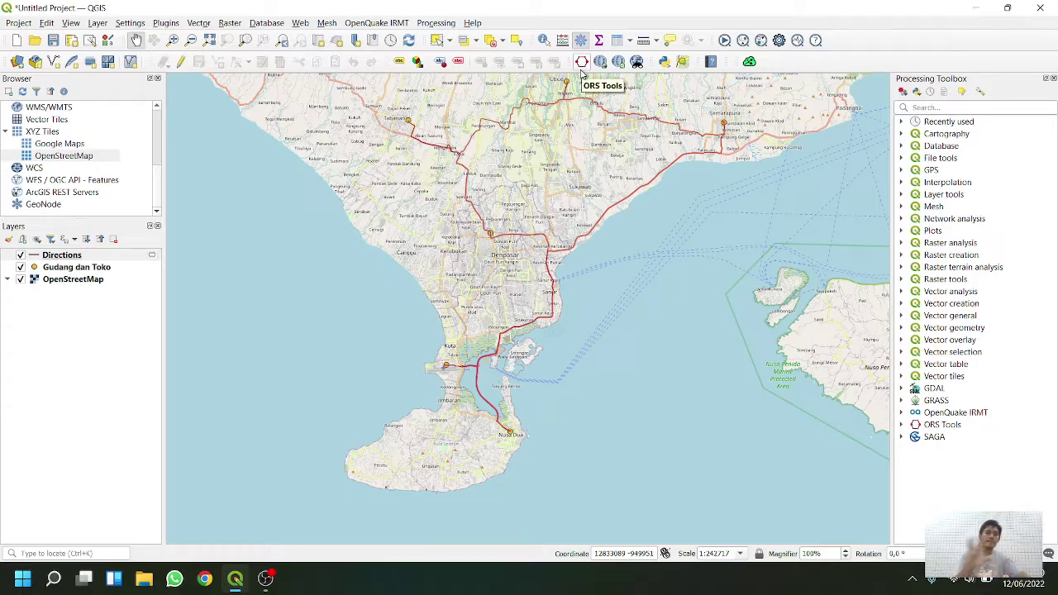
pyautogui.moveTo(589, 213); pyautogui.dragTo(543, 248)
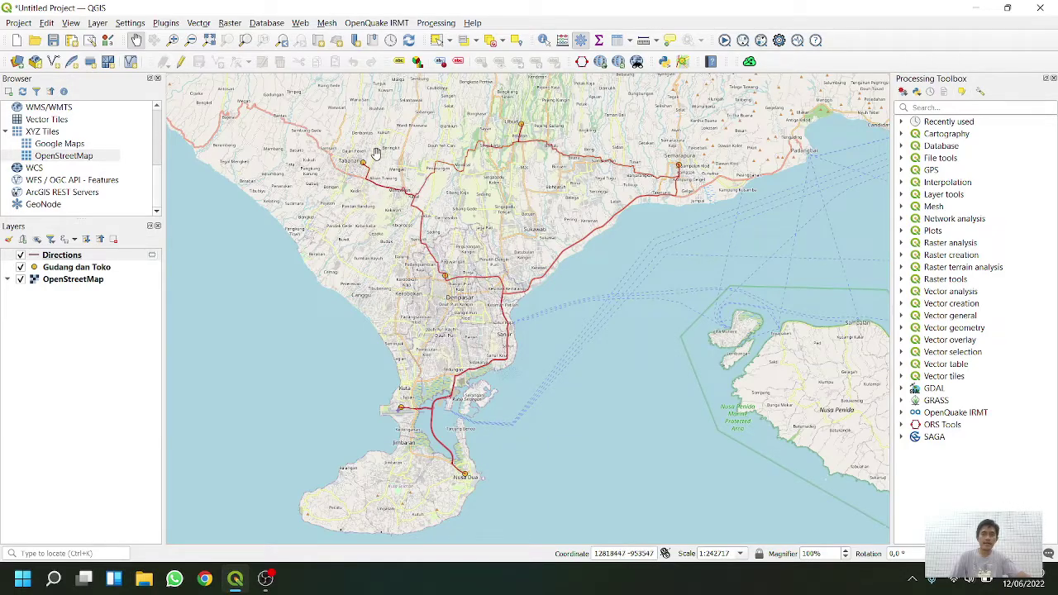
pyautogui.scroll(2, 374, 157)
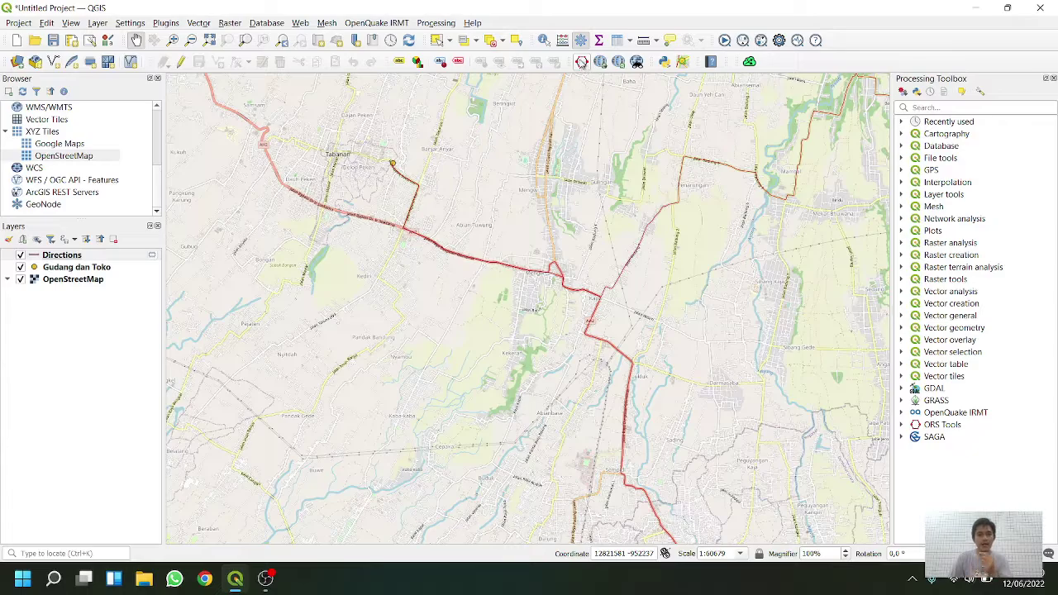
# Start an ORS Tools batch job for isochrones from a layer.
pyautogui.click(582, 61)
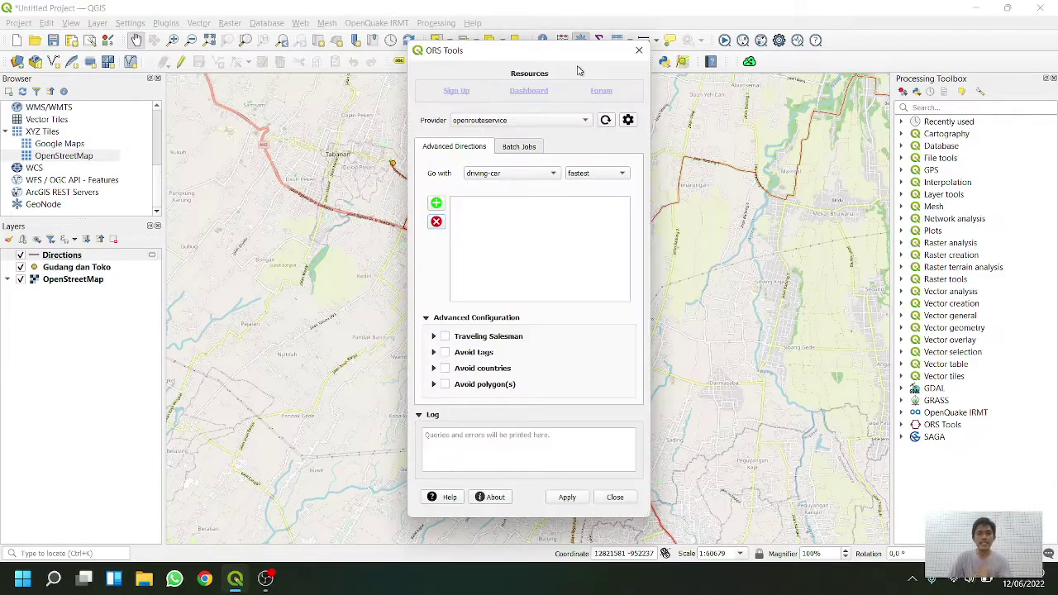
pyautogui.click(526, 149)
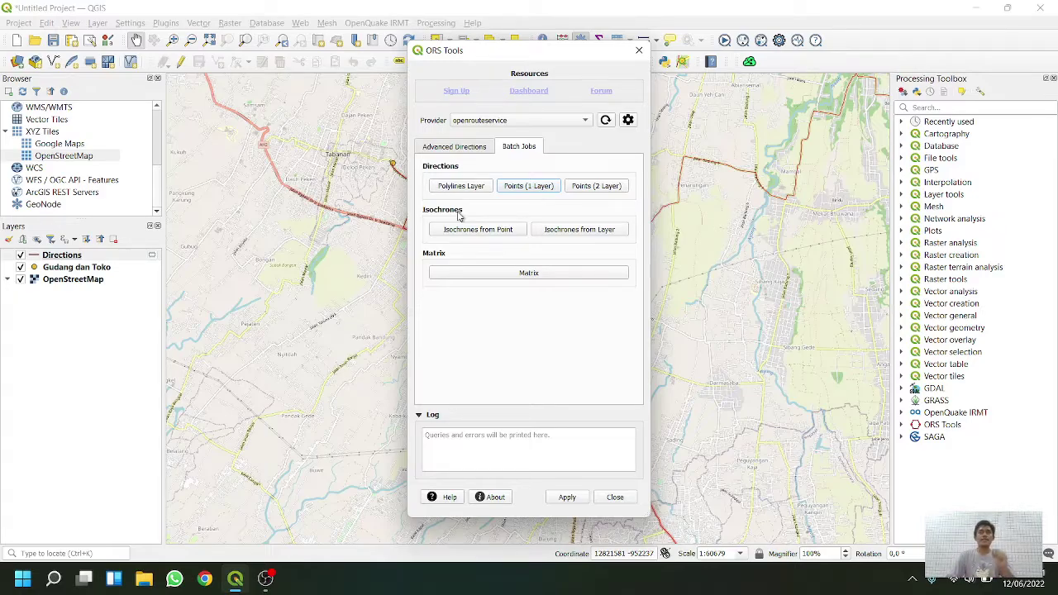
pyautogui.moveTo(554, 53); pyautogui.dragTo(864, 59)
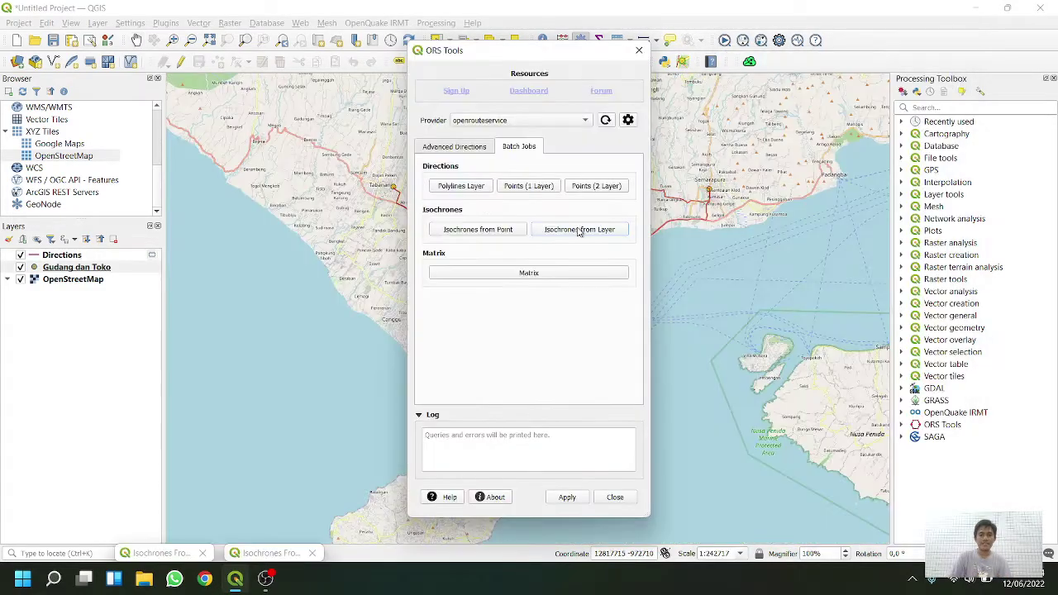
pyautogui.click(579, 231)
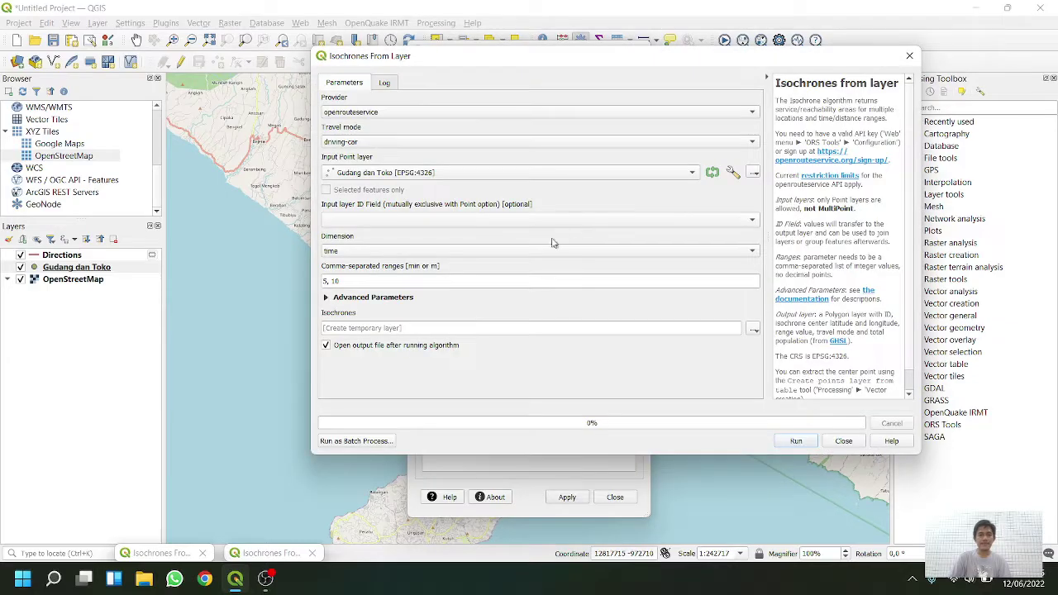
# Set up the isochrones job with openrouteservice as provider, driving-car as travel mode and time as the dimension.
pyautogui.click(372, 119)
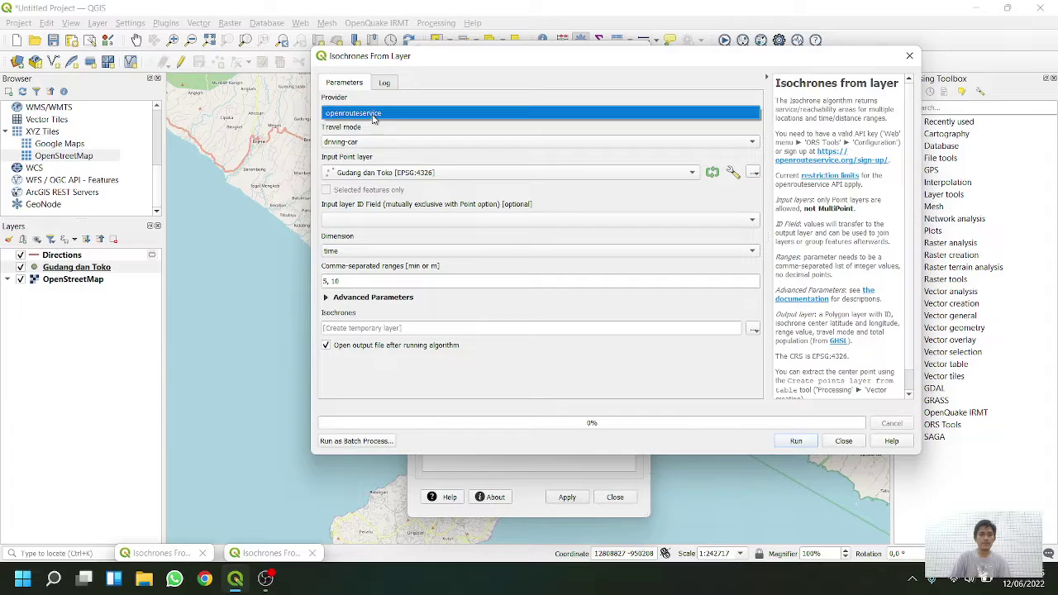
pyautogui.click(374, 142)
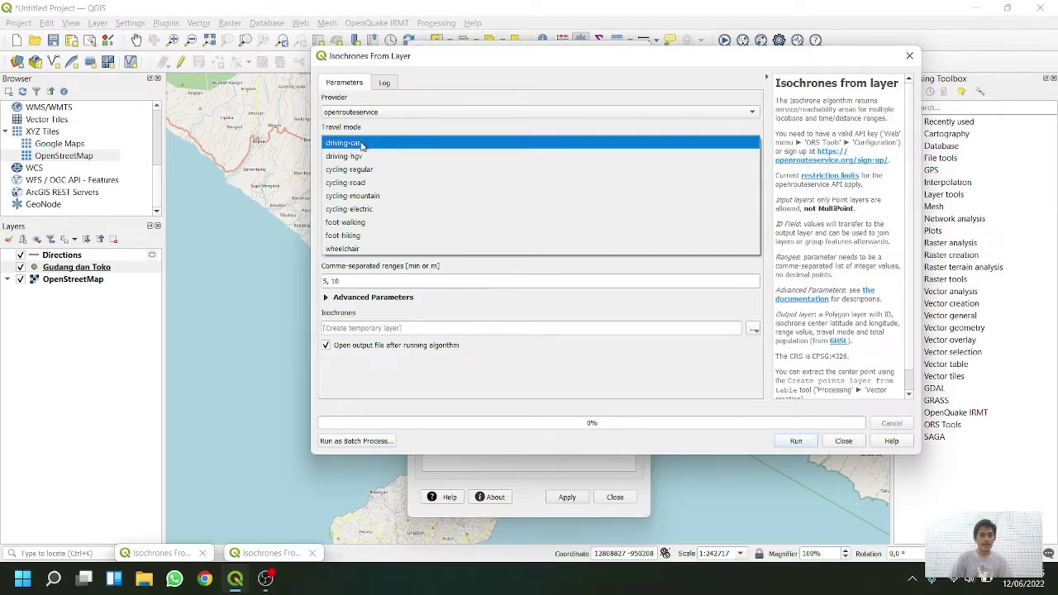
pyautogui.click(362, 144)
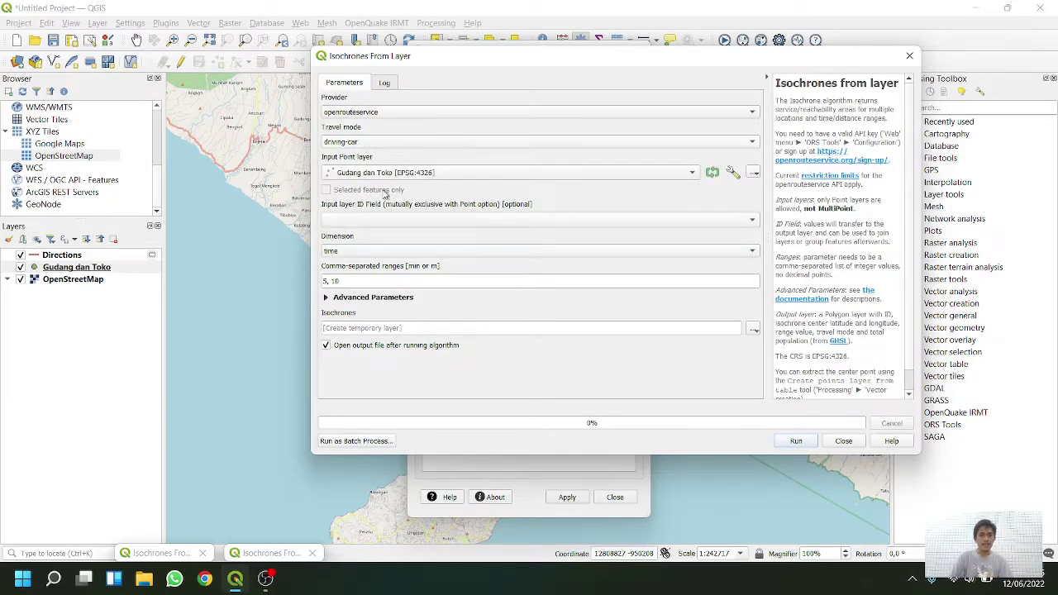
pyautogui.click(352, 256)
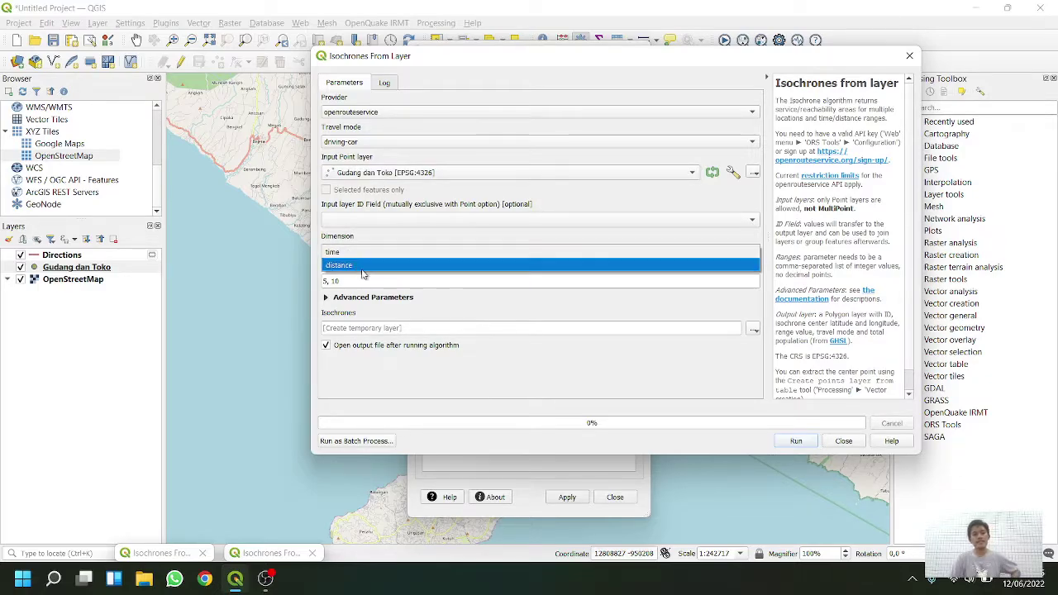
pyautogui.click(351, 265)
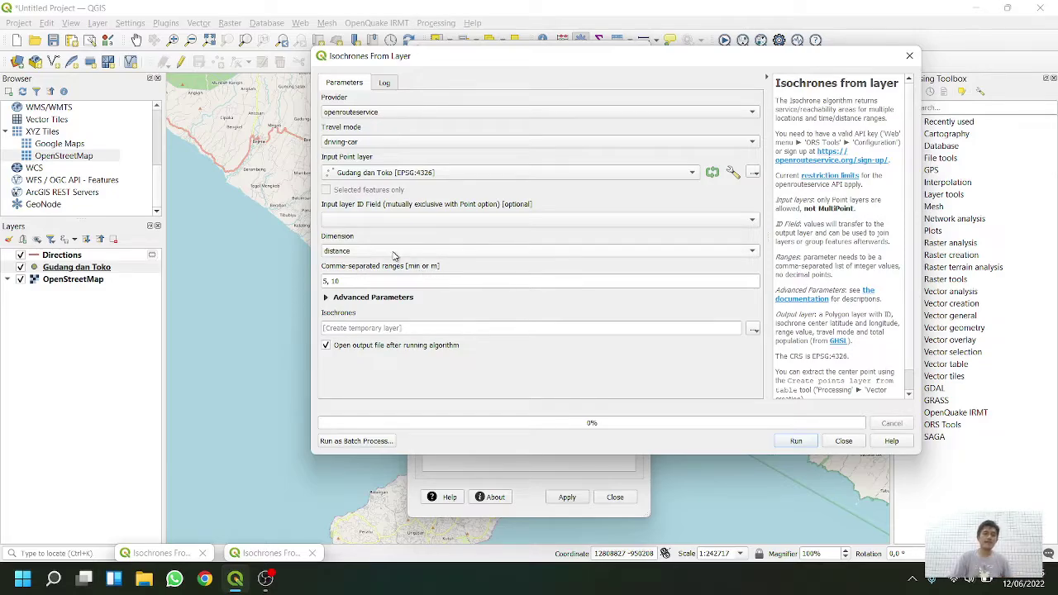
pyautogui.click(394, 253)
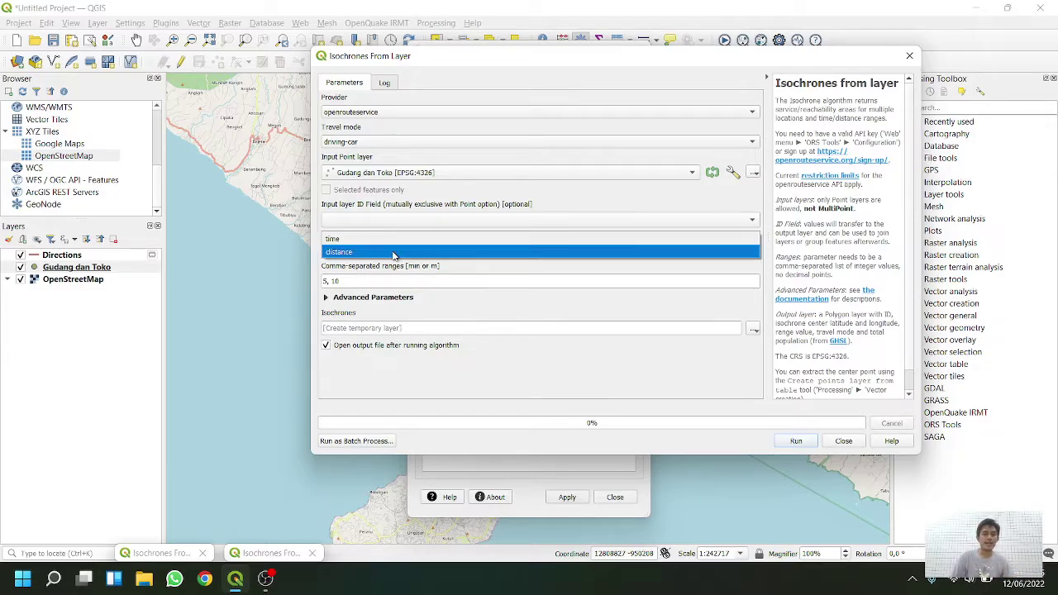
pyautogui.click(387, 239)
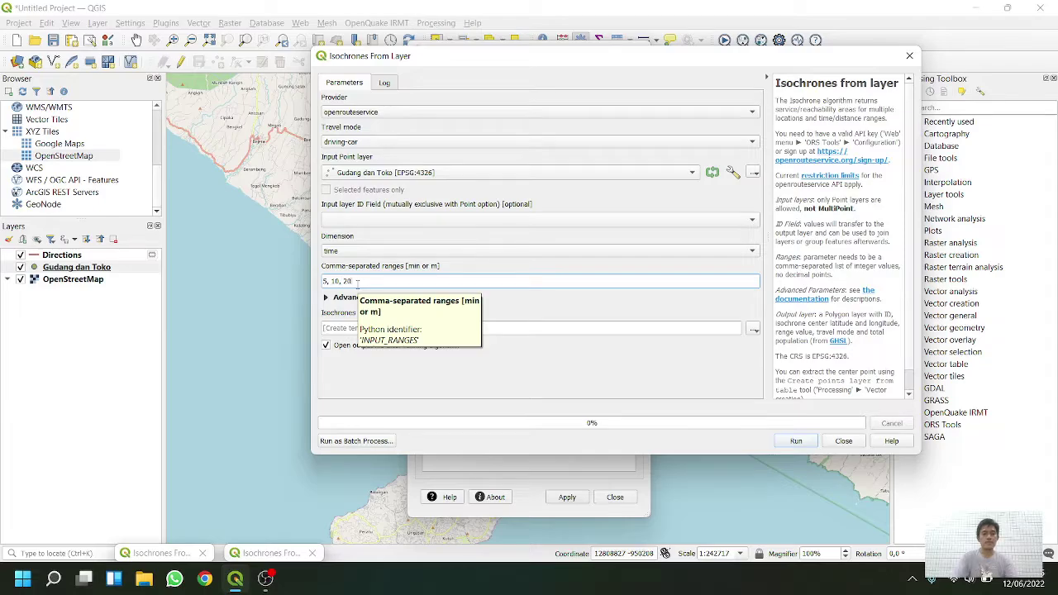
# Complete the time ranges as 5, 10, 20 minutes, run the isochrones for the Gudang dan Toko points, and close the dialogs.
pyautogui.write('20')
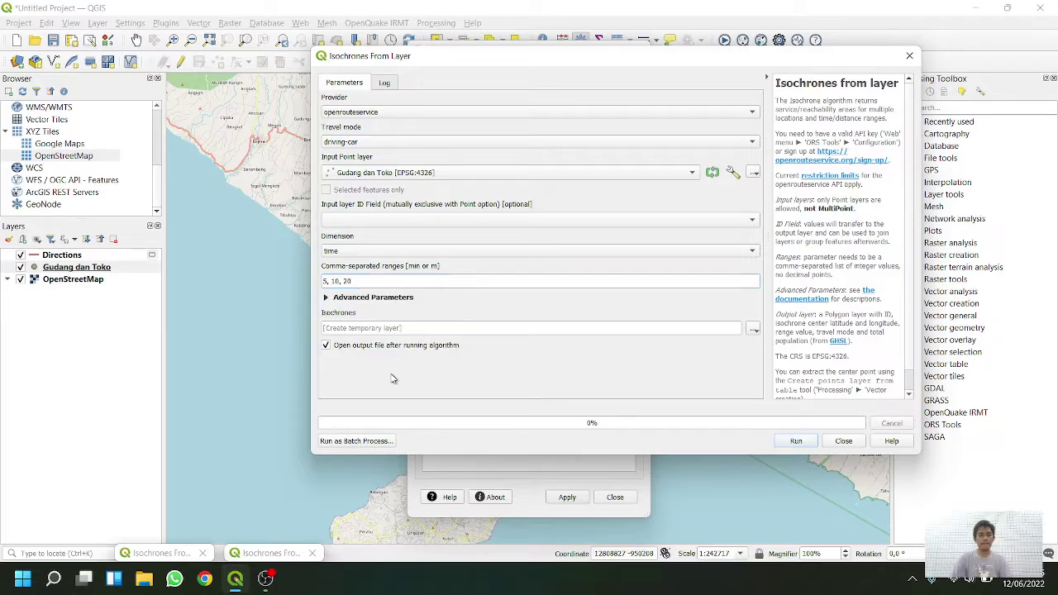
pyautogui.click(796, 441)
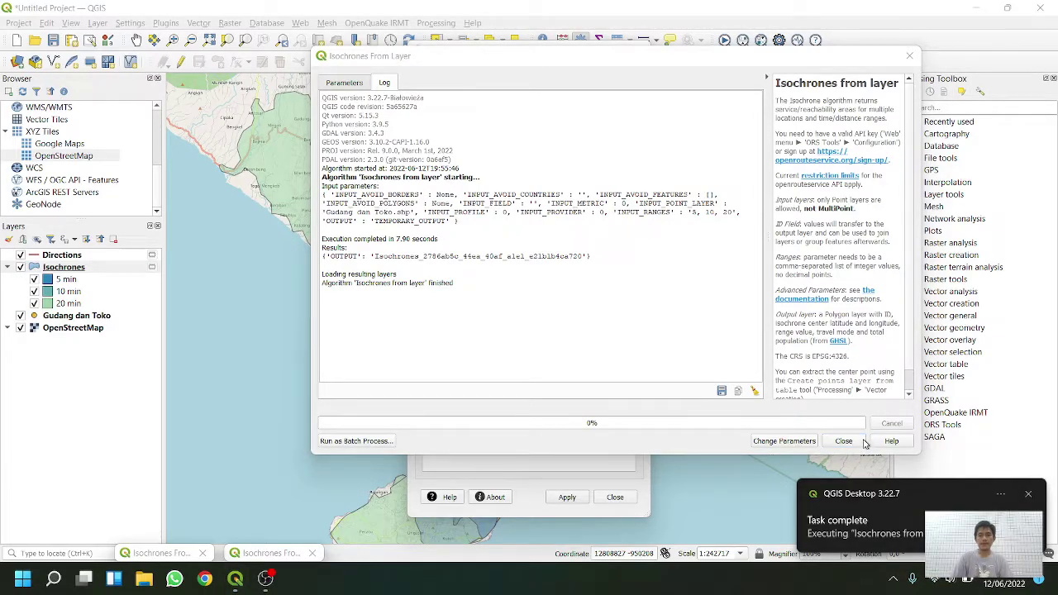
pyautogui.moveTo(817, 73); pyautogui.dragTo(707, 76)
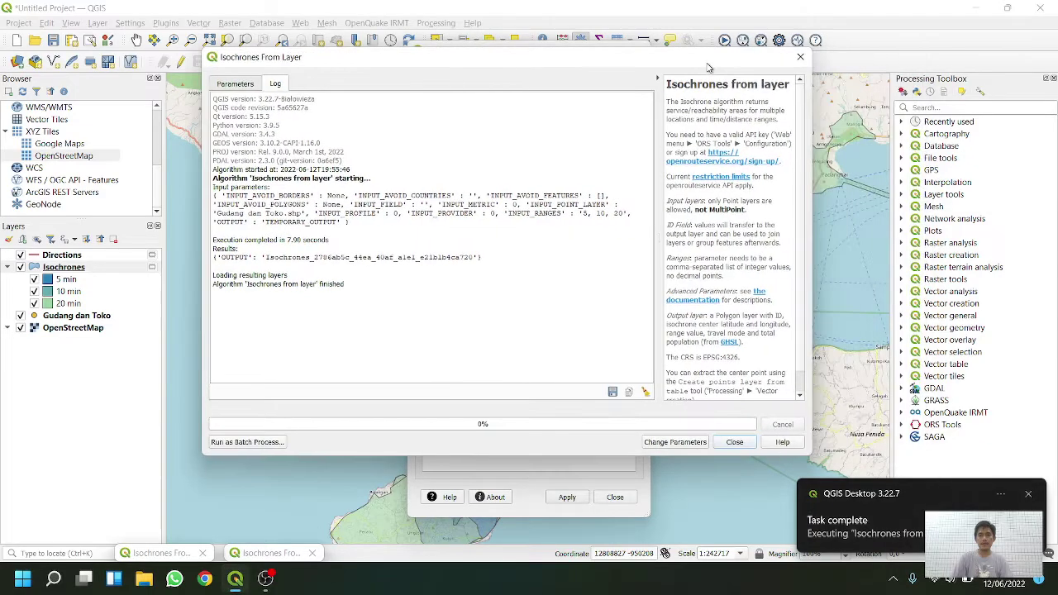
pyautogui.click(801, 59)
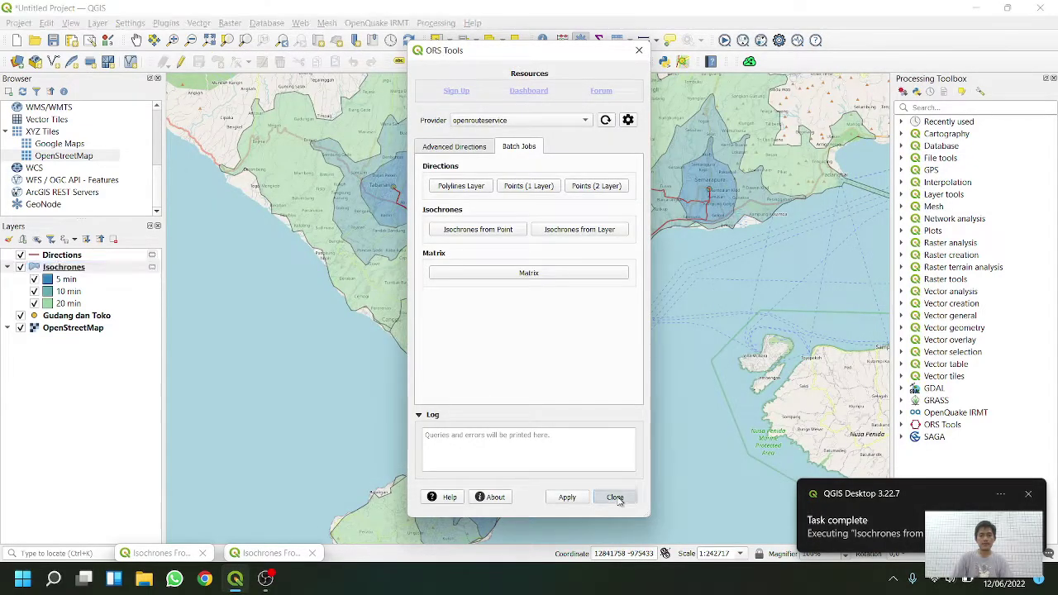
pyautogui.click(615, 497)
# Examine the isochrone coverage around the warehouse and store points across southern Bali, from Tabanan to the airport and Nusa Dua.
pyautogui.scroll(-1, 503, 290)
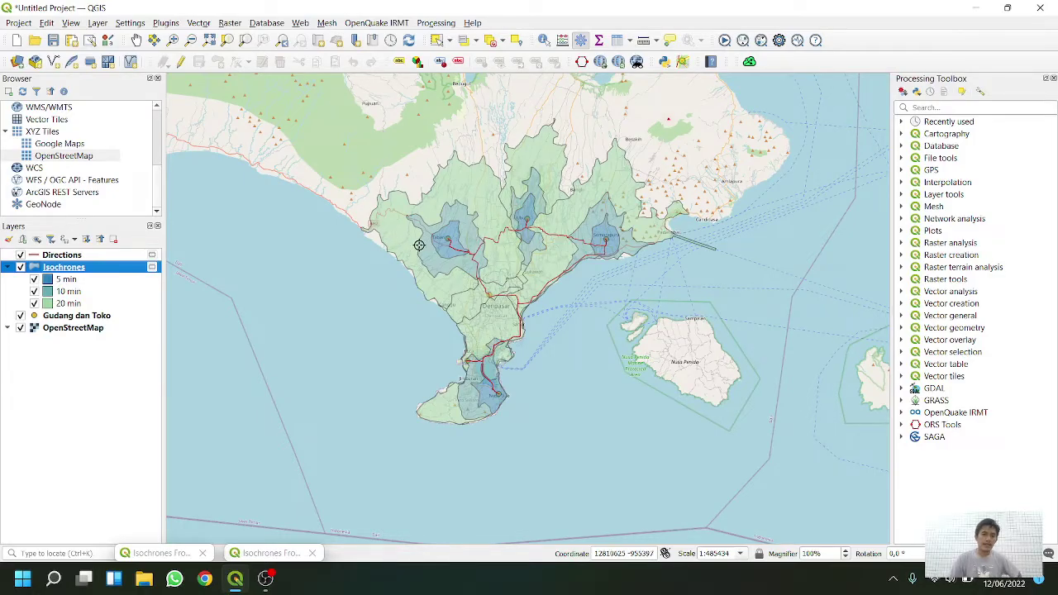
pyautogui.scroll(1, 430, 231)
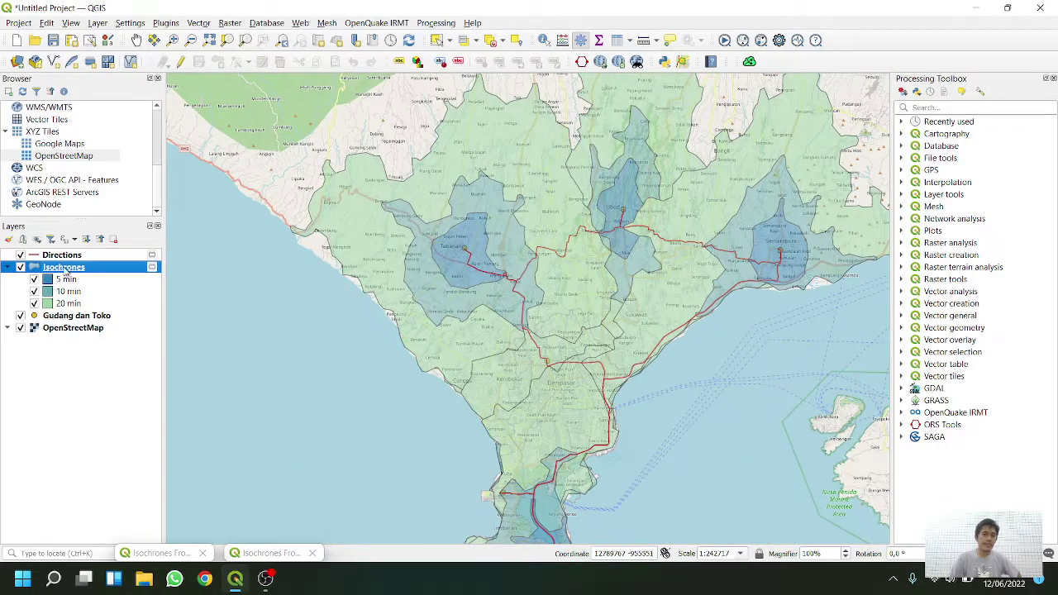
pyautogui.moveTo(583, 351); pyautogui.dragTo(482, 338)
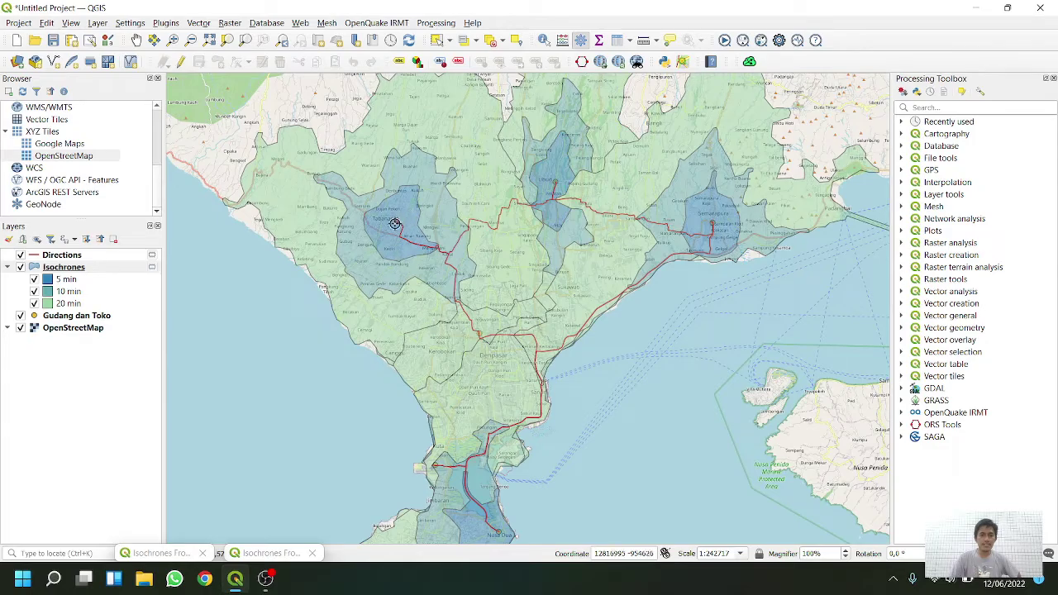
pyautogui.moveTo(440, 472); pyautogui.dragTo(449, 356)
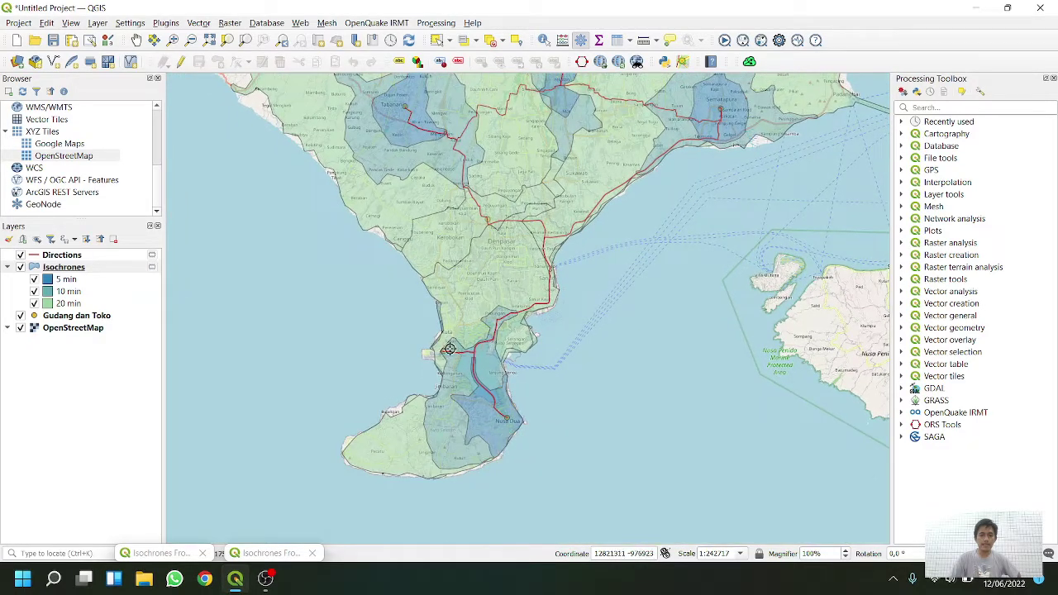
pyautogui.scroll(1, 446, 358)
pyautogui.moveTo(505, 300); pyautogui.dragTo(475, 427)
pyautogui.scroll(-2, 510, 235)
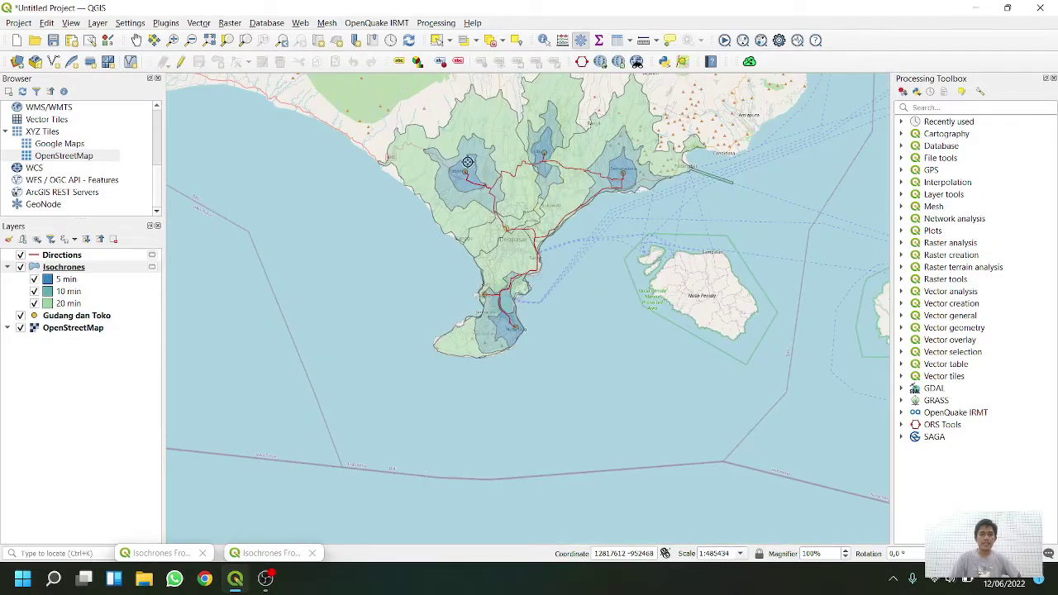
# Examine the 5 and 10 minute isochrones around the Tabanan point, and compare coverage across Denpasar and the southern peninsula.
pyautogui.scroll(1, 469, 178)
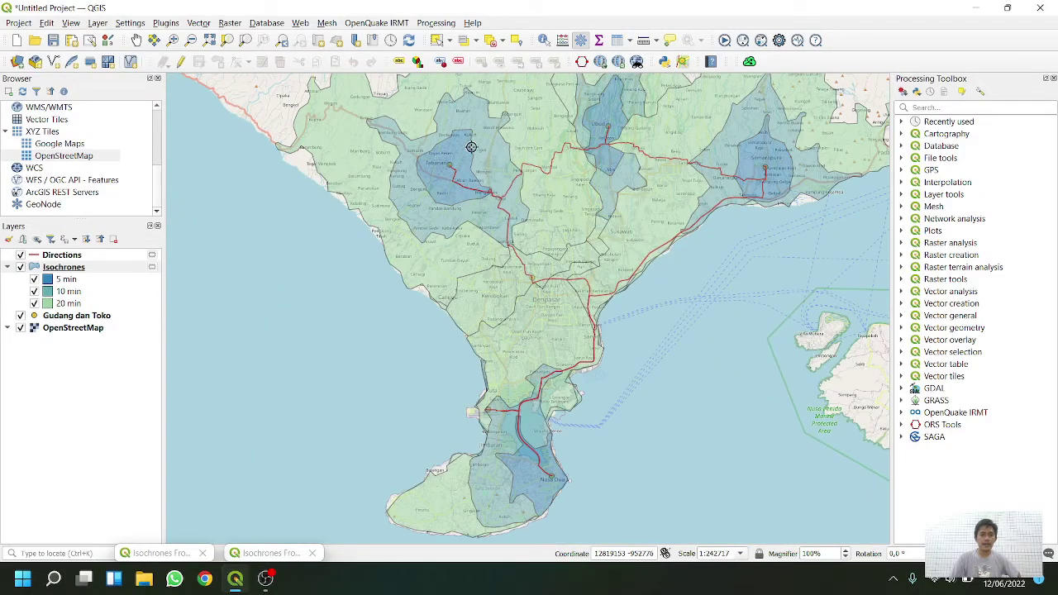
pyautogui.scroll(3, 439, 162)
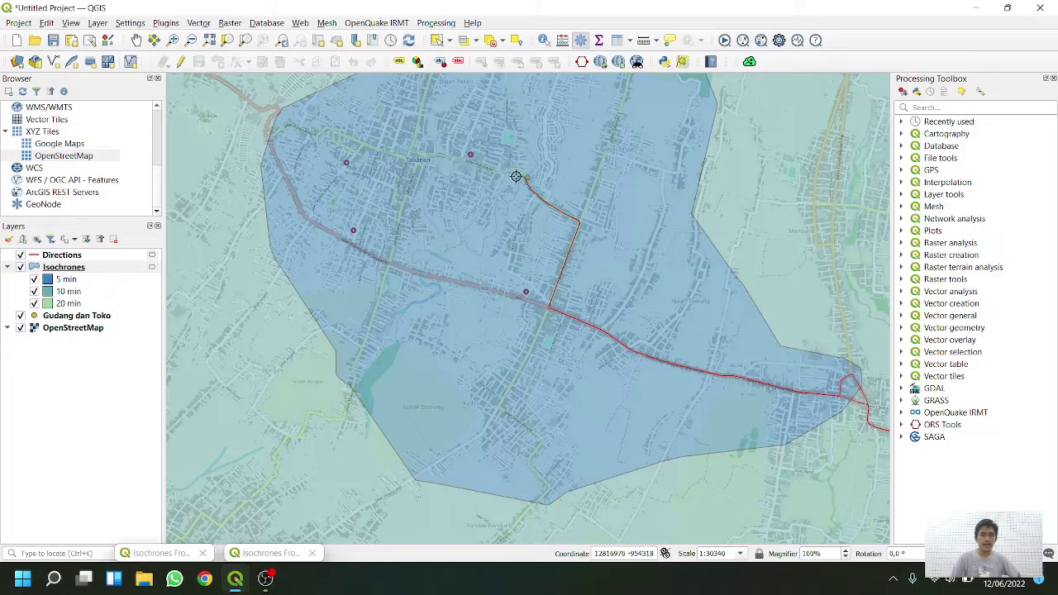
pyautogui.click(79, 281)
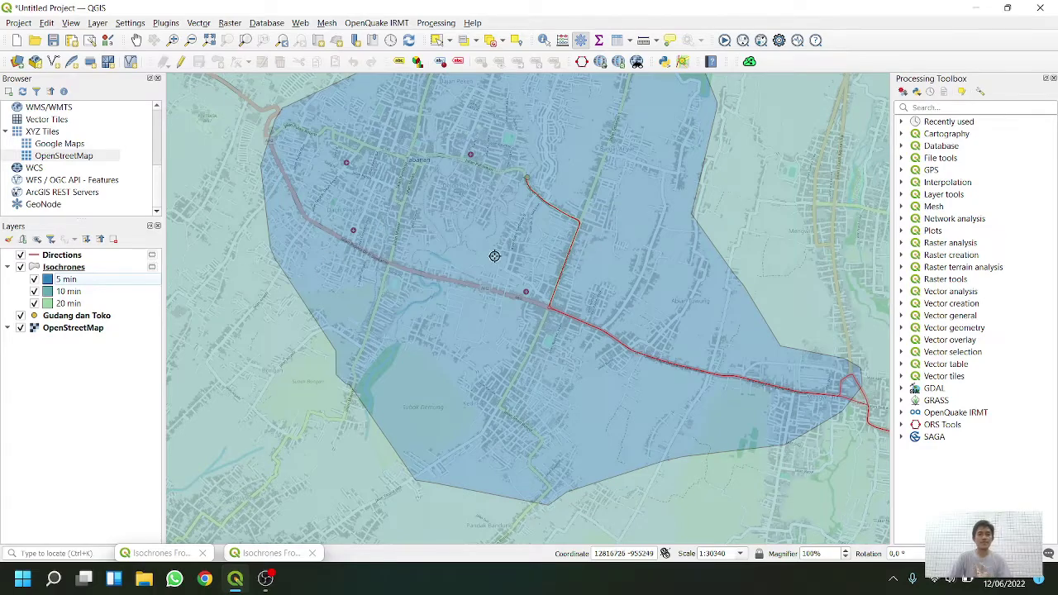
pyautogui.scroll(-1, 501, 256)
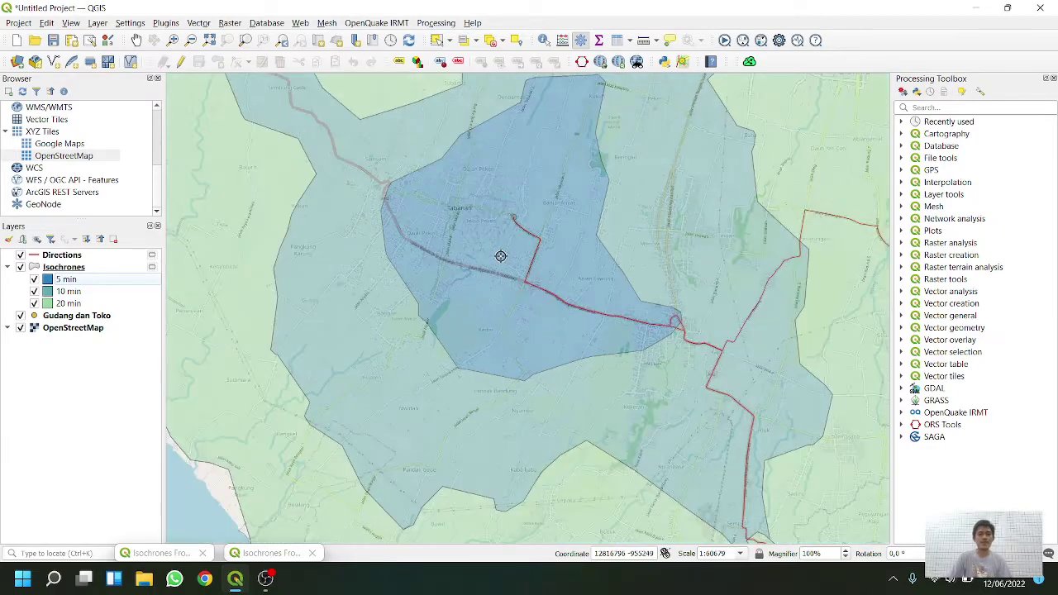
pyautogui.click(93, 294)
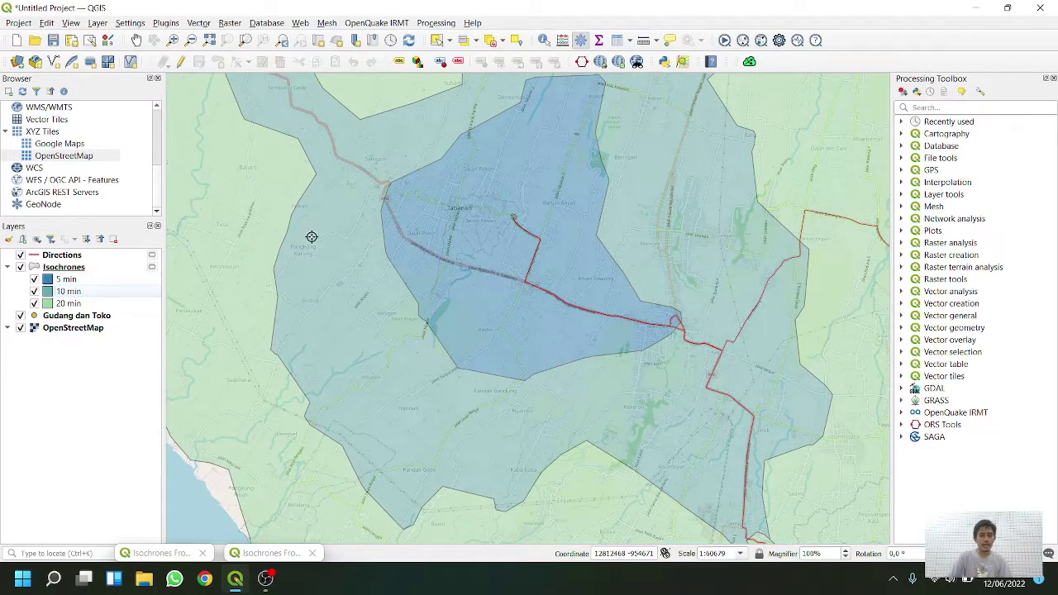
pyautogui.scroll(-2, 555, 256)
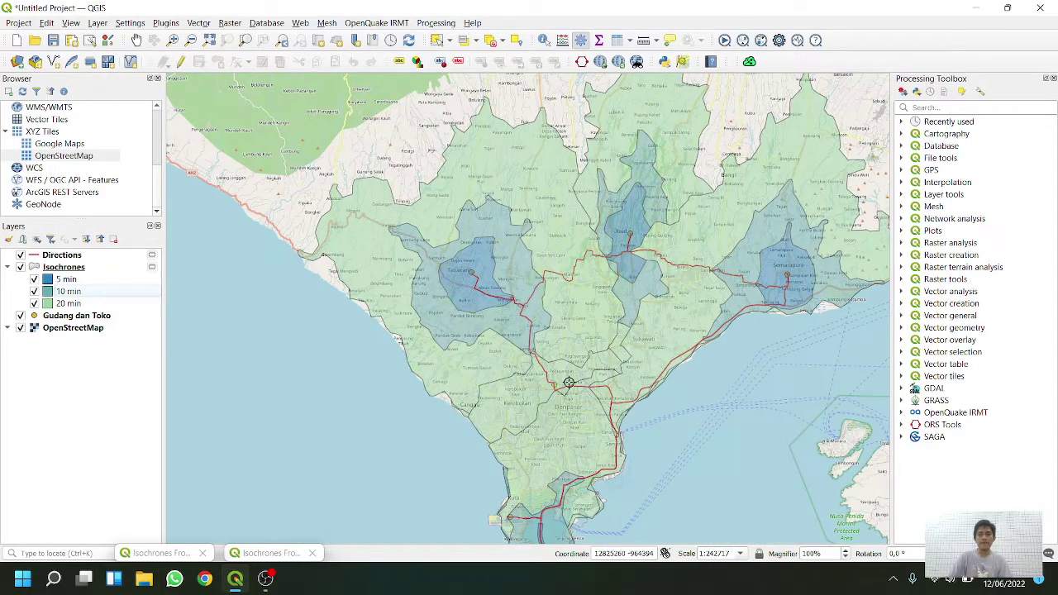
pyautogui.moveTo(569, 383); pyautogui.dragTo(593, 140)
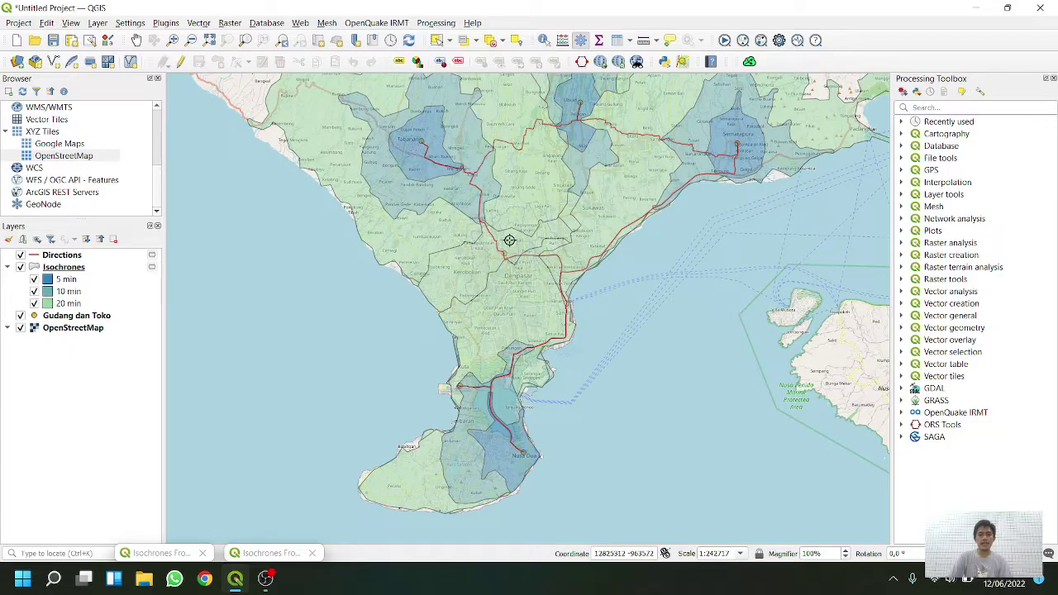
pyautogui.moveTo(549, 260); pyautogui.dragTo(592, 310)
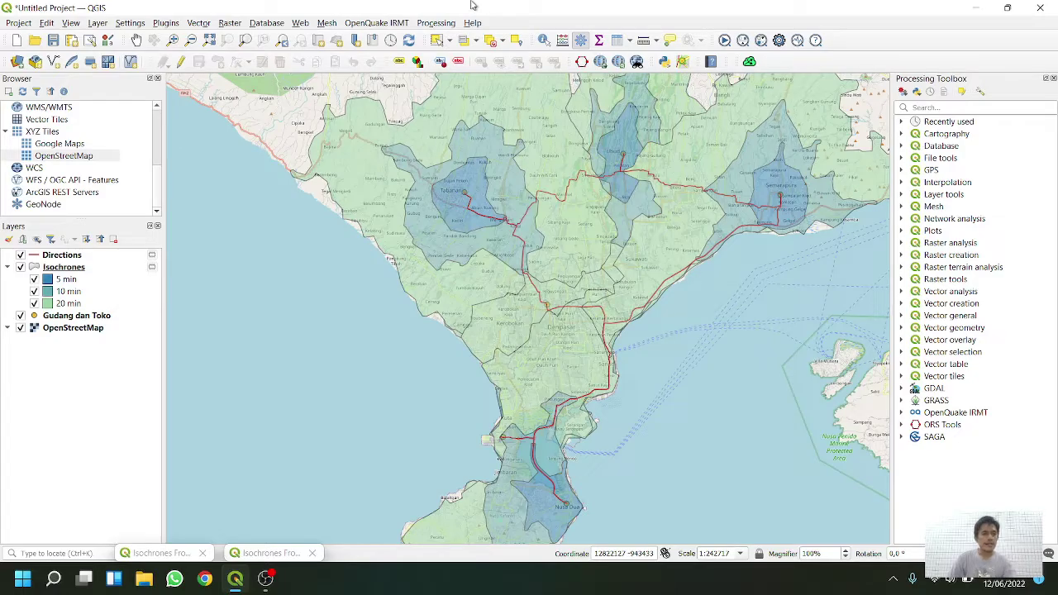
pyautogui.click(60, 269)
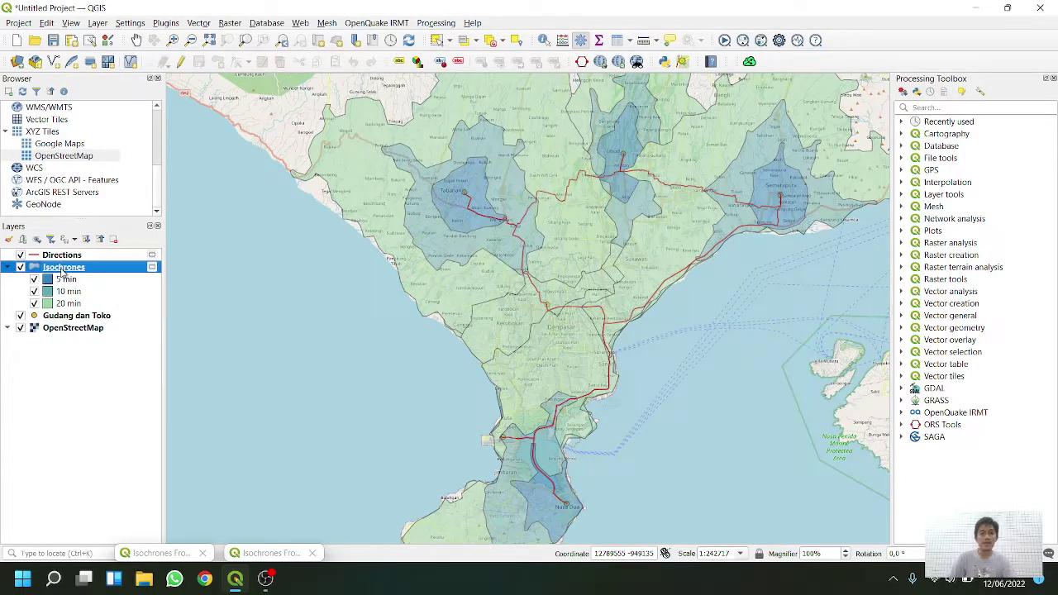